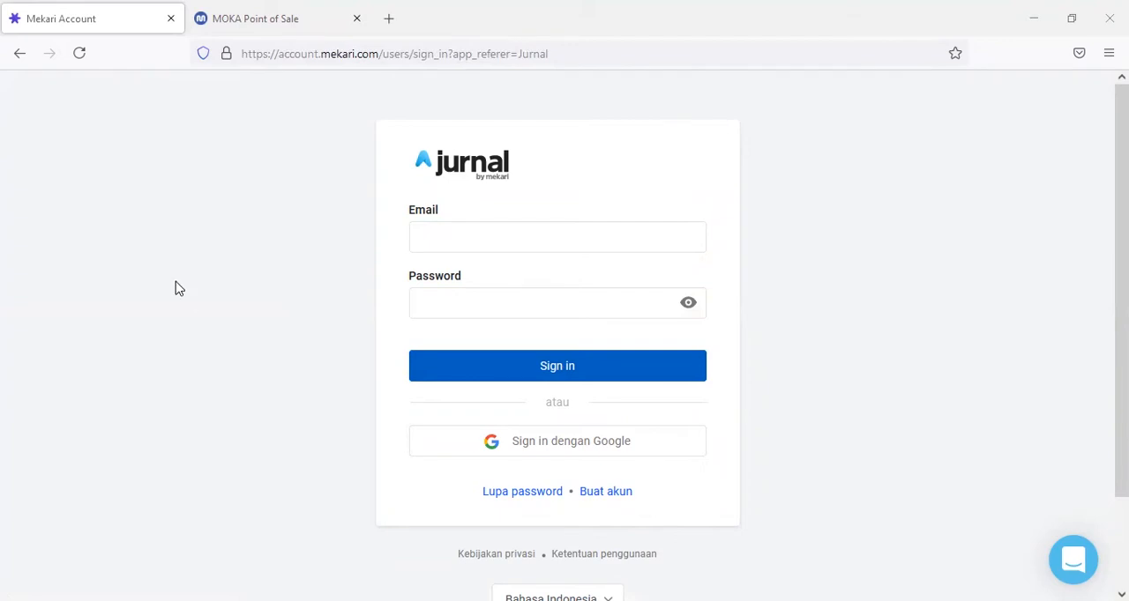
- Sign in to Jurnal with the account e-mail and password, and decline saving the login in the browser
{"action": "left_click", "coordinate": [475, 241]}
{"action": "key", "text": "Down"}
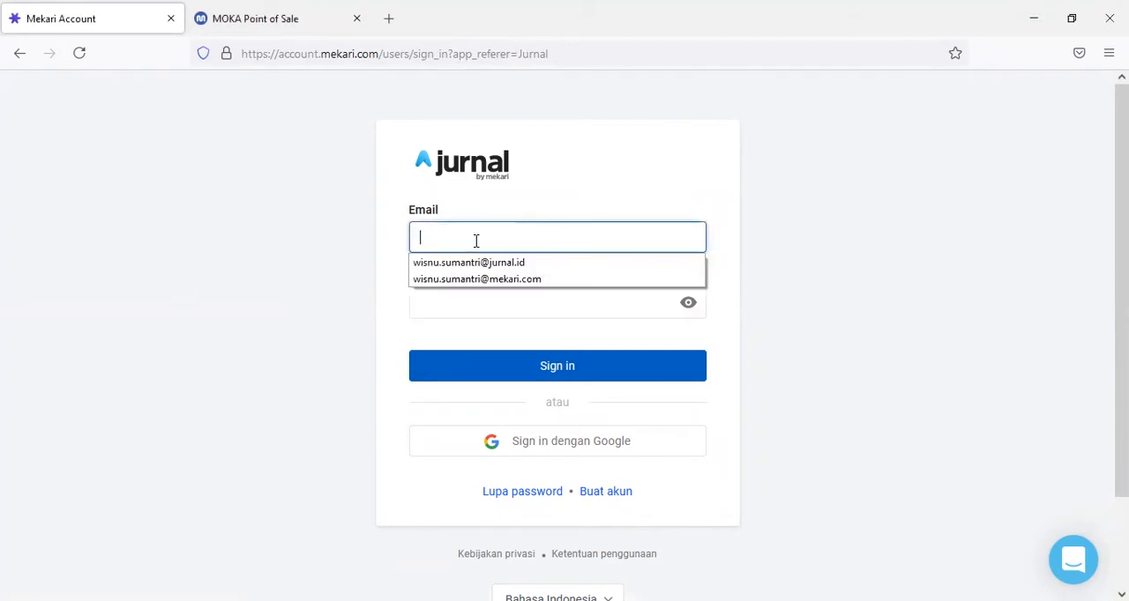
{"action": "key", "text": "Down"}
{"action": "key", "text": "Return"}
{"action": "key", "text": "Tab"}
{"action": "type", "text": "••••••••••"}
{"action": "key", "text": "Return"}
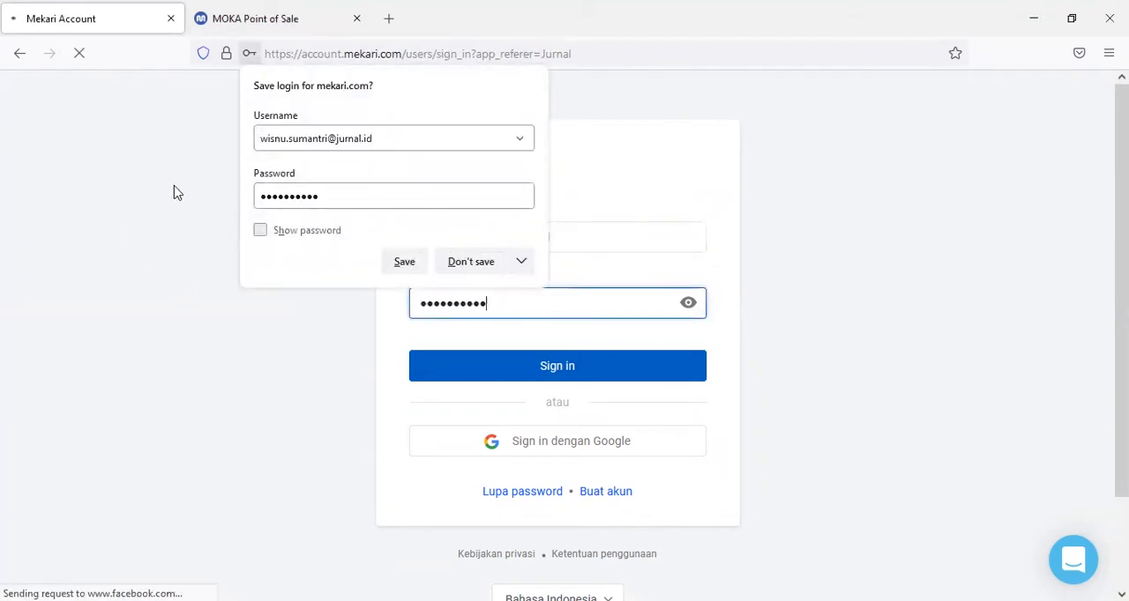
{"action": "left_click", "coordinate": [456, 262]}
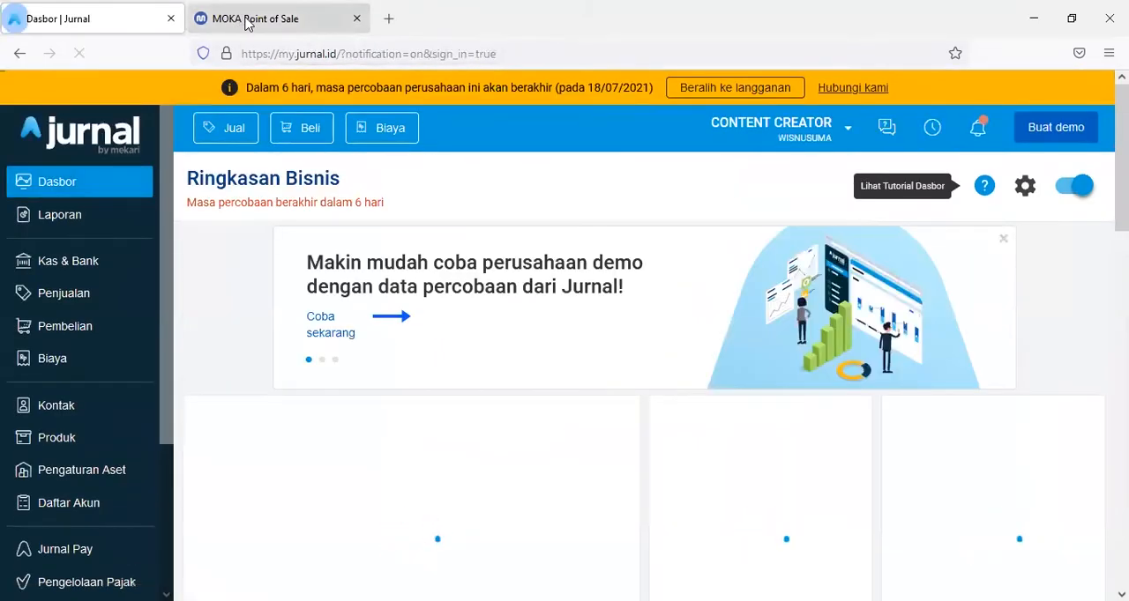
- View the Moka dashboard, return to Jurnal and look through the existing accounts in the chart of accounts (Daftar Akun)
{"action": "left_click", "coordinate": [248, 23]}
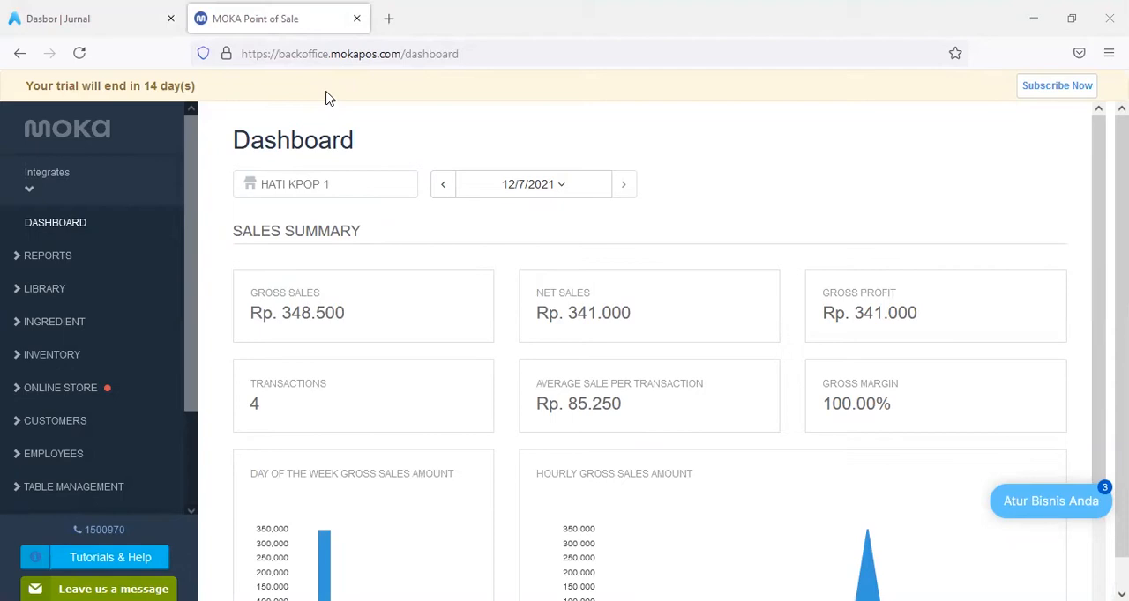
{"action": "left_click", "coordinate": [67, 19]}
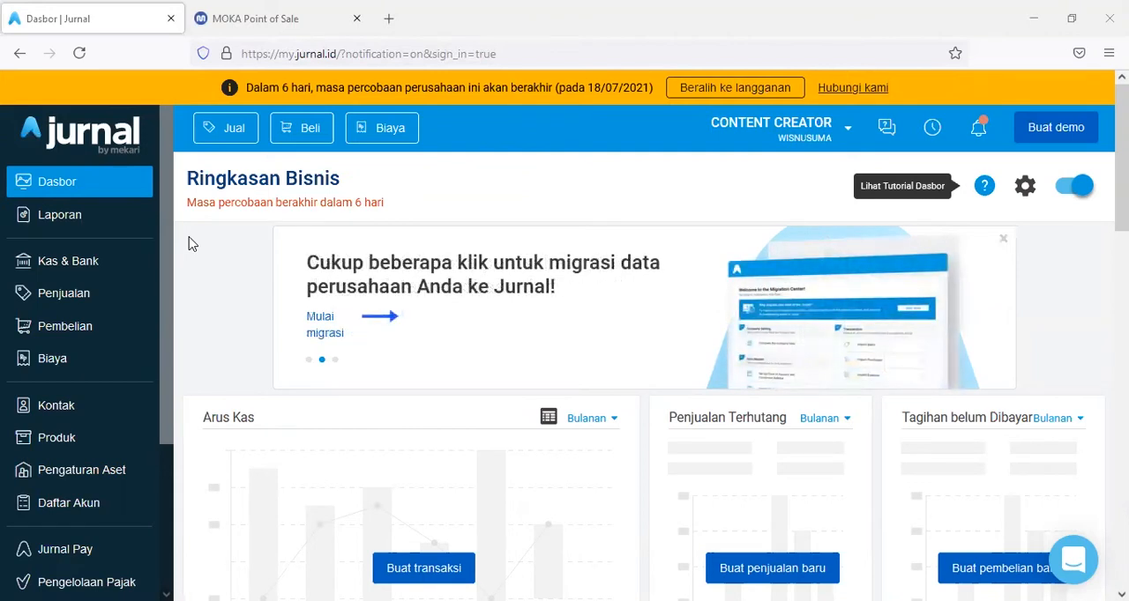
{"action": "left_click", "coordinate": [74, 511]}
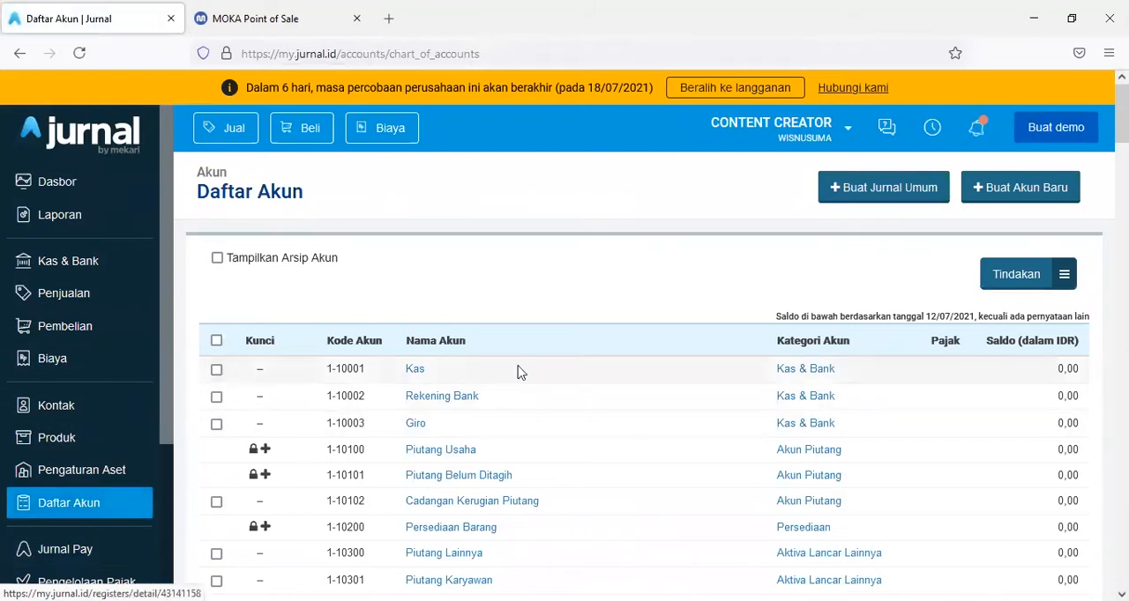
{"action": "scroll", "coordinate": [519, 373], "scroll_direction": "down", "scroll_amount": 3}
{"action": "scroll", "coordinate": [519, 373], "scroll_direction": "down", "scroll_amount": 6}
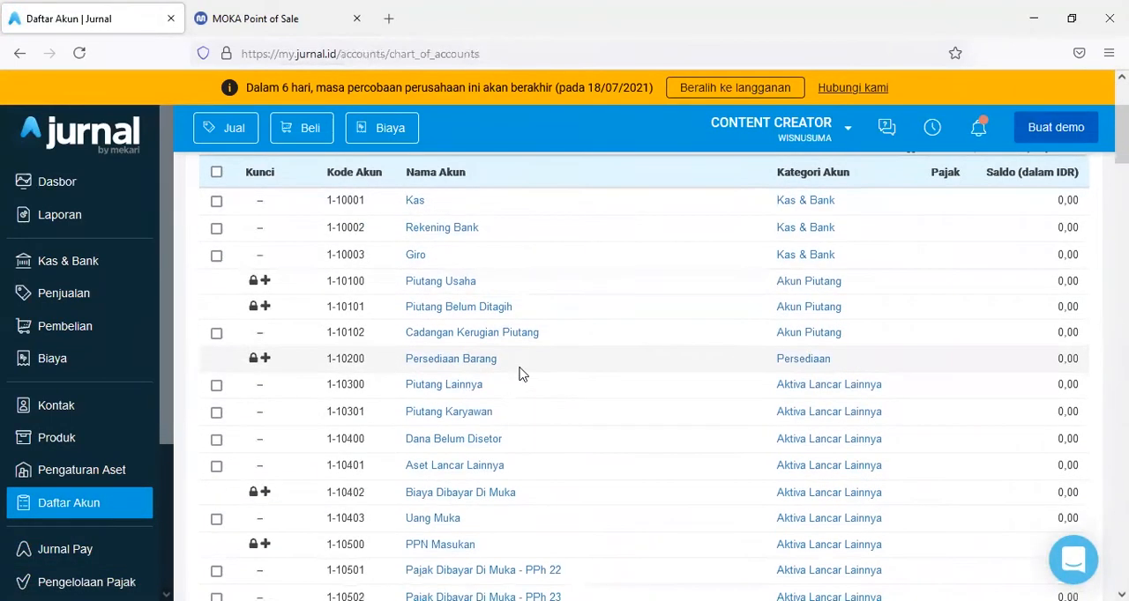
{"action": "scroll", "coordinate": [519, 374], "scroll_direction": "down", "scroll_amount": 3}
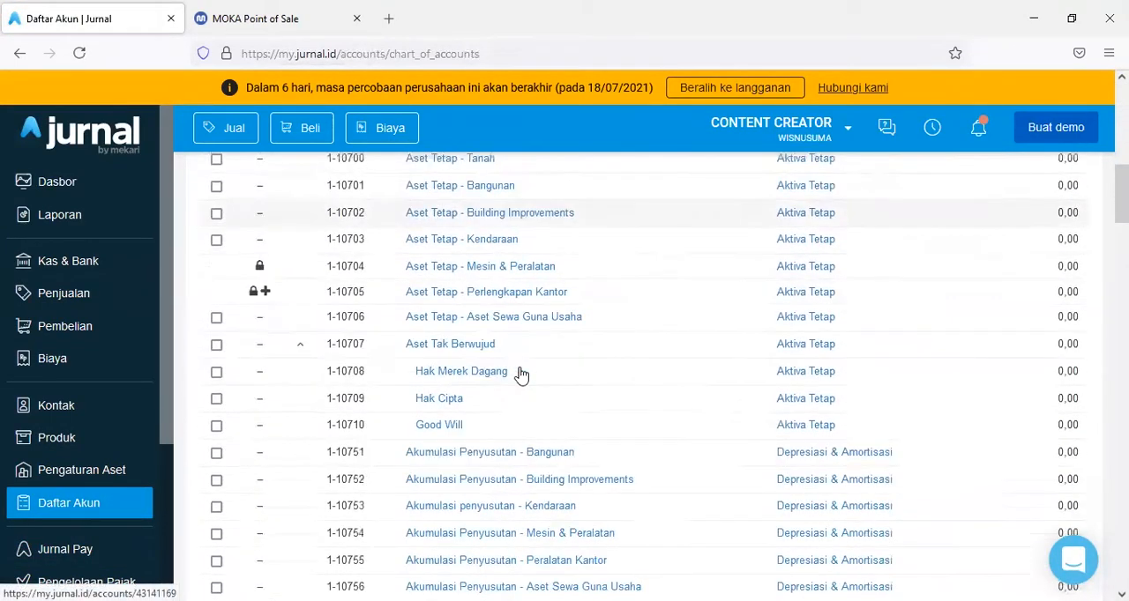
{"action": "scroll", "coordinate": [519, 373], "scroll_direction": "up", "scroll_amount": 10}
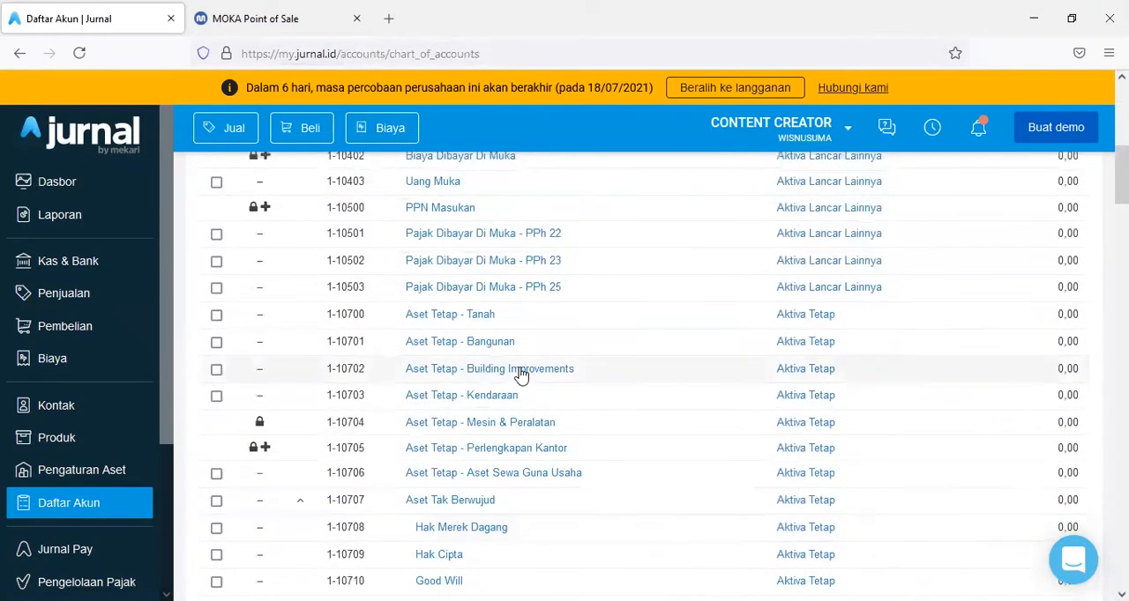
{"action": "scroll", "coordinate": [520, 374], "scroll_direction": "up", "scroll_amount": 3}
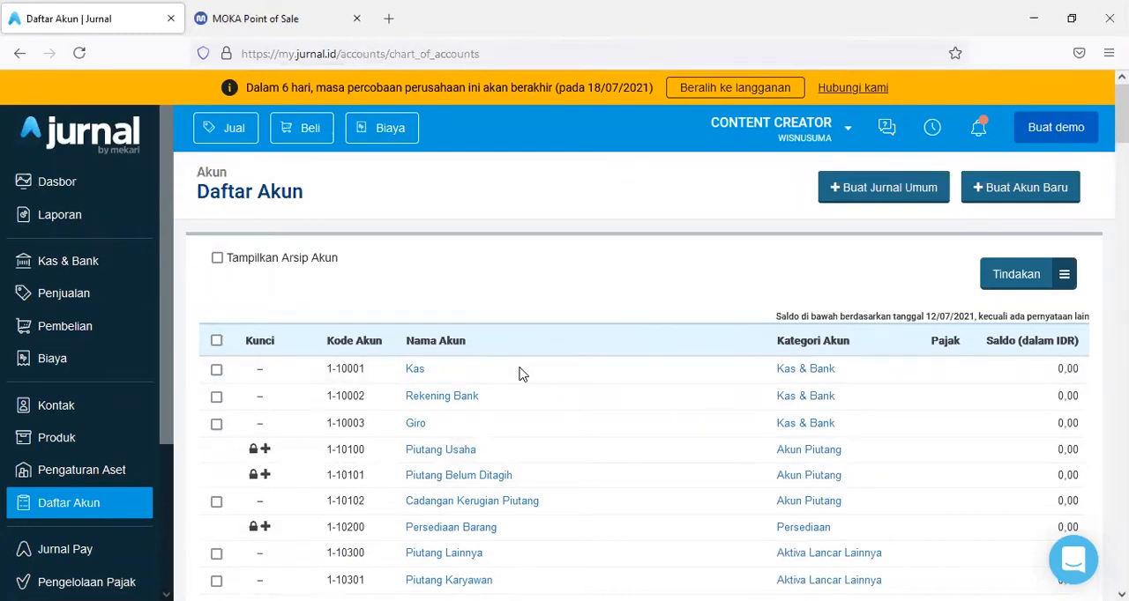
- Switch to the Moka back office and review its Payment Configuration and Mobile Payments methods
{"action": "left_click", "coordinate": [238, 16]}
{"action": "scroll", "coordinate": [71, 392], "scroll_direction": "down", "scroll_amount": 3}
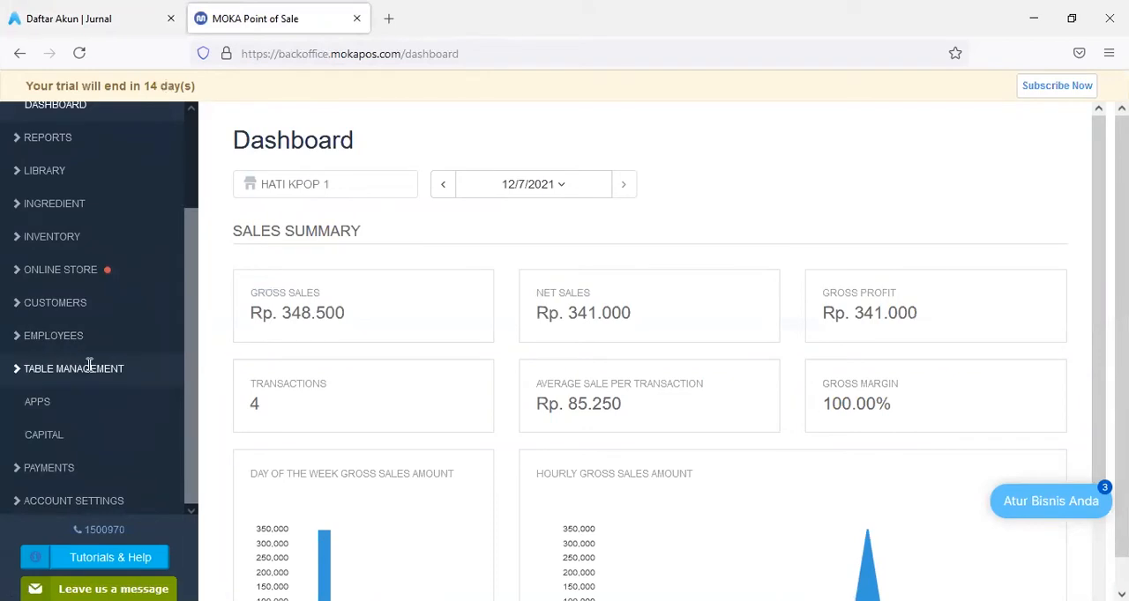
{"action": "left_click", "coordinate": [55, 470]}
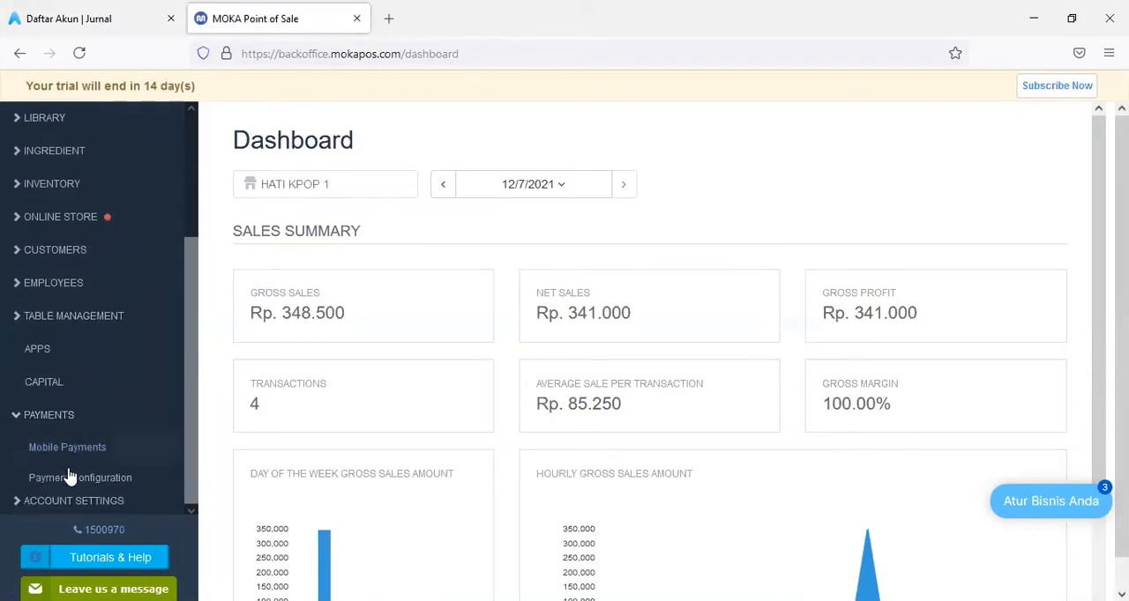
{"action": "left_click", "coordinate": [74, 479]}
{"action": "left_click", "coordinate": [66, 450]}
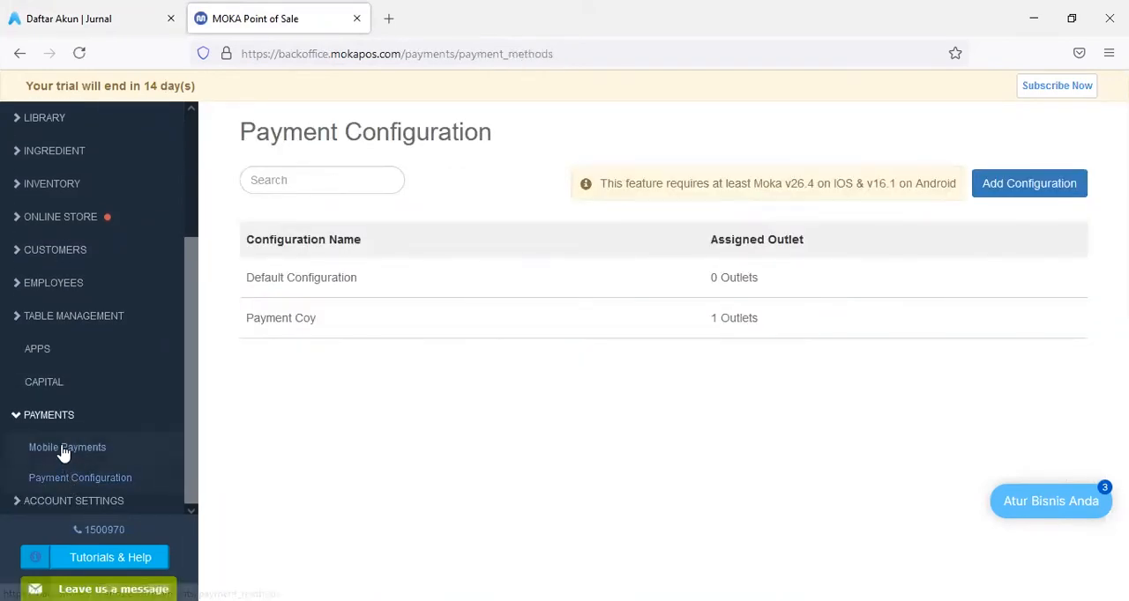
{"action": "scroll", "coordinate": [586, 298], "scroll_direction": "down", "scroll_amount": 1}
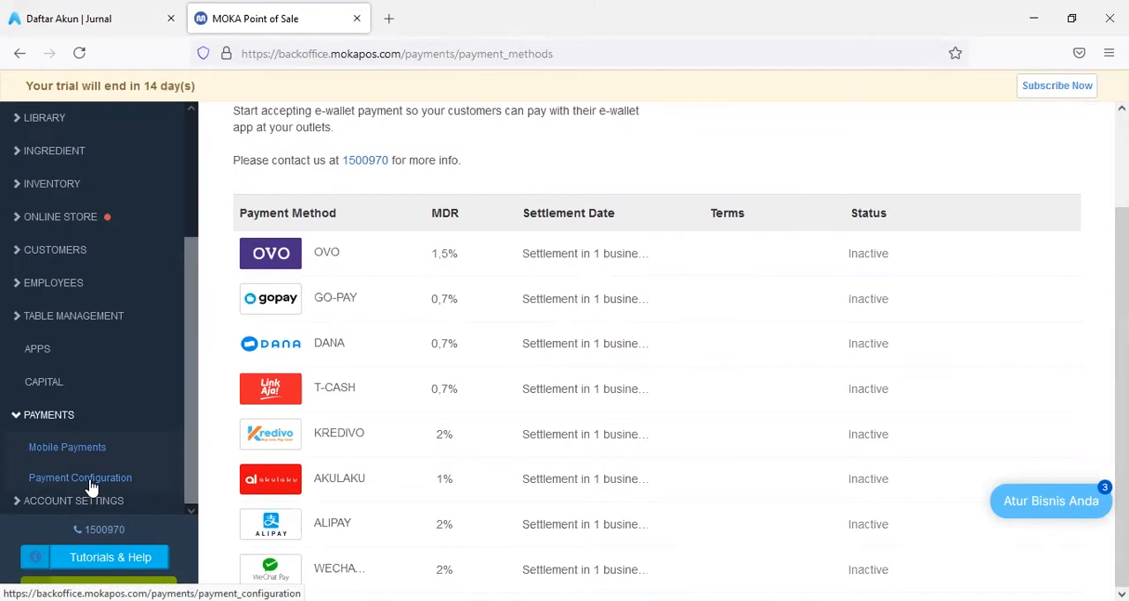
{"action": "left_click", "coordinate": [95, 19]}
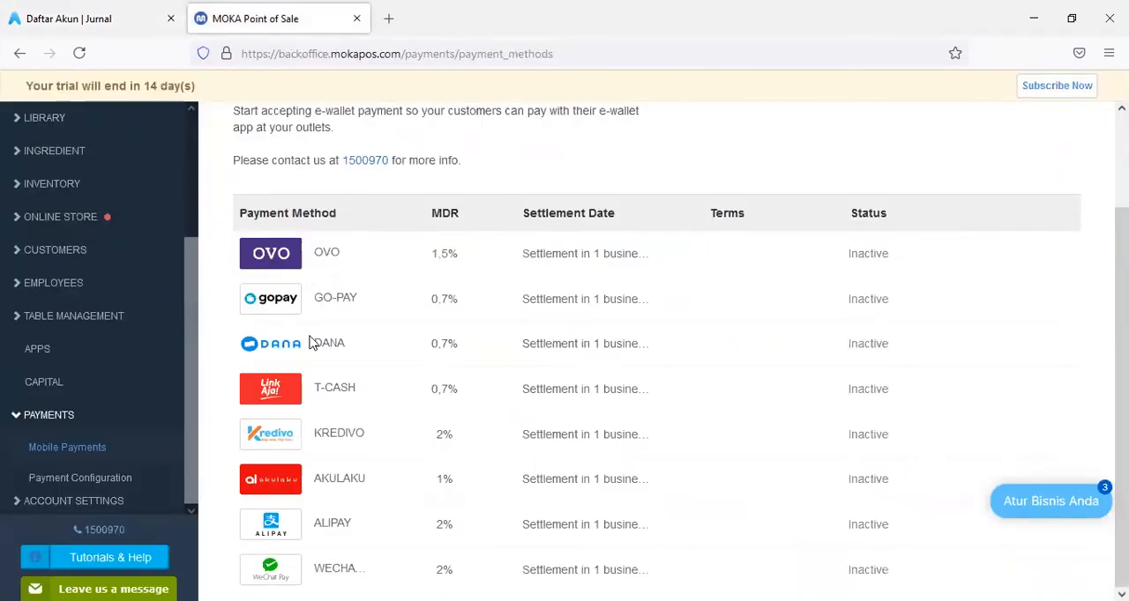
- Back in Jurnal, create a new account named DANA in the Kas & Bank category, saving with the Buat & Baru option
{"action": "left_click", "coordinate": [88, 20]}
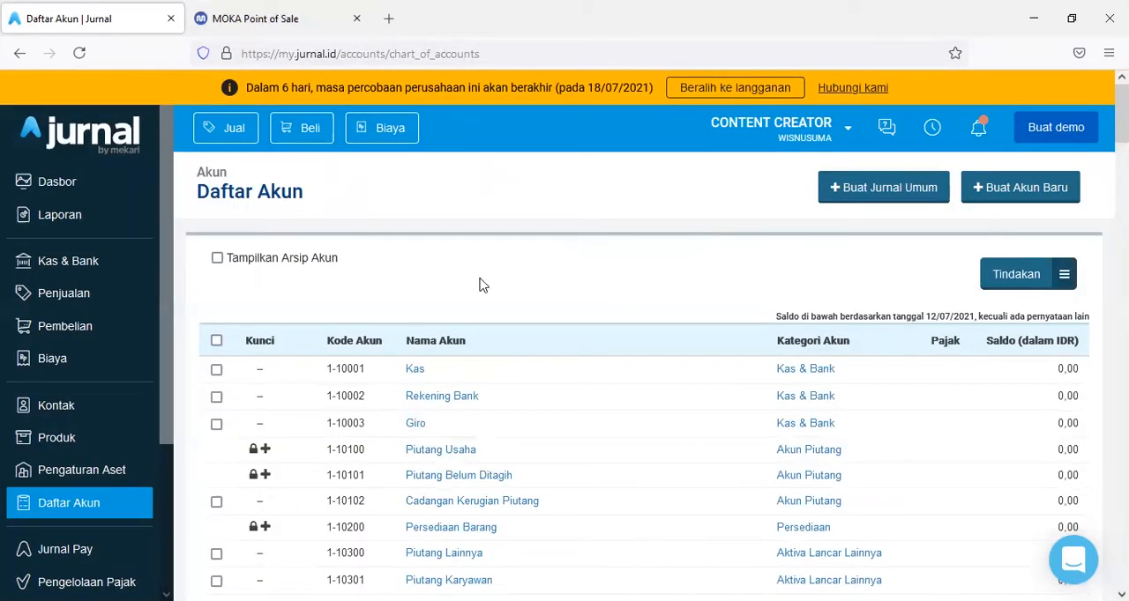
{"action": "left_click", "coordinate": [1016, 190]}
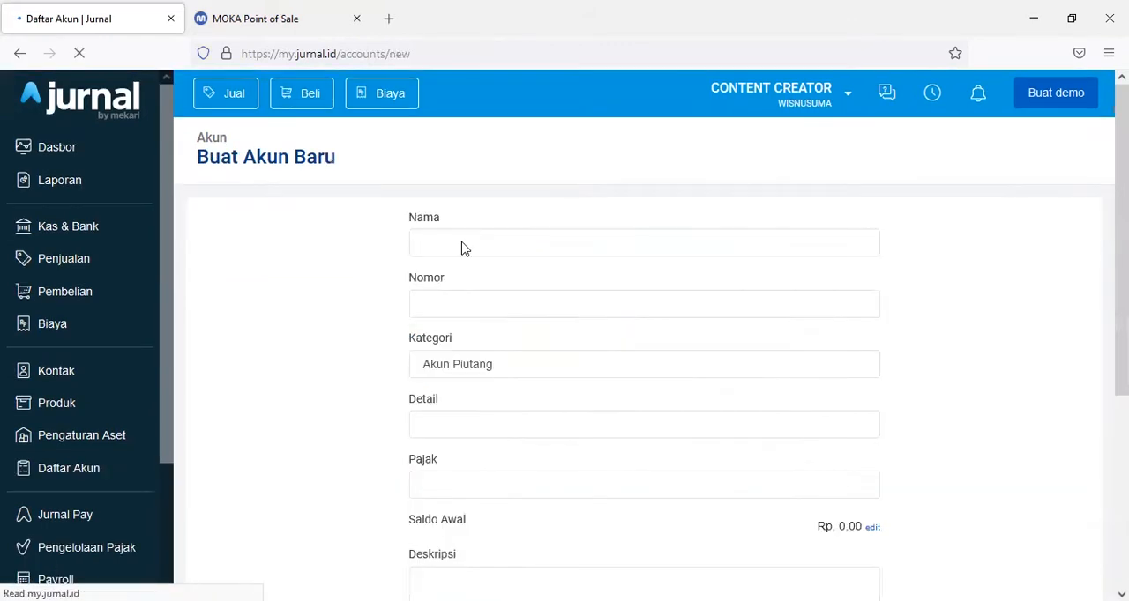
{"action": "left_click", "coordinate": [455, 273]}
{"action": "type", "text": "Dan"}
{"action": "key", "text": "BackSpace"}
{"action": "key", "text": "BackSpace"}
{"action": "type", "text": "ANA"}
{"action": "left_click", "coordinate": [479, 406]}
{"action": "left_click", "coordinate": [450, 494]}
{"action": "scroll", "coordinate": [864, 423], "scroll_direction": "down", "scroll_amount": 5}
{"action": "left_click", "coordinate": [866, 465]}
{"action": "left_click", "coordinate": [813, 430]}
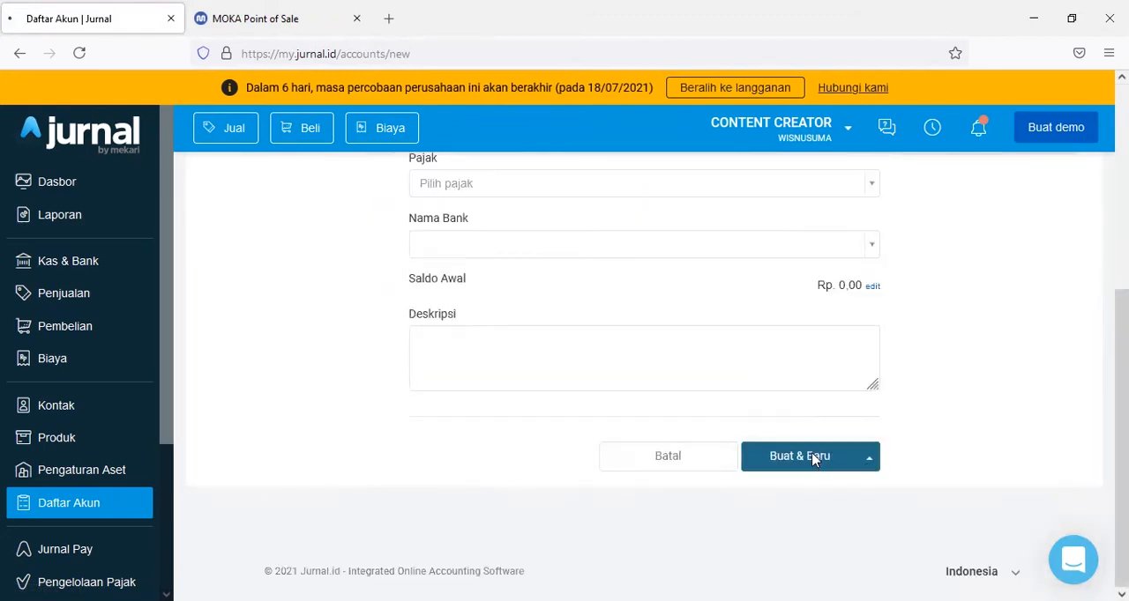
{"action": "left_click", "coordinate": [813, 456]}
- Create an account named OVO in the Kas & Bank category, saving with Buat & Baru
{"action": "left_click", "coordinate": [449, 315]}
{"action": "type", "text": "OVO"}
{"action": "left_click", "coordinate": [456, 436]}
{"action": "left_click", "coordinate": [486, 353]}
{"action": "scroll", "coordinate": [864, 423], "scroll_direction": "down", "scroll_amount": 5}
{"action": "left_click", "coordinate": [870, 494]}
{"action": "left_click", "coordinate": [807, 458]}
- Create an account named GO-PAY in the Kas & Bank category, saving with Buat & Baru
{"action": "left_click", "coordinate": [467, 320]}
{"action": "type", "text": "GO-PAY"}
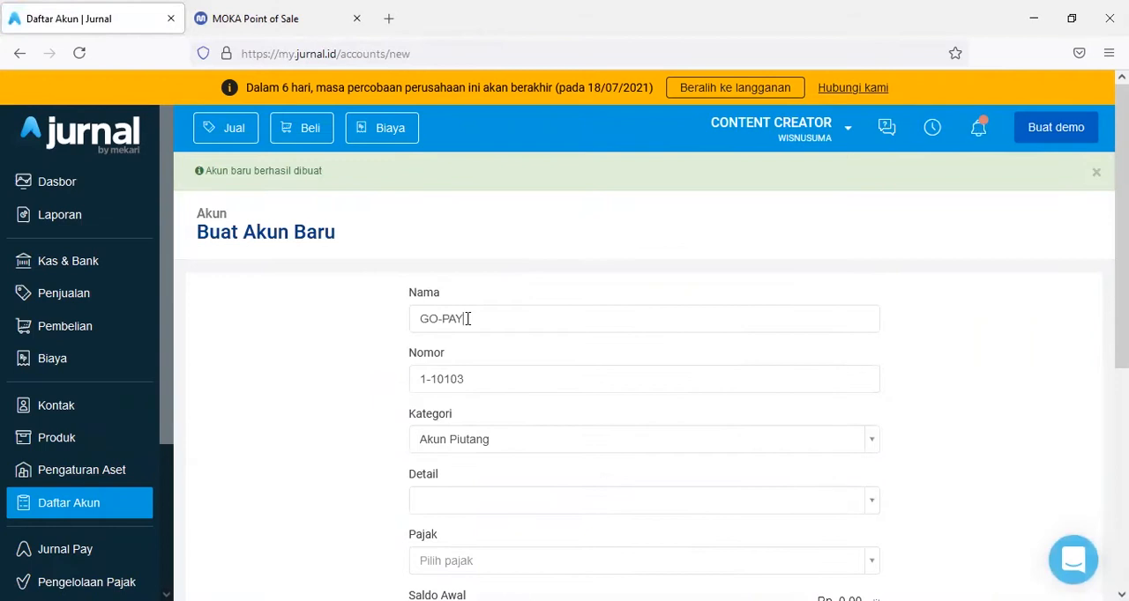
{"action": "left_click", "coordinate": [456, 439]}
{"action": "left_click", "coordinate": [453, 345]}
{"action": "scroll", "coordinate": [398, 373], "scroll_direction": "down", "scroll_amount": 5}
{"action": "left_click", "coordinate": [868, 456]}
{"action": "left_click", "coordinate": [798, 419]}
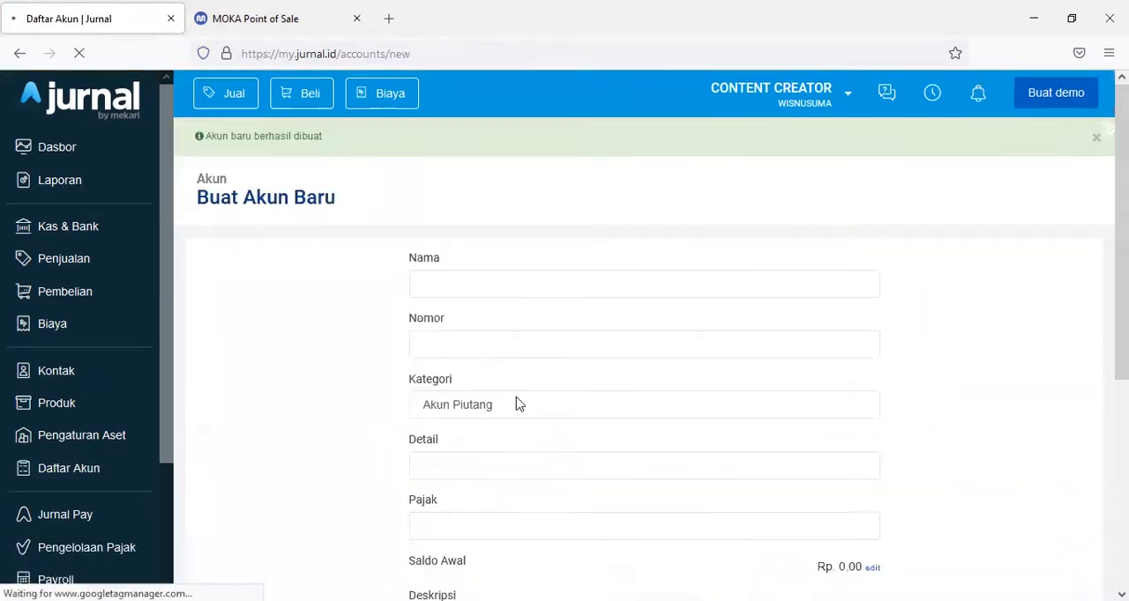
- Create an account named OTHER PAYMENT GATEWAY in the Kas & Bank category, saving with Buat & Baru
{"action": "left_click", "coordinate": [456, 320]}
{"action": "type", "text": "OTHER PAYMENT GATEWAY"}
{"action": "left_click", "coordinate": [454, 441]}
{"action": "left_click", "coordinate": [428, 452]}
{"action": "scroll", "coordinate": [642, 418], "scroll_direction": "down", "scroll_amount": 5}
{"action": "left_click", "coordinate": [869, 456]}
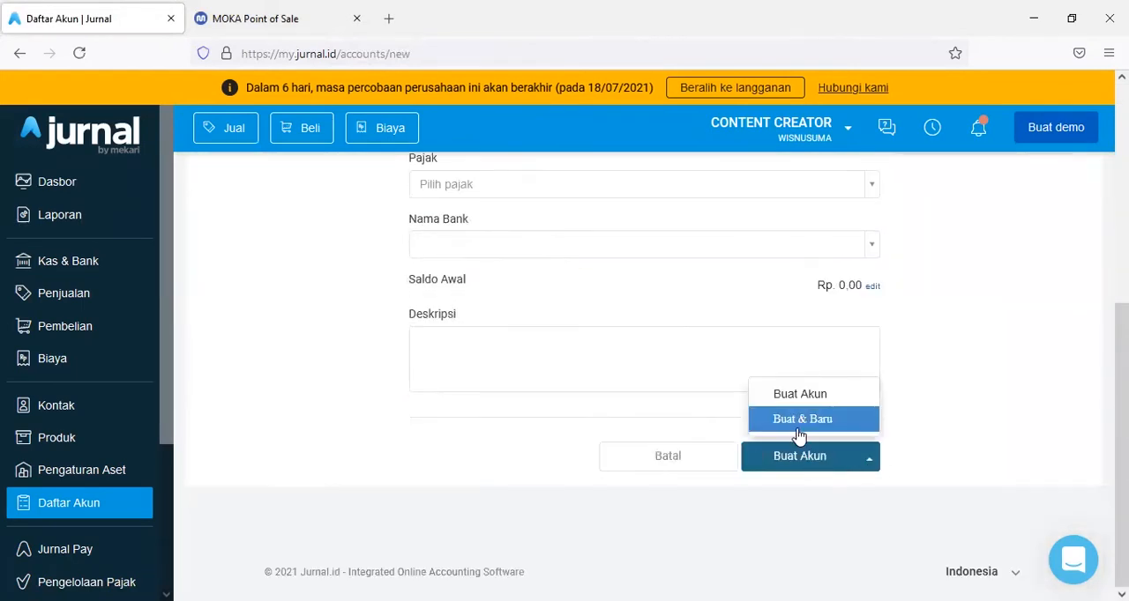
{"action": "left_click", "coordinate": [798, 423]}
- Name the next new account PAYMENT GATEWAY and set its category to Kas & Bank
{"action": "left_click", "coordinate": [456, 322]}
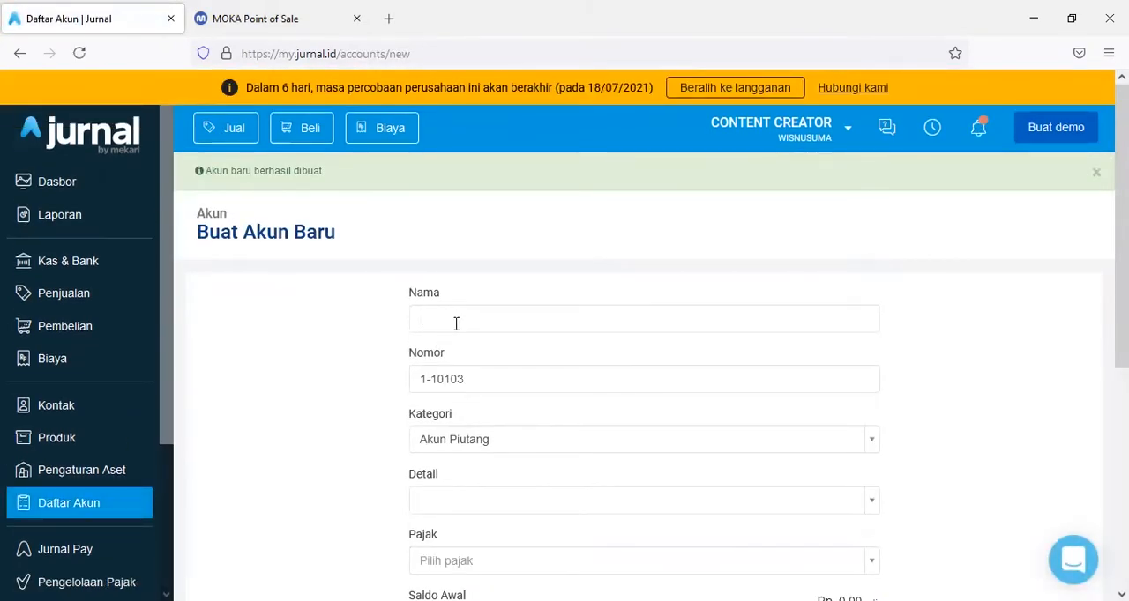
{"action": "left_click", "coordinate": [456, 324]}
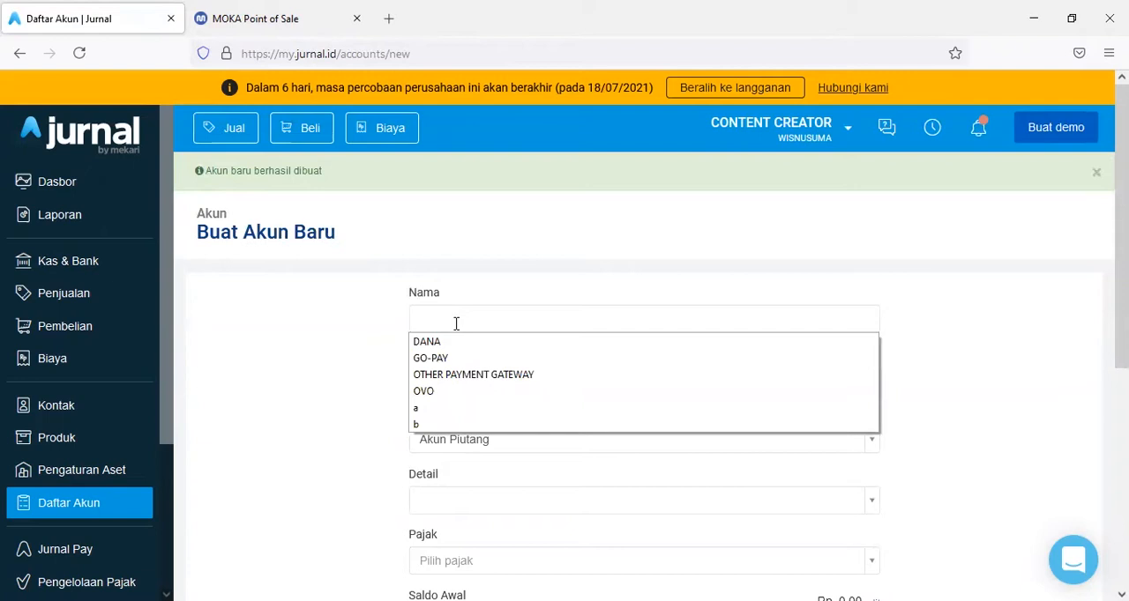
{"action": "type", "text": "PAYMENT"}
{"action": "key", "text": "Down"}
{"action": "key", "text": "Return"}
{"action": "double_click", "coordinate": [456, 324]}
{"action": "key", "text": "BackSpace"}
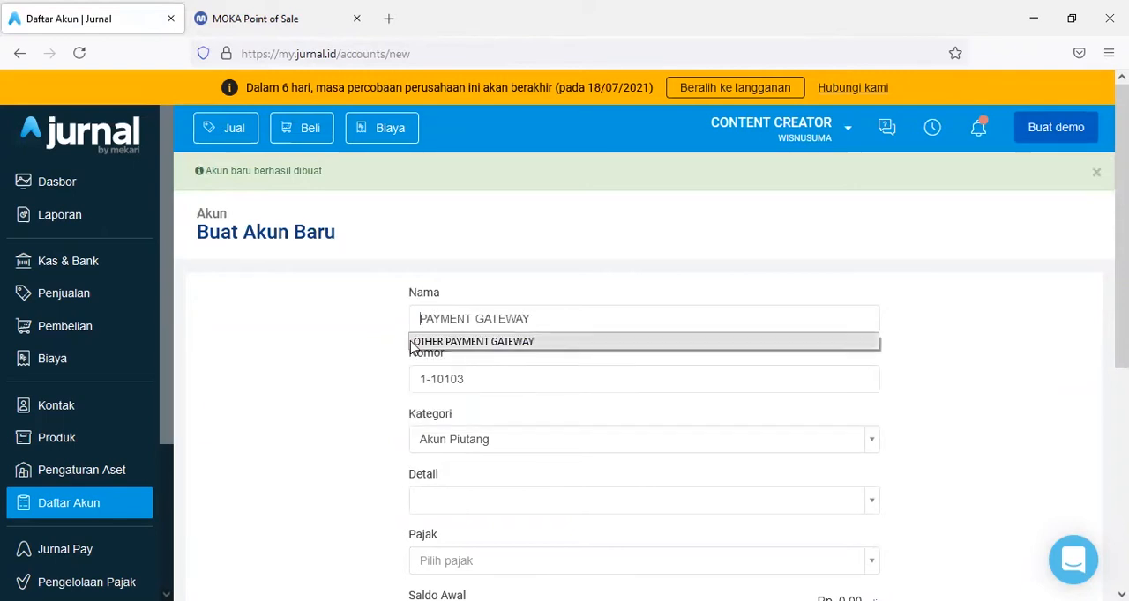
{"action": "scroll", "coordinate": [456, 324], "scroll_direction": "down", "scroll_amount": 2}
{"action": "left_click", "coordinate": [465, 271]}
{"action": "left_click", "coordinate": [466, 365]}
- Make PAYMENT GATEWAY the header account (Akun Header dari) of DANA, OVO, GO-PAY and OTHER PAYMENT GATEWAY, and create it
{"action": "left_click", "coordinate": [476, 332]}
{"action": "left_click", "coordinate": [467, 428]}
{"action": "left_click", "coordinate": [479, 371]}
{"action": "left_click", "coordinate": [481, 465]}
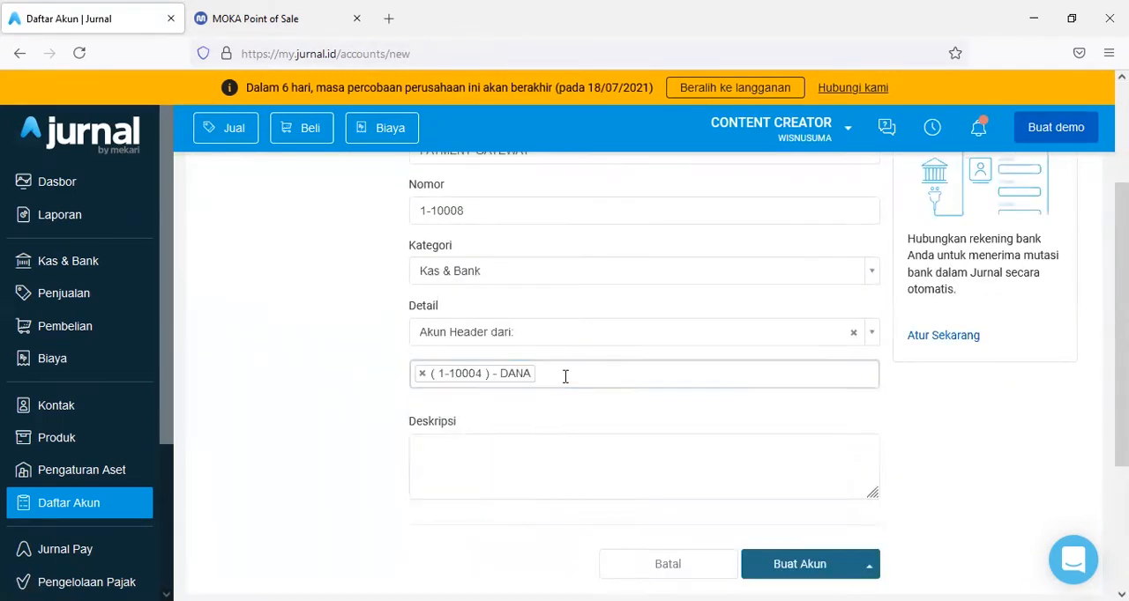
{"action": "left_click", "coordinate": [565, 377]}
{"action": "left_click", "coordinate": [578, 473]}
{"action": "left_click", "coordinate": [683, 381]}
{"action": "left_click", "coordinate": [697, 474]}
{"action": "left_click", "coordinate": [819, 373]}
{"action": "left_click", "coordinate": [776, 473]}
{"action": "scroll", "coordinate": [302, 403], "scroll_direction": "down", "scroll_amount": 2}
{"action": "left_click", "coordinate": [795, 428]}
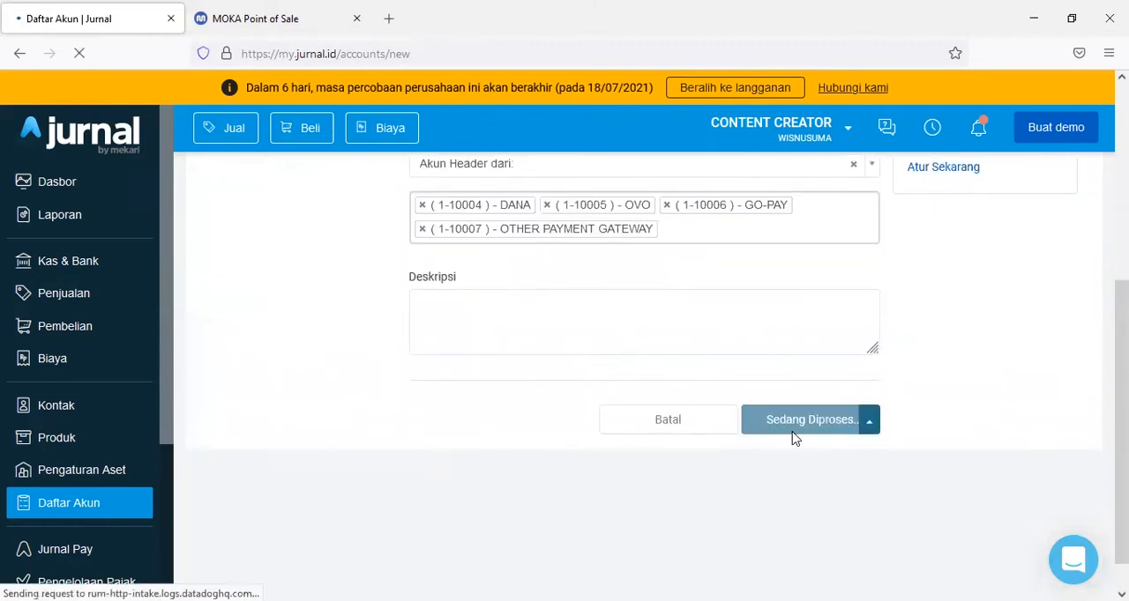
- Create a new account named BCA in the Kas & Bank category, saving with Buat & Baru
{"action": "scroll", "coordinate": [469, 318], "scroll_direction": "down", "scroll_amount": 3}
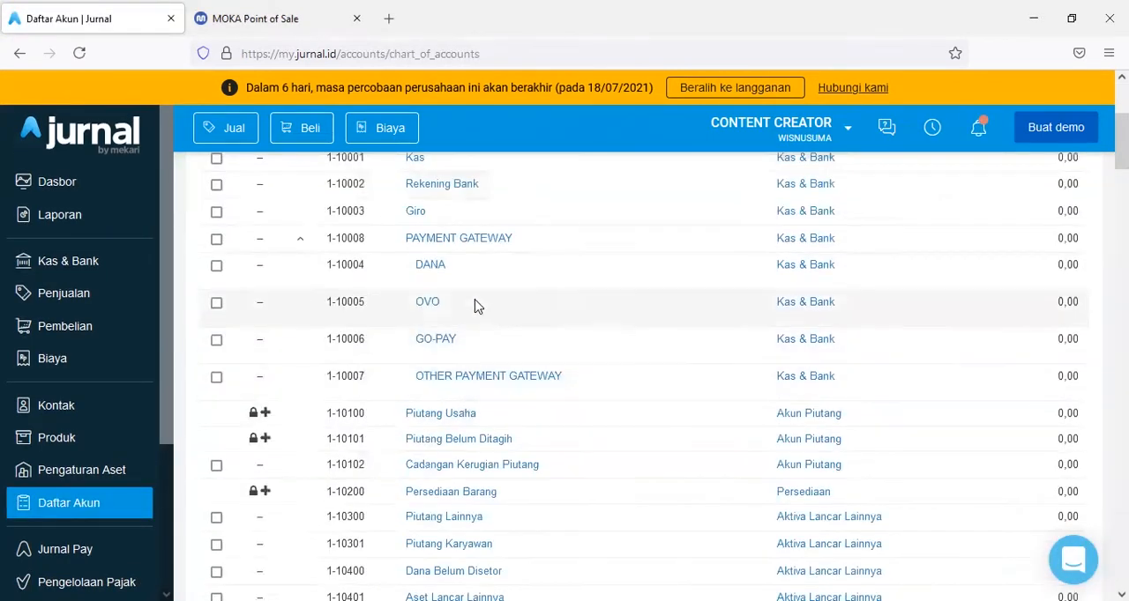
{"action": "scroll", "coordinate": [482, 292], "scroll_direction": "up", "scroll_amount": 1}
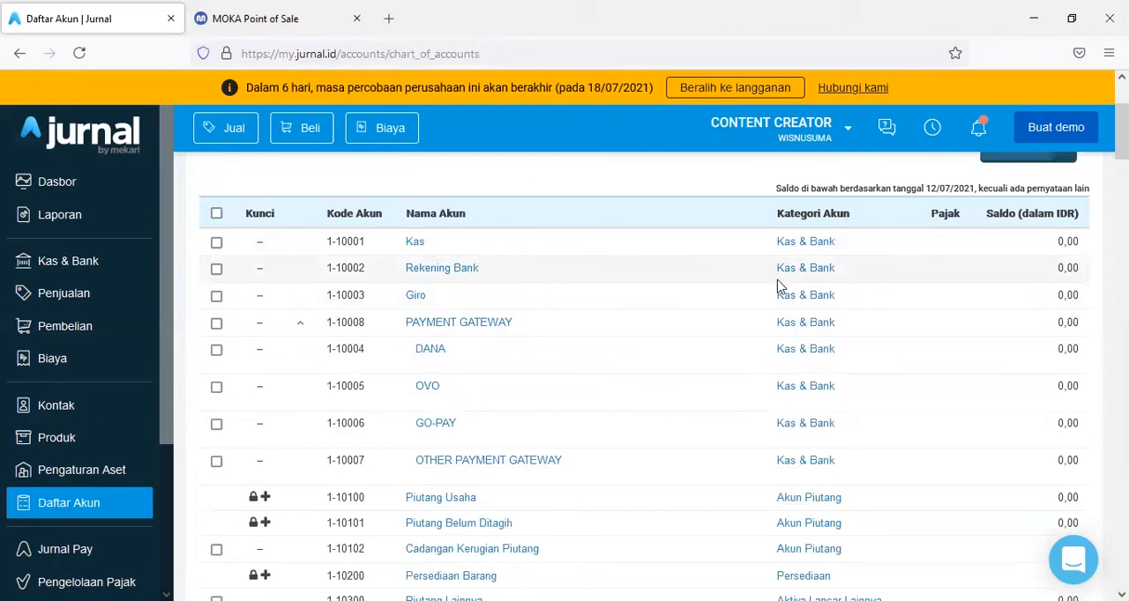
{"action": "scroll", "coordinate": [882, 265], "scroll_direction": "up", "scroll_amount": 2}
{"action": "scroll", "coordinate": [989, 237], "scroll_direction": "up", "scroll_amount": 1}
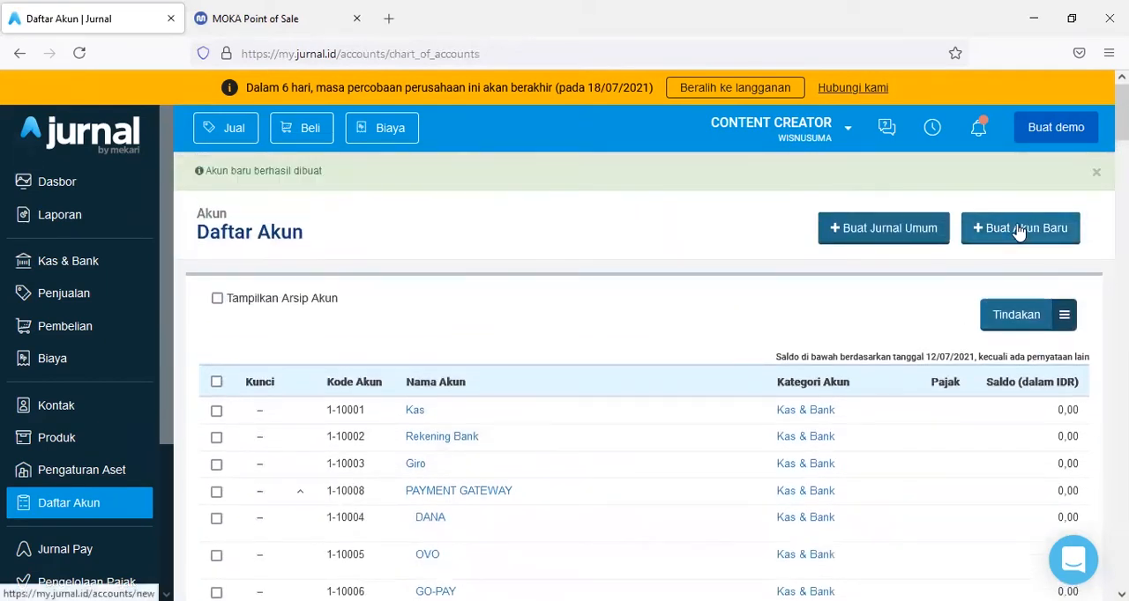
{"action": "left_click", "coordinate": [1019, 230]}
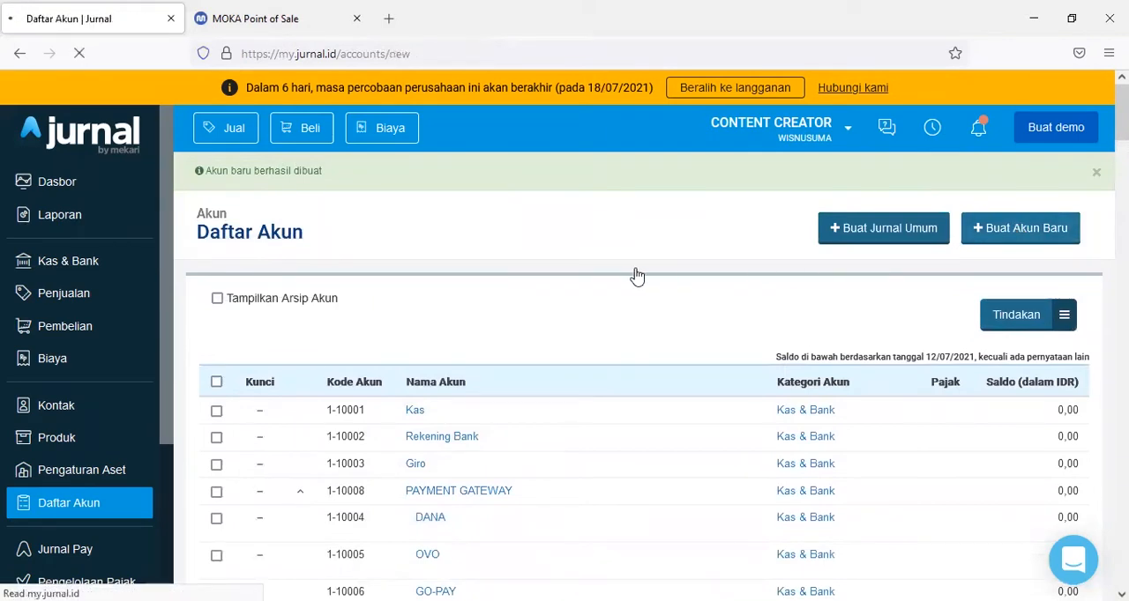
{"action": "left_click", "coordinate": [459, 272]}
{"action": "type", "text": "BCA"}
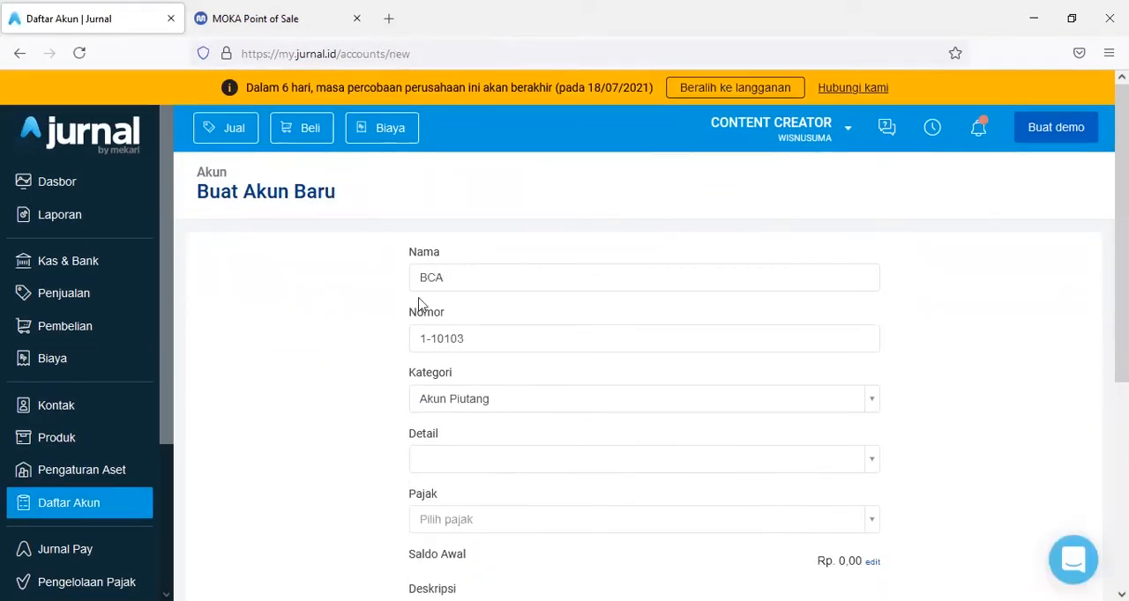
{"action": "scroll", "coordinate": [460, 273], "scroll_direction": "down", "scroll_amount": 3}
{"action": "left_click", "coordinate": [481, 230]}
{"action": "left_click", "coordinate": [486, 328]}
{"action": "left_click", "coordinate": [478, 291]}
{"action": "left_click", "coordinate": [497, 418]}
{"action": "scroll", "coordinate": [670, 458], "scroll_direction": "down", "scroll_amount": 2}
{"action": "left_click", "coordinate": [847, 507]}
- Create an account named MANDIRI in Kas & Bank as a sub-account of Rekening Bank (1-10002), saving with Buat & Baru
{"action": "left_click", "coordinate": [498, 320]}
{"action": "type", "text": "MANDIRI"}
{"action": "scroll", "coordinate": [498, 319], "scroll_direction": "down", "scroll_amount": 2}
{"action": "left_click", "coordinate": [529, 264]}
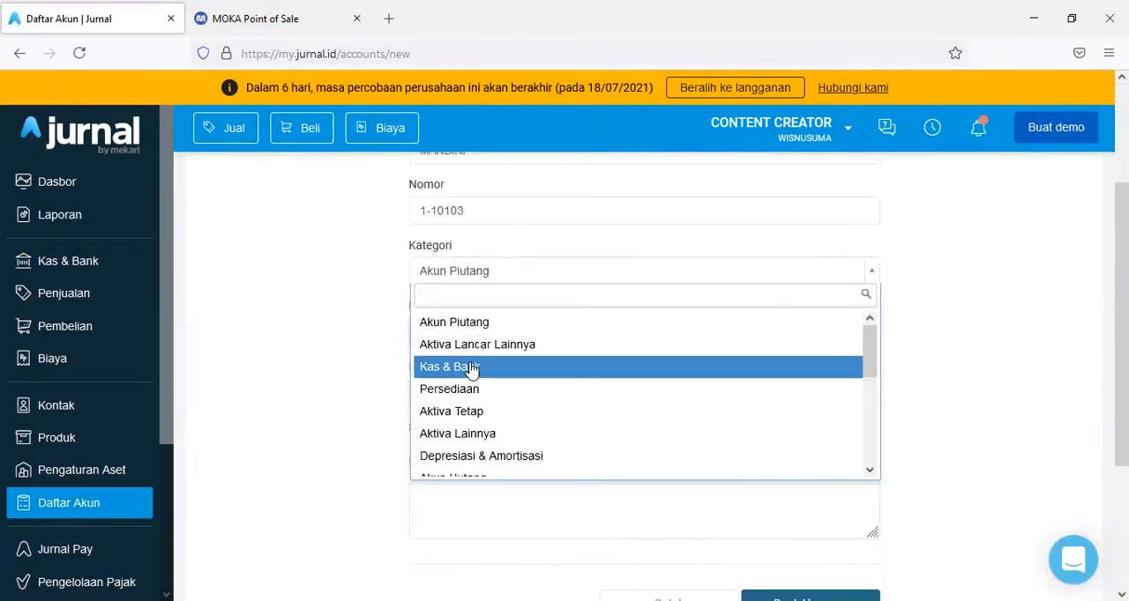
{"action": "left_click", "coordinate": [466, 366]}
{"action": "left_click", "coordinate": [530, 325]}
{"action": "left_click", "coordinate": [461, 403]}
{"action": "left_click", "coordinate": [618, 368]}
{"action": "left_click", "coordinate": [493, 446]}
{"action": "scroll", "coordinate": [359, 463], "scroll_direction": "down", "scroll_amount": 2}
{"action": "left_click", "coordinate": [869, 501]}
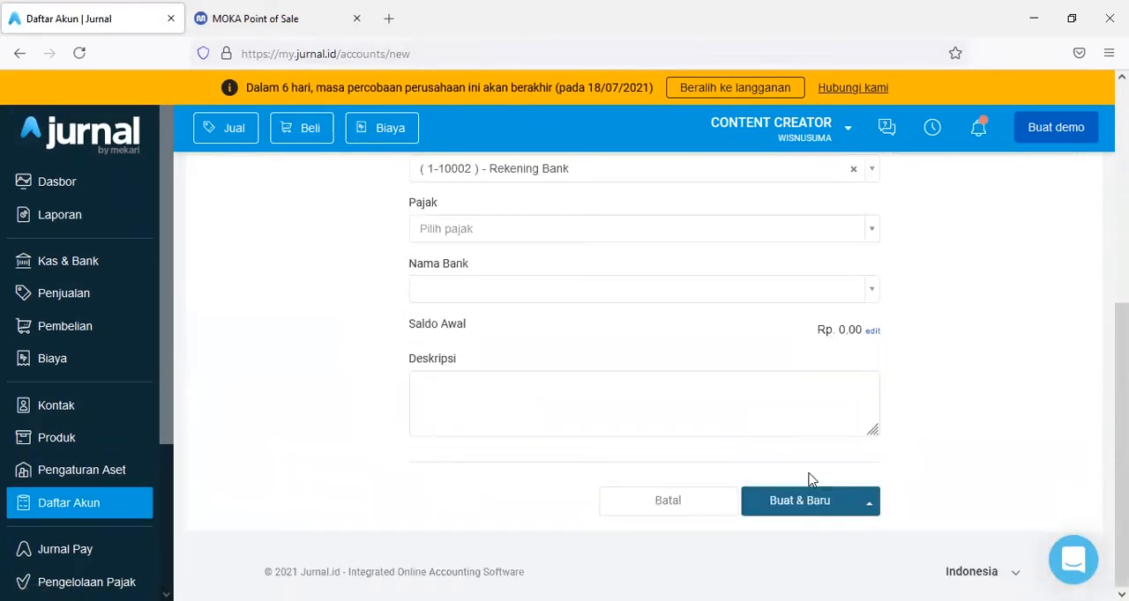
{"action": "left_click", "coordinate": [809, 474]}
- Create an account named BNI in Kas & Bank as a sub-account of Rekening Bank, saving with Buat & Baru
{"action": "left_click", "coordinate": [454, 323]}
{"action": "type", "text": "BNI"}
{"action": "scroll", "coordinate": [462, 371], "scroll_direction": "down", "scroll_amount": 2}
{"action": "left_click", "coordinate": [529, 269]}
{"action": "left_click", "coordinate": [460, 365]}
{"action": "left_click", "coordinate": [529, 331]}
{"action": "left_click", "coordinate": [462, 403]}
{"action": "left_click", "coordinate": [617, 376]}
{"action": "left_click", "coordinate": [494, 449]}
{"action": "scroll", "coordinate": [494, 449], "scroll_direction": "down", "scroll_amount": 3}
{"action": "scroll", "coordinate": [806, 507], "scroll_direction": "up", "scroll_amount": 4}
{"action": "scroll", "coordinate": [806, 506], "scroll_direction": "down", "scroll_amount": 4}
{"action": "left_click", "coordinate": [869, 502]}
{"action": "left_click", "coordinate": [808, 473]}
- Create the BNI account in Kas & Bank as a sub-account of Rekening Bank (1-10002) and return to the account list
{"action": "left_click", "coordinate": [448, 315]}
{"action": "type", "text": "BNI"}
{"action": "scroll", "coordinate": [458, 300], "scroll_direction": "down", "scroll_amount": 2}
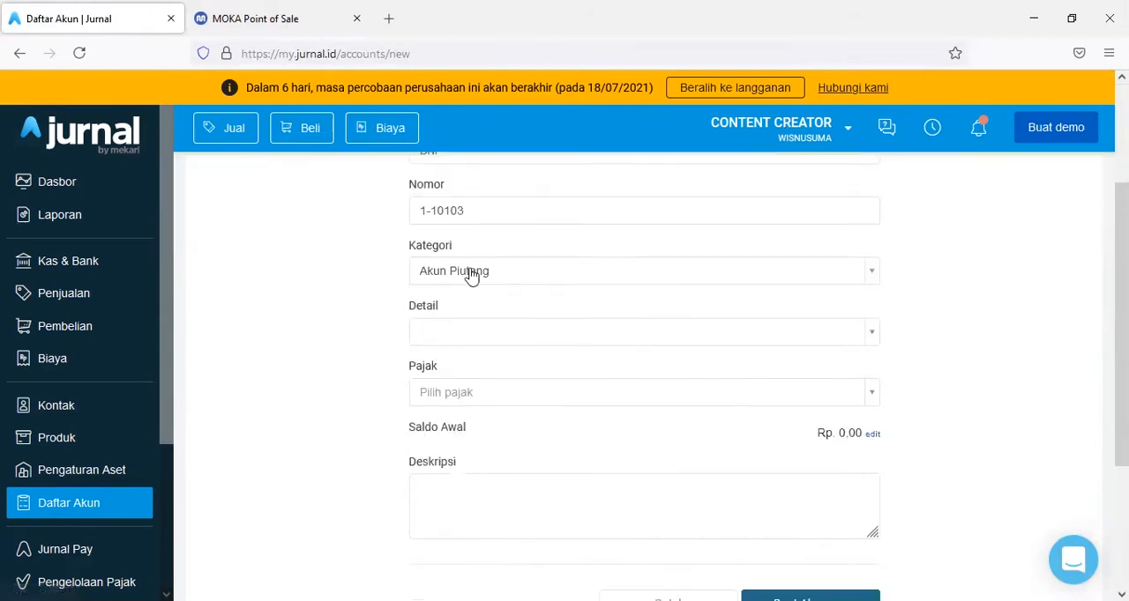
{"action": "left_click", "coordinate": [476, 271]}
{"action": "left_click", "coordinate": [481, 353]}
{"action": "left_click", "coordinate": [494, 332]}
{"action": "left_click", "coordinate": [464, 432]}
{"action": "left_click", "coordinate": [767, 336]}
{"action": "left_click", "coordinate": [476, 403]}
{"action": "left_click", "coordinate": [496, 379]}
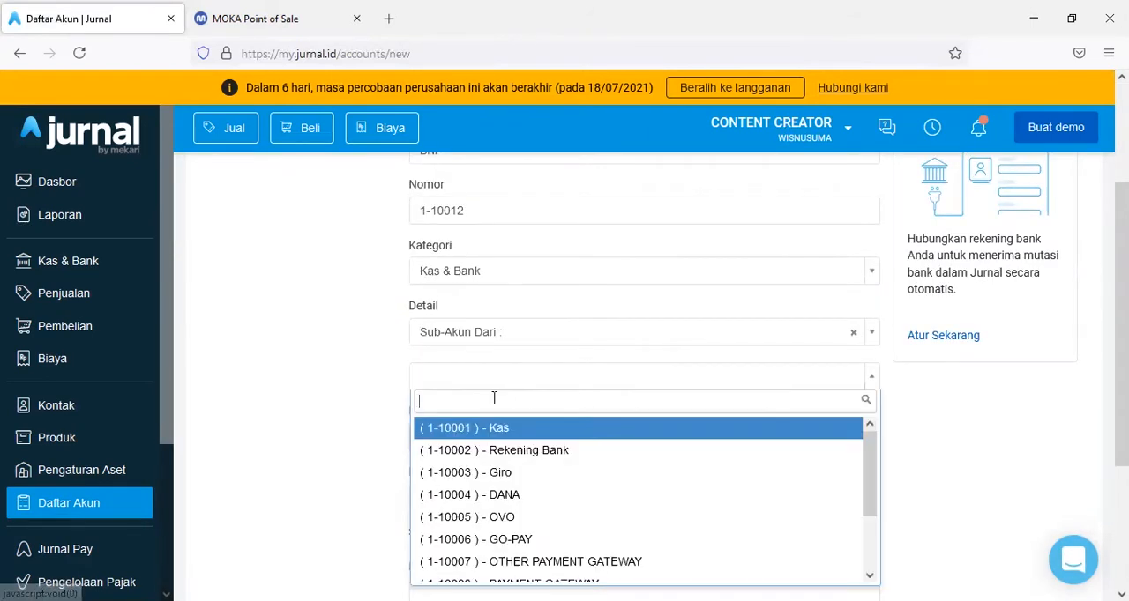
{"action": "left_click", "coordinate": [503, 450]}
{"action": "scroll", "coordinate": [503, 450], "scroll_direction": "down", "scroll_amount": 3}
{"action": "left_click", "coordinate": [787, 502]}
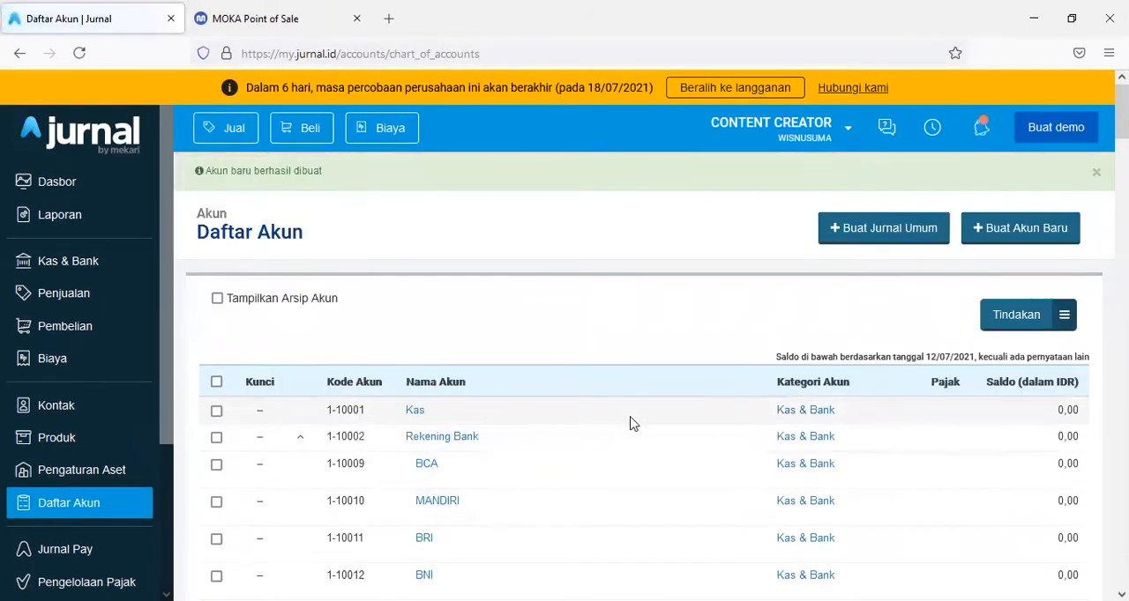
- Review the sub-accounts under Rekening Bank and PAYMENT GATEWAY and the accounts below them in the chart of accounts
{"action": "scroll", "coordinate": [632, 424], "scroll_direction": "down", "scroll_amount": 2}
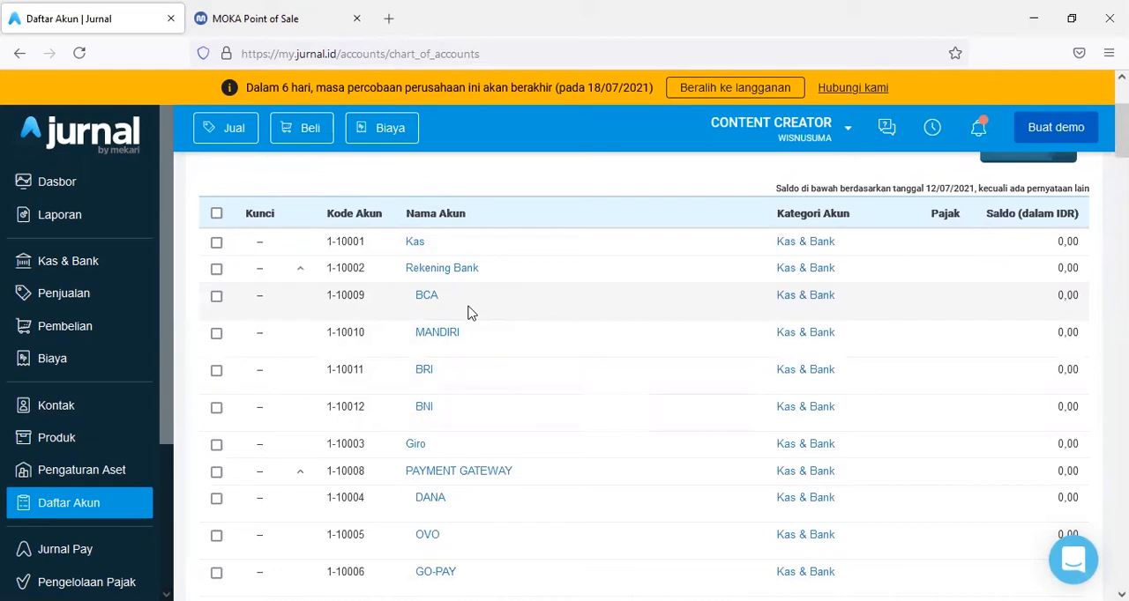
{"action": "scroll", "coordinate": [469, 314], "scroll_direction": "down", "scroll_amount": 1}
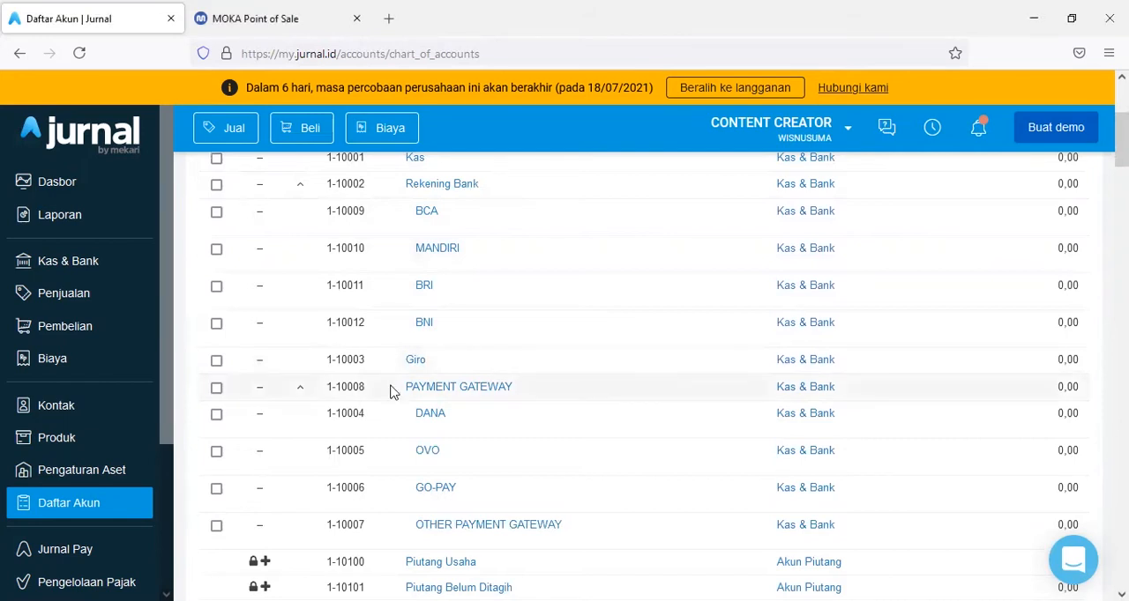
{"action": "scroll", "coordinate": [394, 392], "scroll_direction": "down", "scroll_amount": 3}
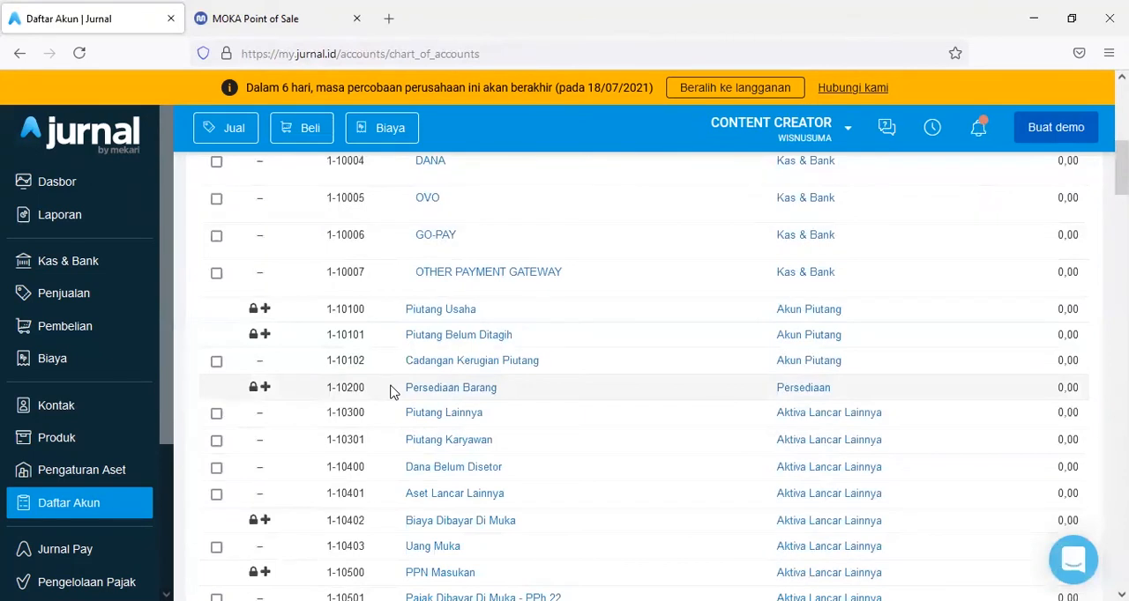
{"action": "scroll", "coordinate": [394, 392], "scroll_direction": "down", "scroll_amount": 4}
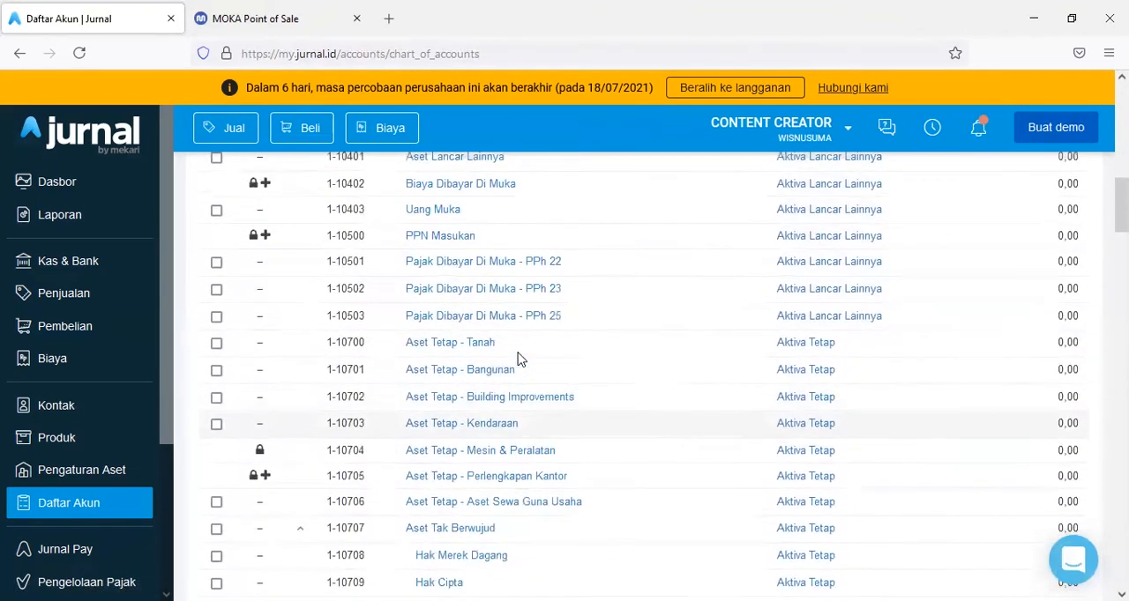
{"action": "scroll", "coordinate": [739, 412], "scroll_direction": "up", "scroll_amount": 5}
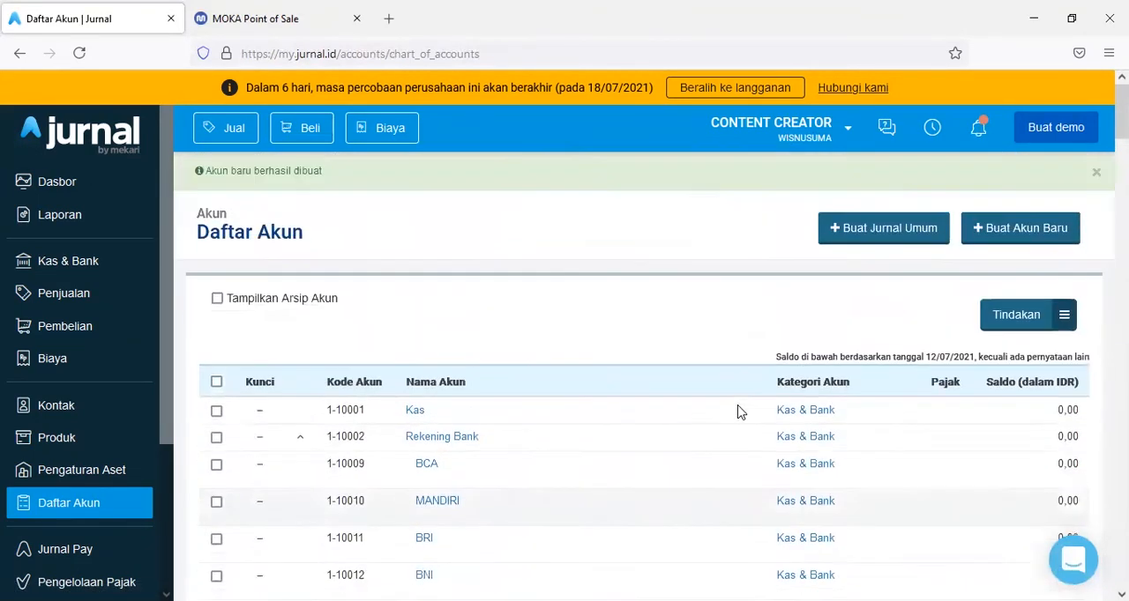
- Create a new account named PB1 in the Kewajiban Lancar Lainnya category, saving with Buat & Baru
{"action": "left_click", "coordinate": [1026, 242]}
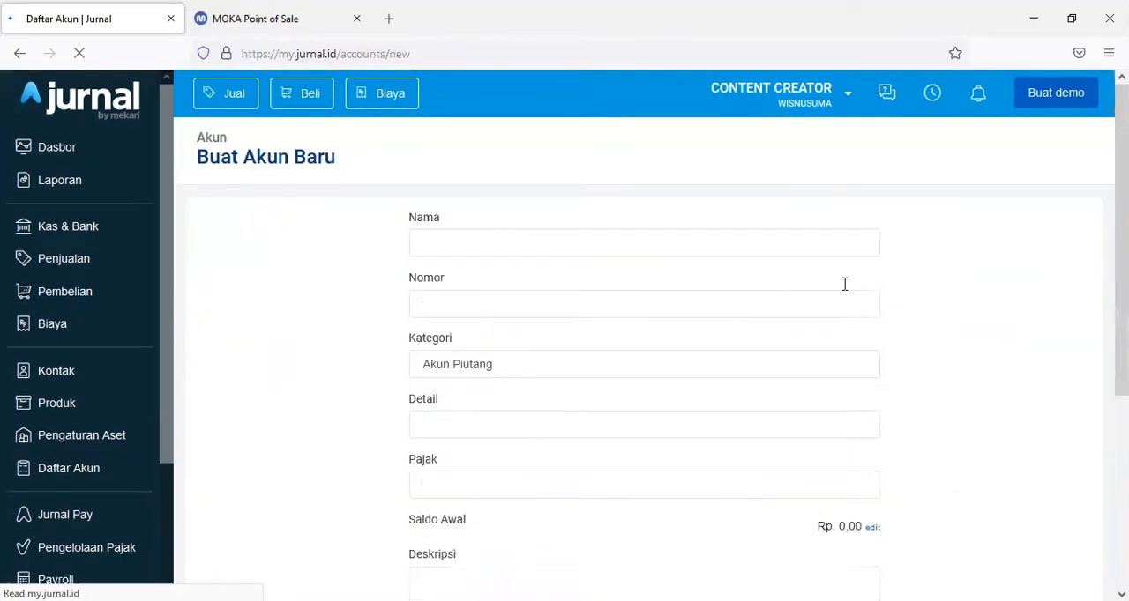
{"action": "left_click", "coordinate": [511, 280]}
{"action": "type", "text": "PB1"}
{"action": "left_click", "coordinate": [488, 402]}
{"action": "scroll", "coordinate": [570, 389], "scroll_direction": "down", "scroll_amount": 4}
{"action": "left_click", "coordinate": [564, 403]}
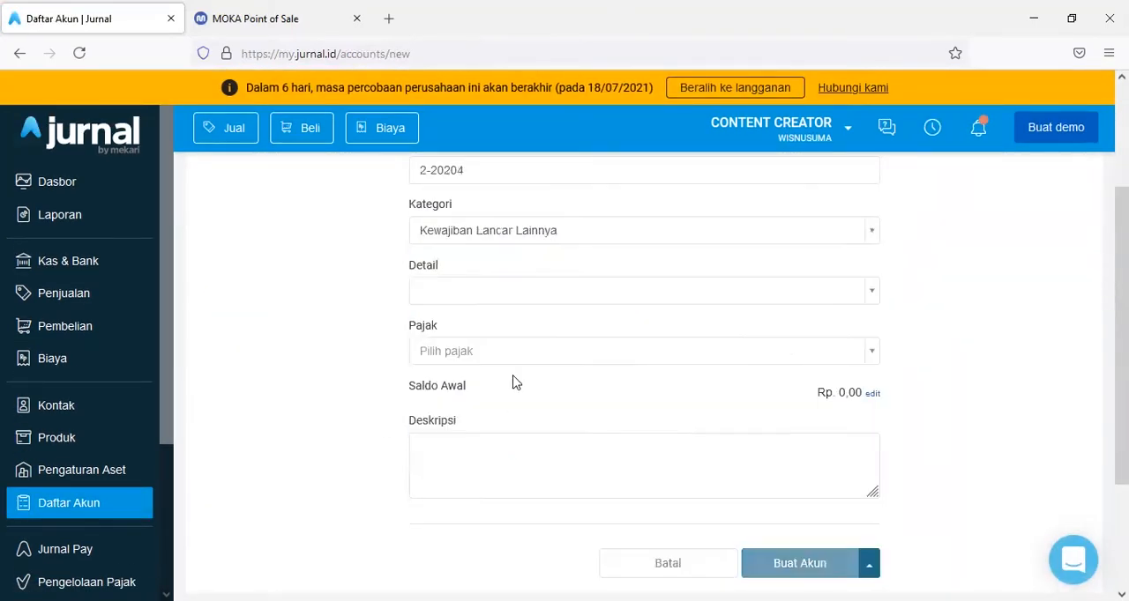
{"action": "scroll", "coordinate": [512, 380], "scroll_direction": "down", "scroll_amount": 2}
{"action": "left_click", "coordinate": [869, 479]}
{"action": "left_click", "coordinate": [809, 443]}
- Create an account named SEVICE CHARGE in the Kewajiban Lancar Lainnya category and return to the account list
{"action": "left_click", "coordinate": [463, 323]}
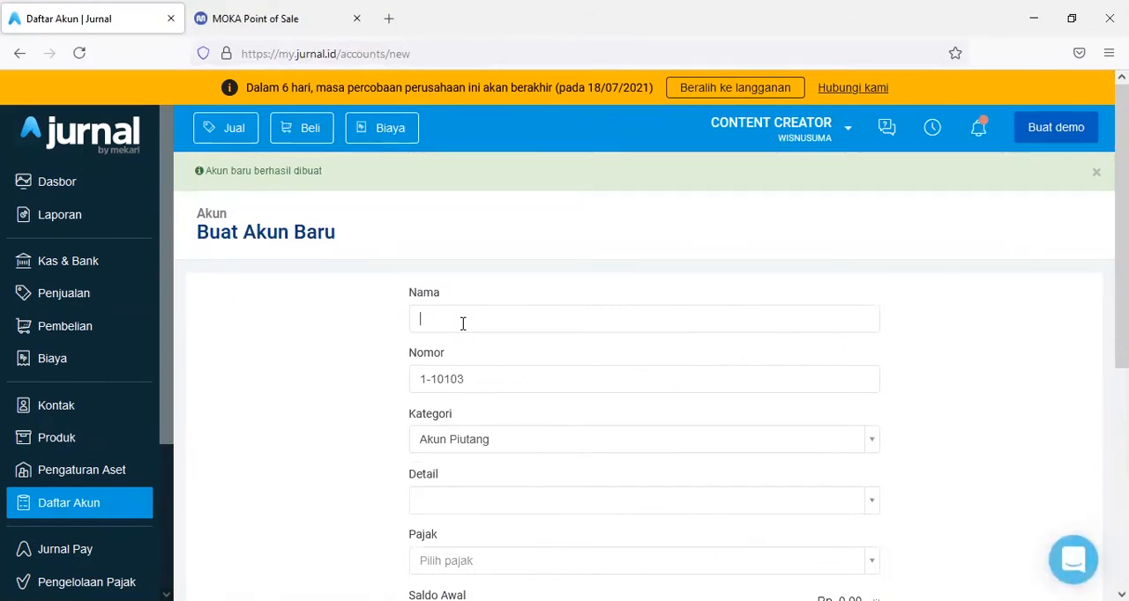
{"action": "type", "text": "SEVICE CHARGE"}
{"action": "left_click", "coordinate": [478, 440]}
{"action": "scroll", "coordinate": [391, 463], "scroll_direction": "down", "scroll_amount": 1}
{"action": "scroll", "coordinate": [520, 492], "scroll_direction": "down", "scroll_amount": 1}
{"action": "left_click", "coordinate": [506, 530]}
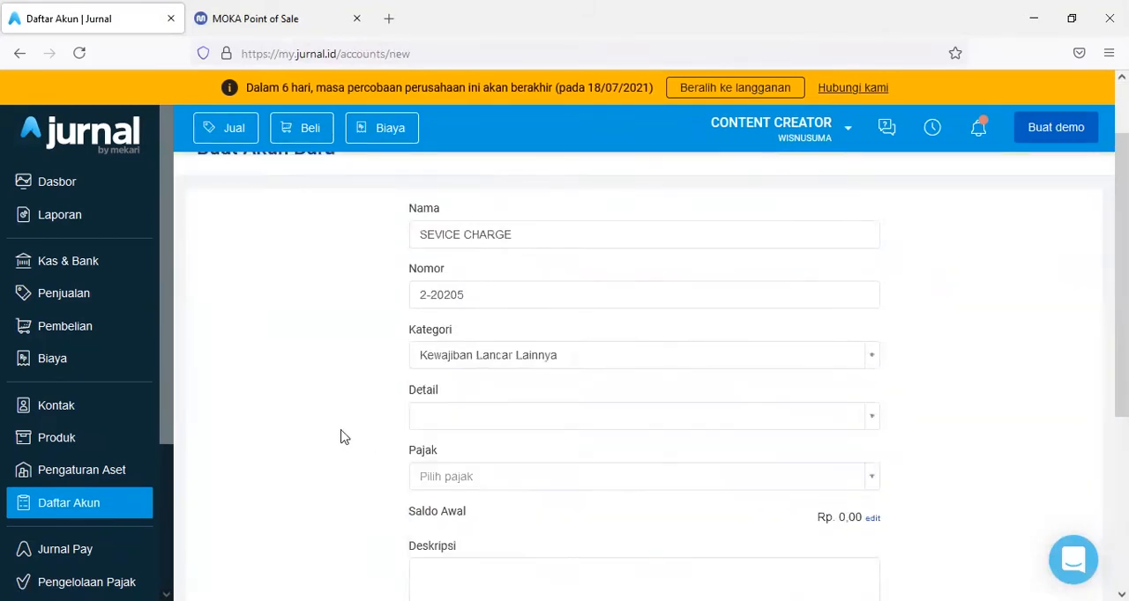
- Look through the chart of accounts down to the Pendapatan, Harga Pokok Penjualan and Beban accounts
{"action": "scroll", "coordinate": [345, 438], "scroll_direction": "down", "scroll_amount": 3}
{"action": "left_click", "coordinate": [798, 435]}
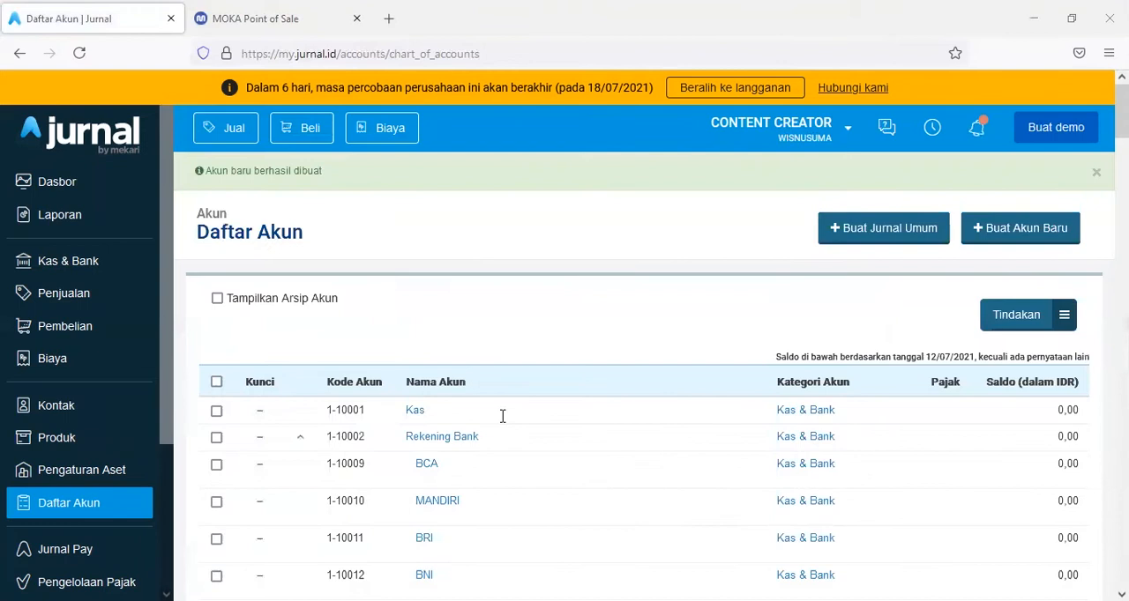
{"action": "scroll", "coordinate": [501, 401], "scroll_direction": "down", "scroll_amount": 8}
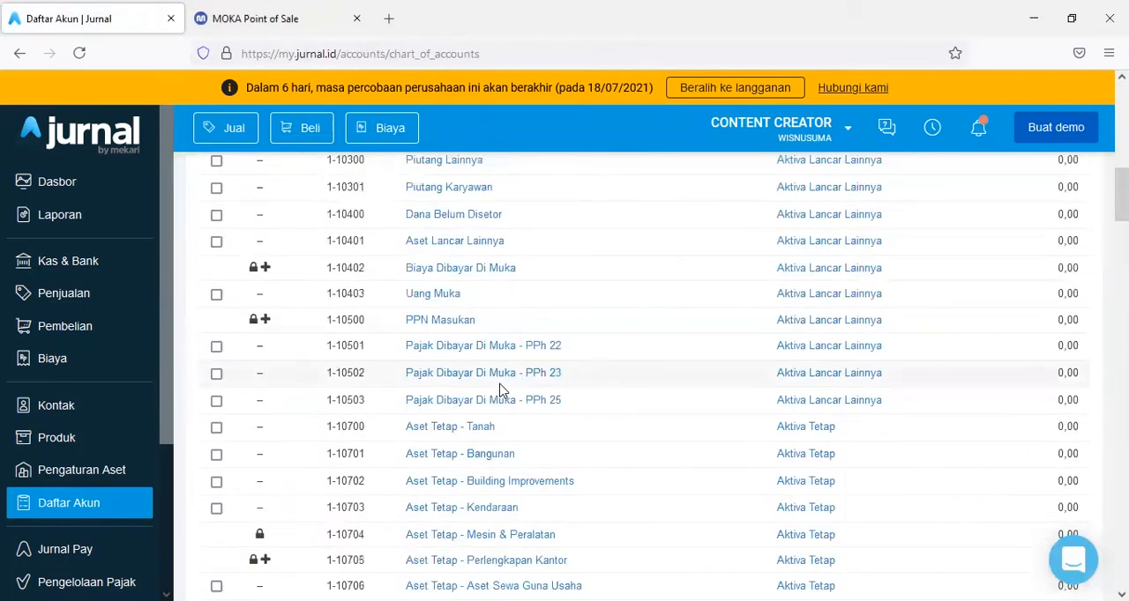
{"action": "scroll", "coordinate": [501, 391], "scroll_direction": "down", "scroll_amount": 4}
{"action": "scroll", "coordinate": [501, 390], "scroll_direction": "down", "scroll_amount": 4}
{"action": "scroll", "coordinate": [501, 391], "scroll_direction": "down", "scroll_amount": 10}
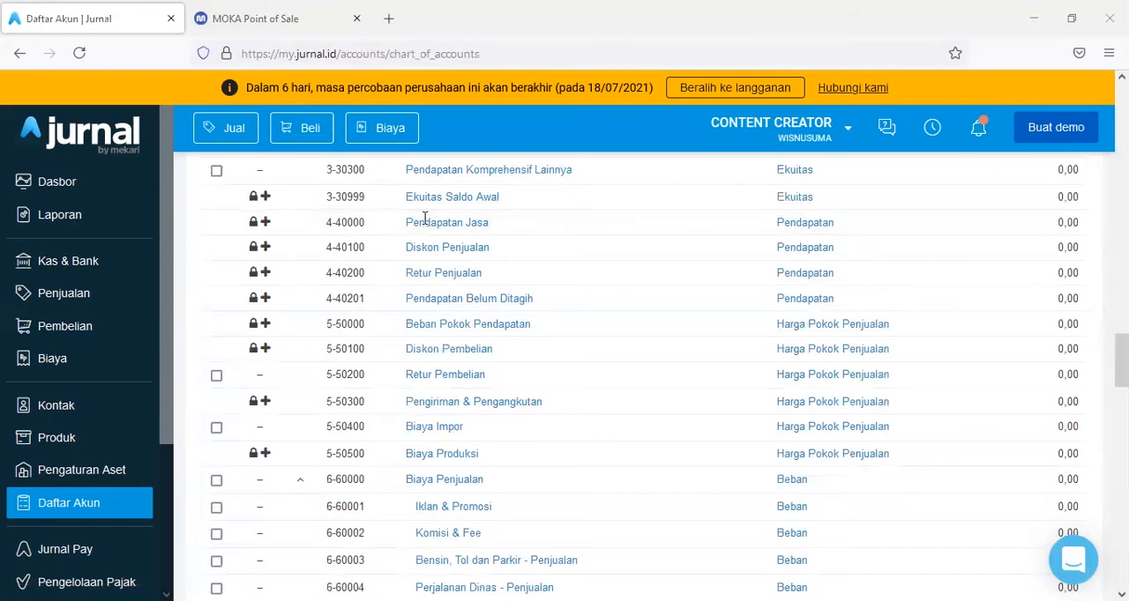
{"action": "scroll", "coordinate": [75, 449], "scroll_direction": "down", "scroll_amount": 2}
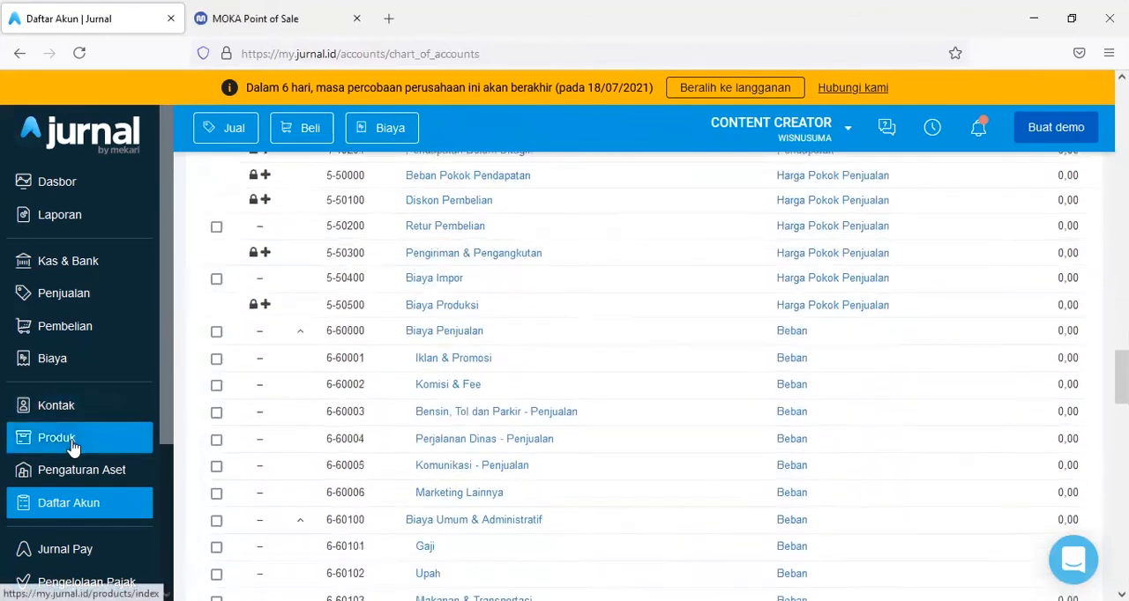
- Create a new tag named OUTLET KEMANG in the Tag list under Daftar Lainnya
{"action": "scroll", "coordinate": [70, 456], "scroll_direction": "down", "scroll_amount": 3}
{"action": "left_click", "coordinate": [101, 453]}
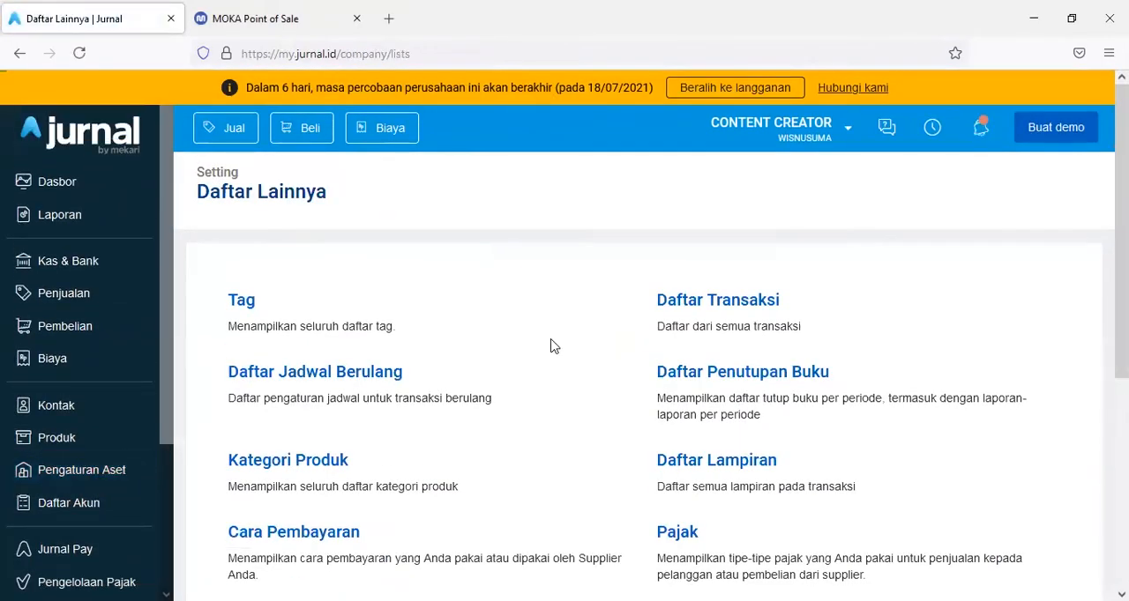
{"action": "scroll", "coordinate": [558, 348], "scroll_direction": "down", "scroll_amount": 1}
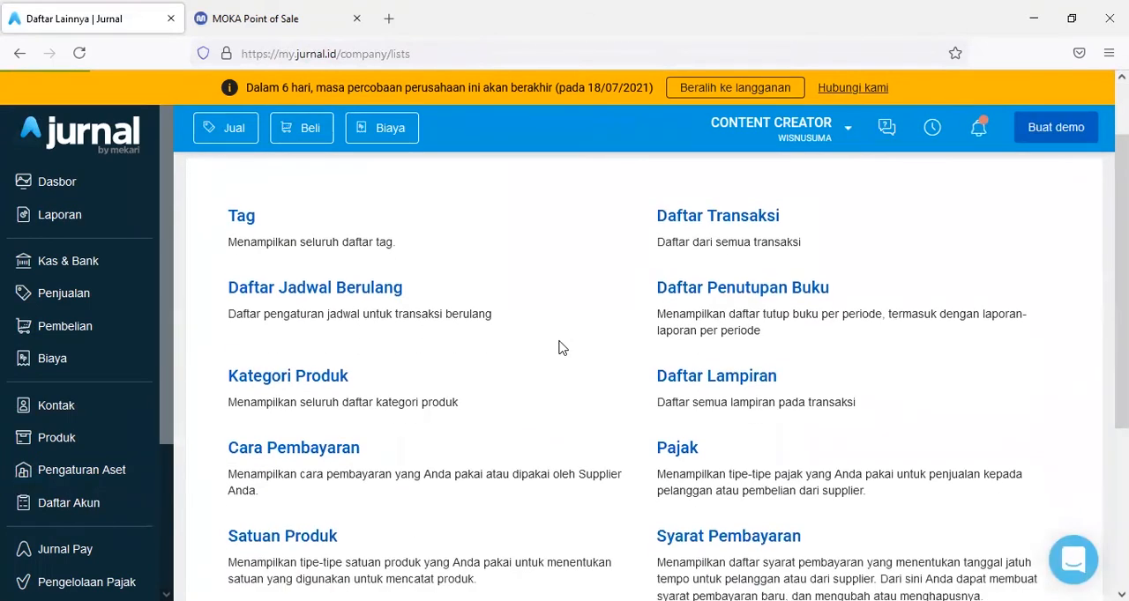
{"action": "scroll", "coordinate": [558, 348], "scroll_direction": "up", "scroll_amount": 1}
{"action": "left_click", "coordinate": [251, 306]}
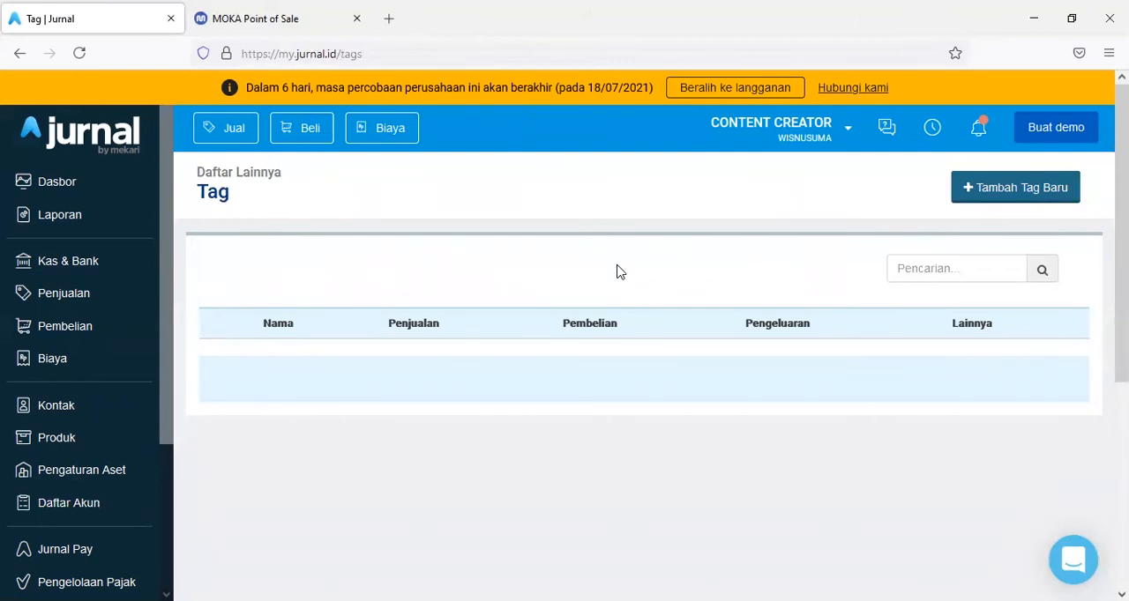
{"action": "left_click", "coordinate": [993, 205]}
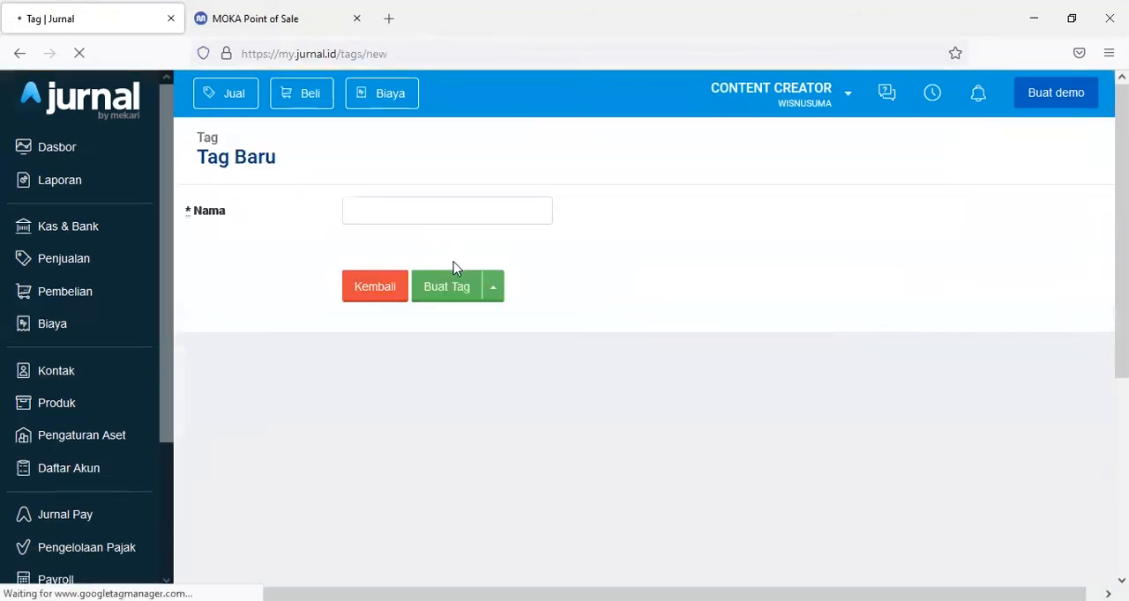
{"action": "left_click", "coordinate": [399, 252]}
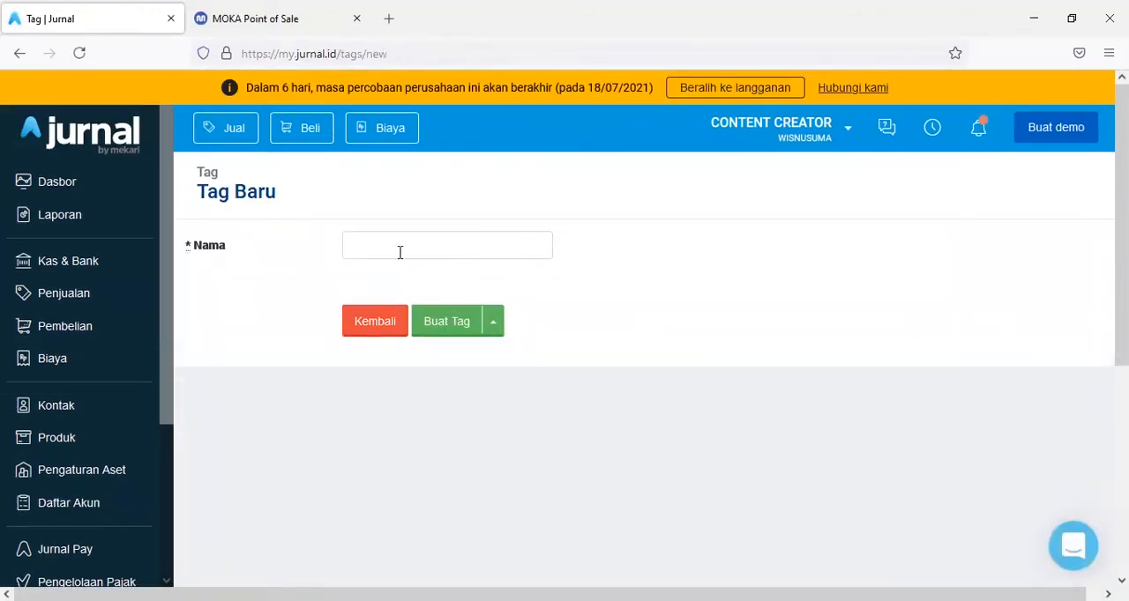
{"action": "type", "text": "OUTLET KEMANG"}
{"action": "left_click", "coordinate": [447, 323]}
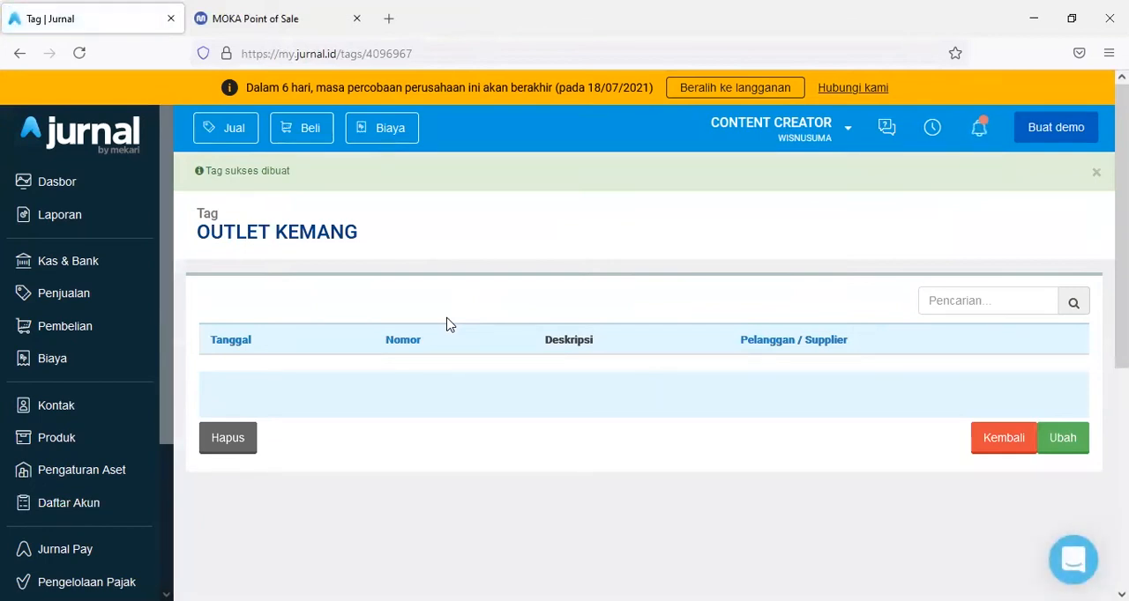
- Return to Daftar Lainnya and look over the available lists
{"action": "scroll", "coordinate": [14, 428], "scroll_direction": "down", "scroll_amount": 1}
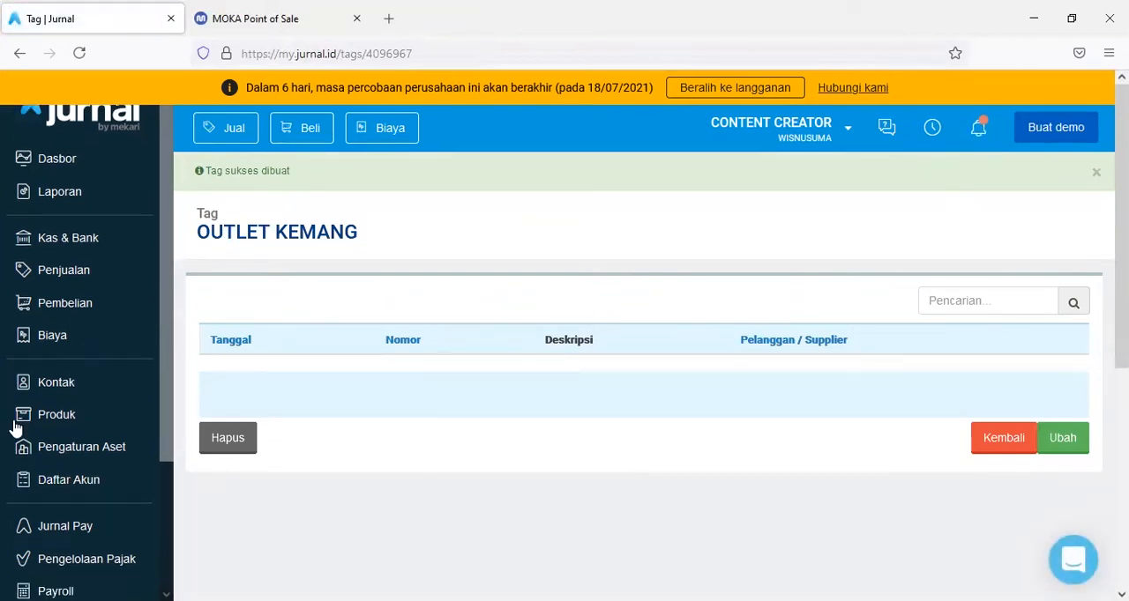
{"action": "scroll", "coordinate": [14, 427], "scroll_direction": "down", "scroll_amount": 3}
{"action": "left_click", "coordinate": [80, 452]}
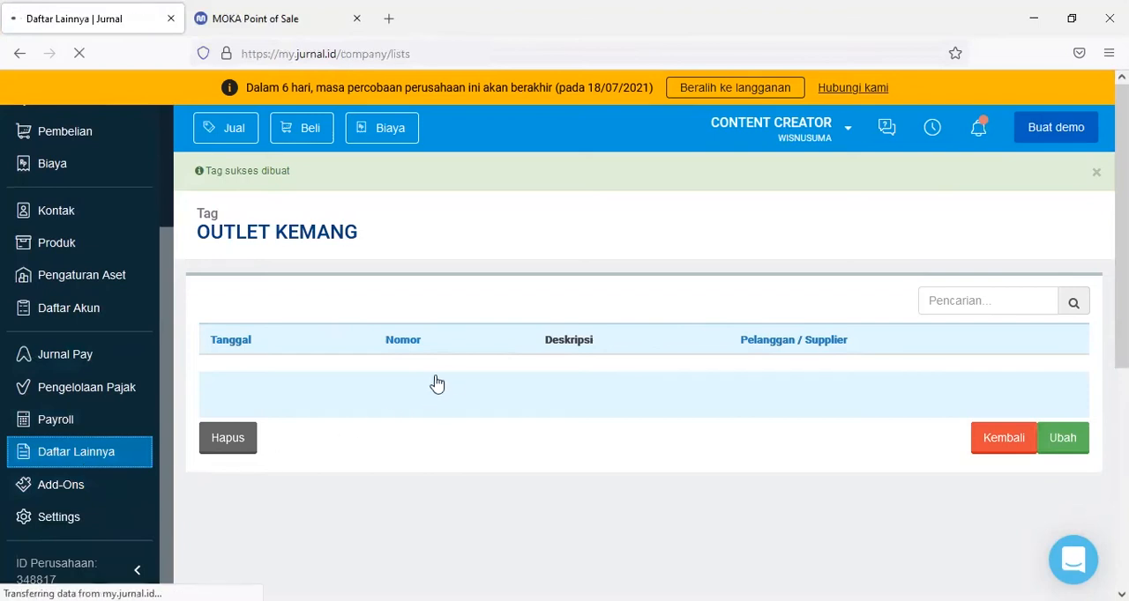
{"action": "scroll", "coordinate": [454, 380], "scroll_direction": "down", "scroll_amount": 4}
{"action": "scroll", "coordinate": [478, 386], "scroll_direction": "up", "scroll_amount": 3}
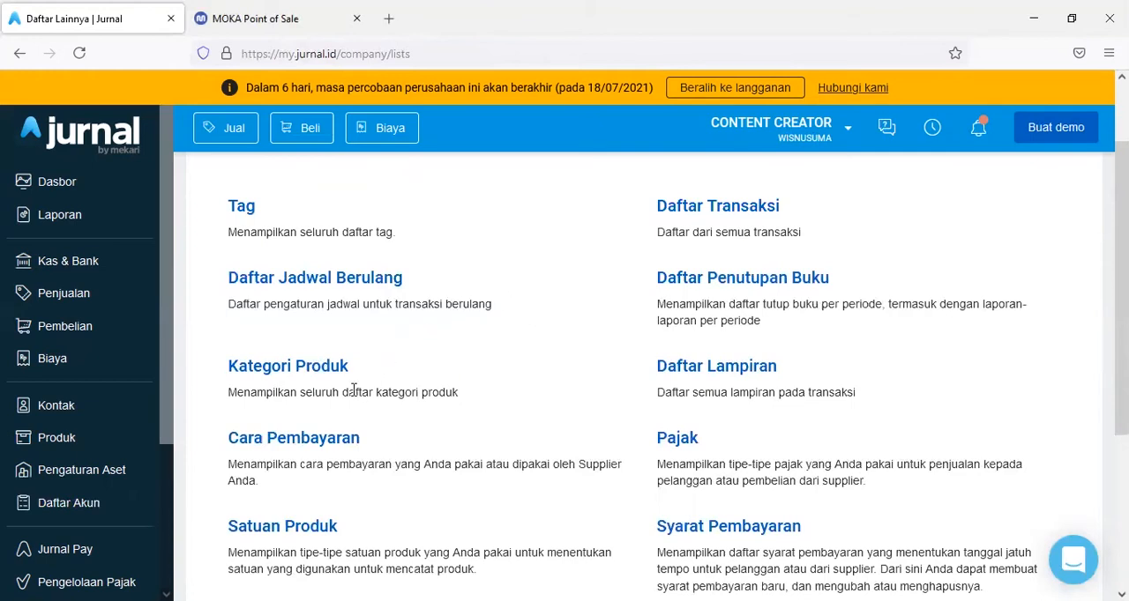
- Create a new warehouse (Gudang) named OUTLET KEMANG from the Produk page
{"action": "left_click", "coordinate": [62, 441]}
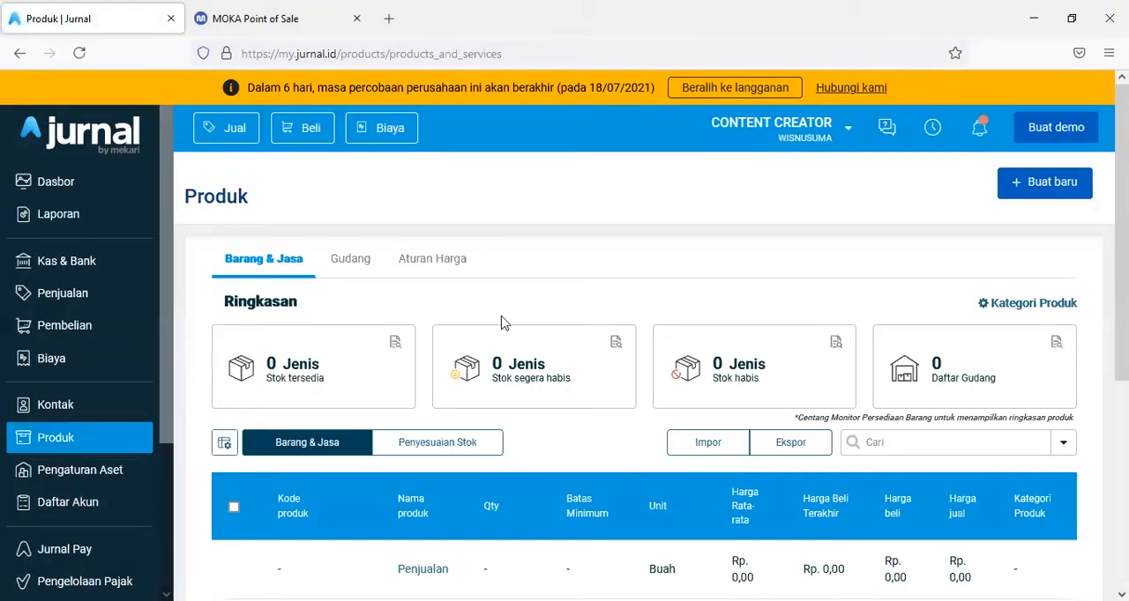
{"action": "left_click", "coordinate": [1059, 191]}
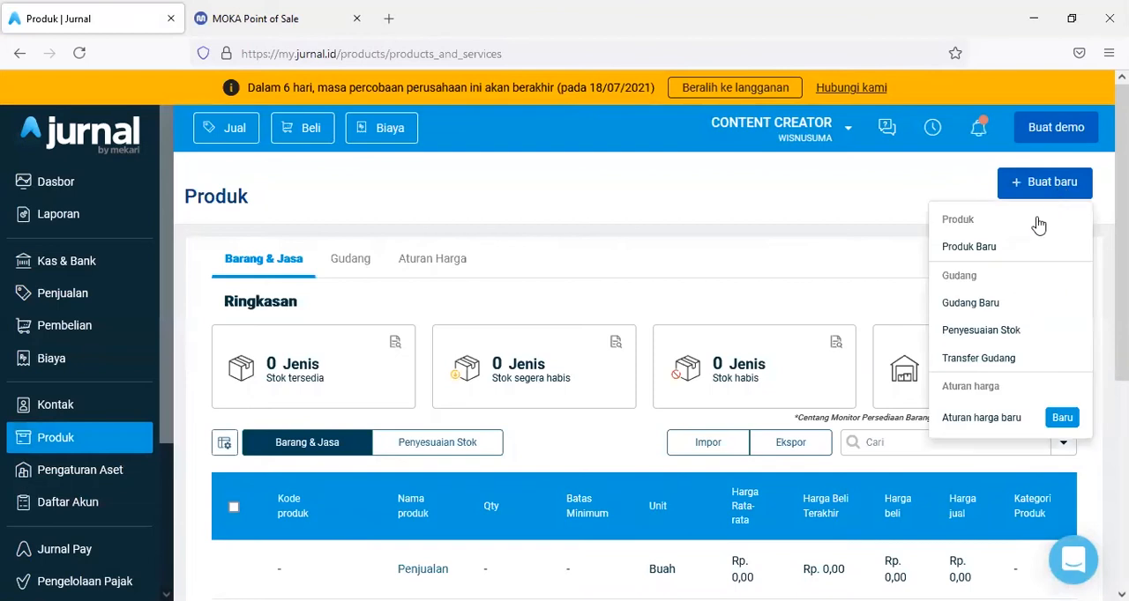
{"action": "left_click", "coordinate": [972, 304]}
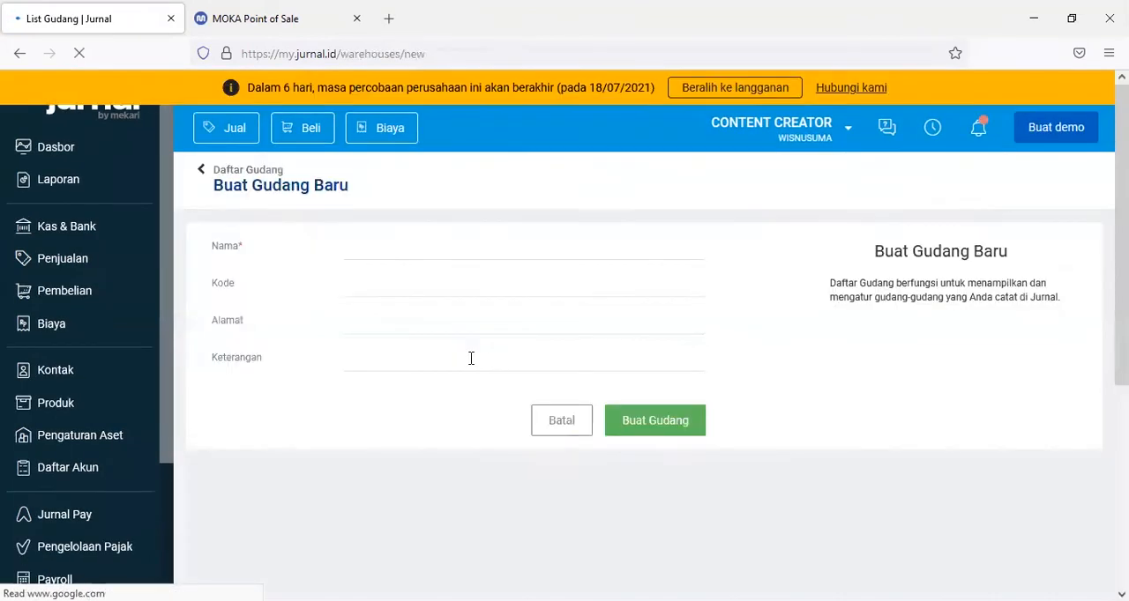
{"action": "left_click", "coordinate": [384, 250]}
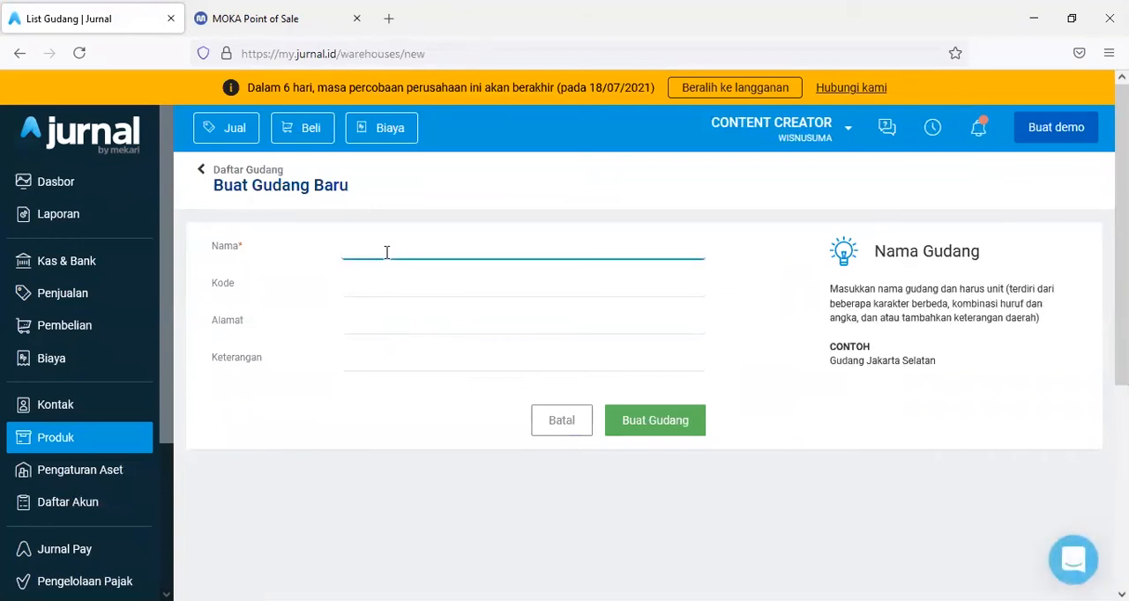
{"action": "type", "text": "OUTLET KEMANG"}
{"action": "left_click", "coordinate": [650, 421]}
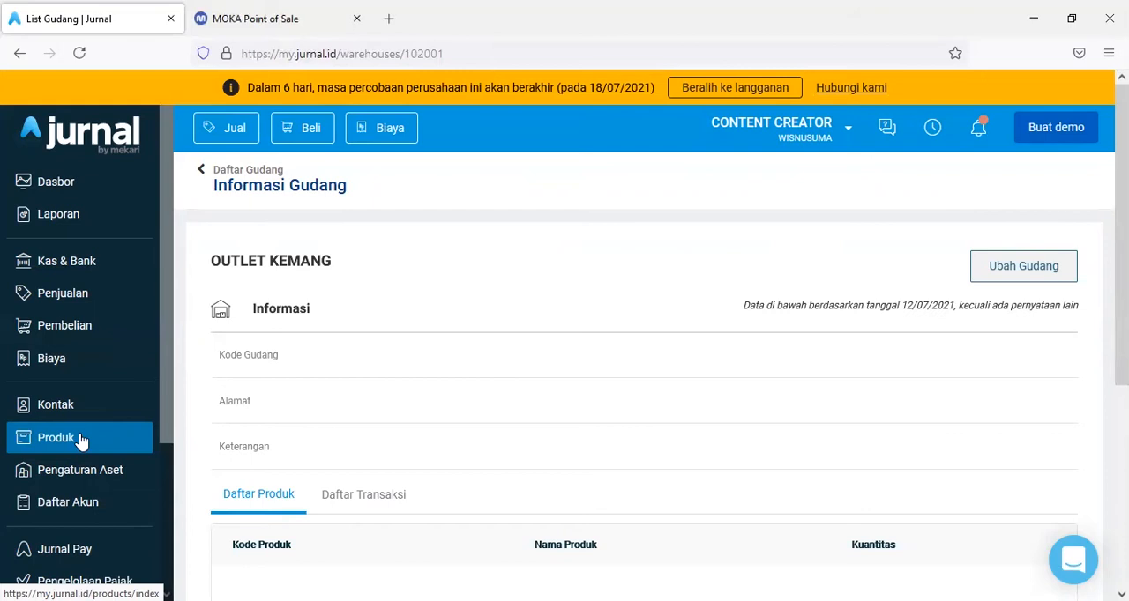
- Visit the Jurnal App Store from Add-Ons and search it for MOKA
{"action": "left_click", "coordinate": [80, 439]}
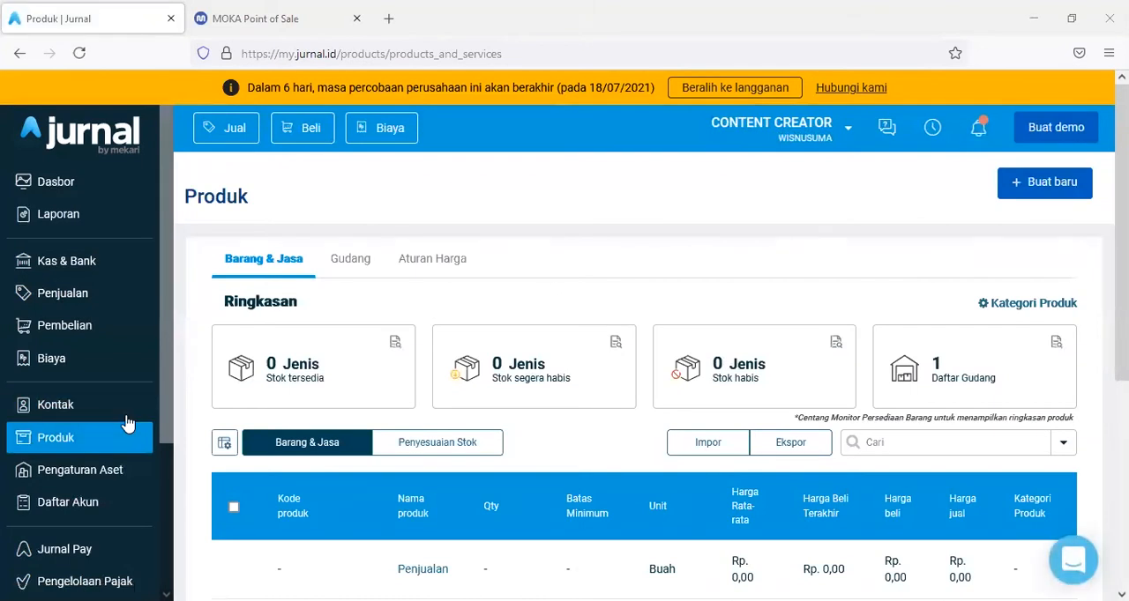
{"action": "scroll", "coordinate": [104, 396], "scroll_direction": "down", "scroll_amount": 3}
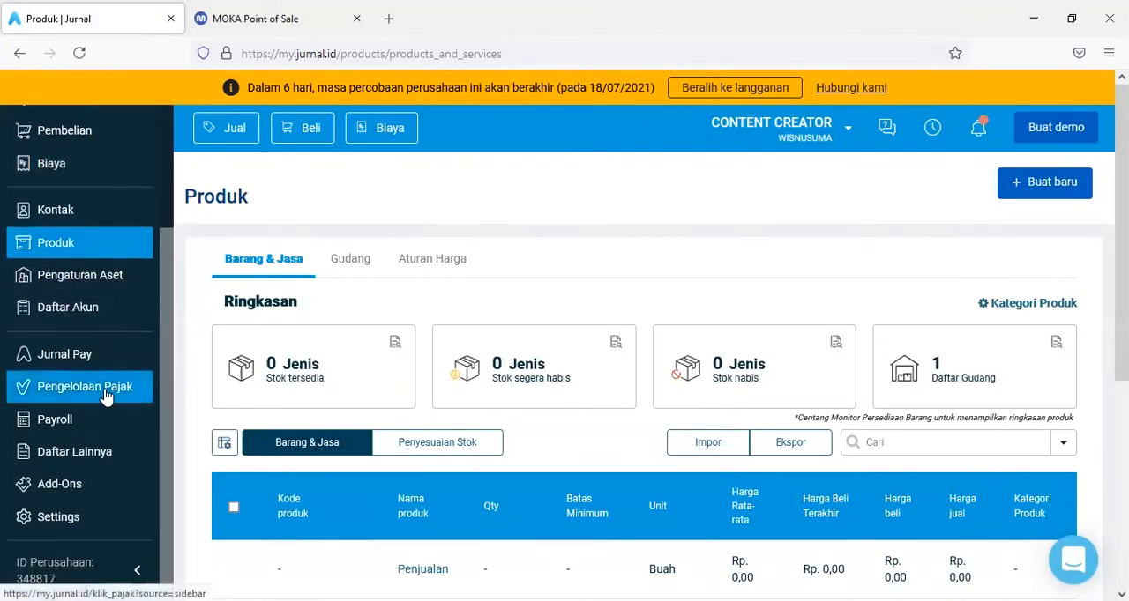
{"action": "left_click", "coordinate": [75, 487]}
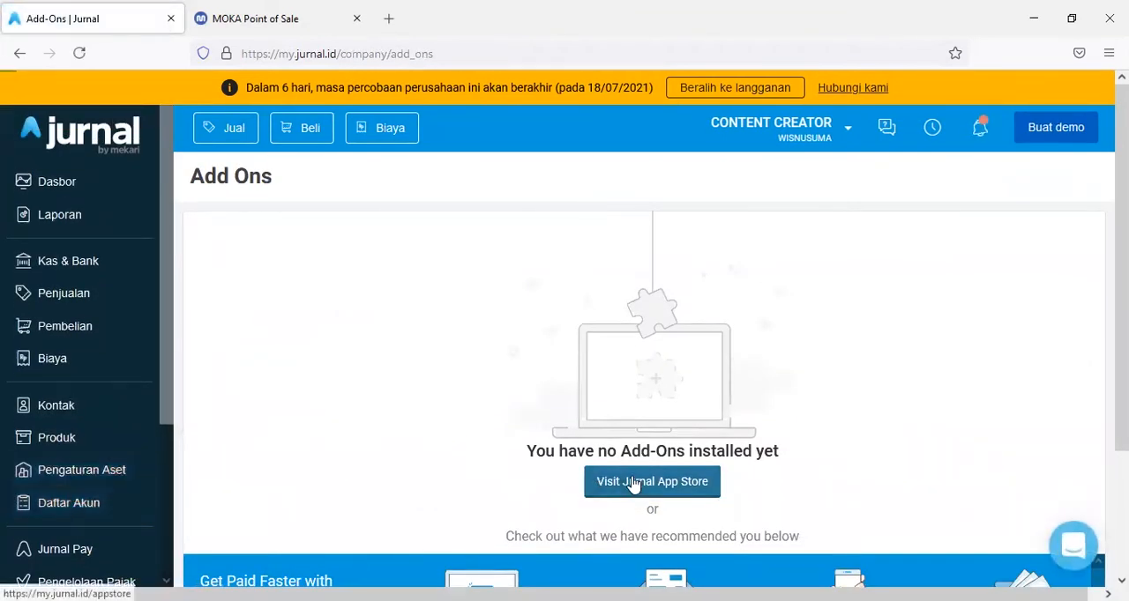
{"action": "left_click", "coordinate": [631, 487]}
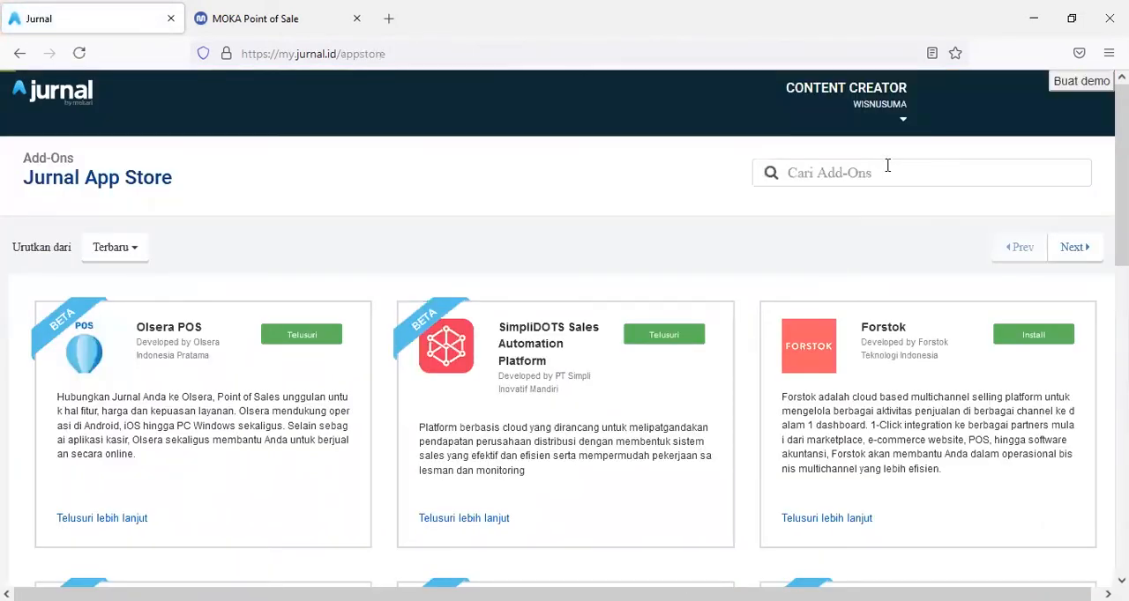
{"action": "type", "text": "MOKA"}
{"action": "key", "text": "Return"}
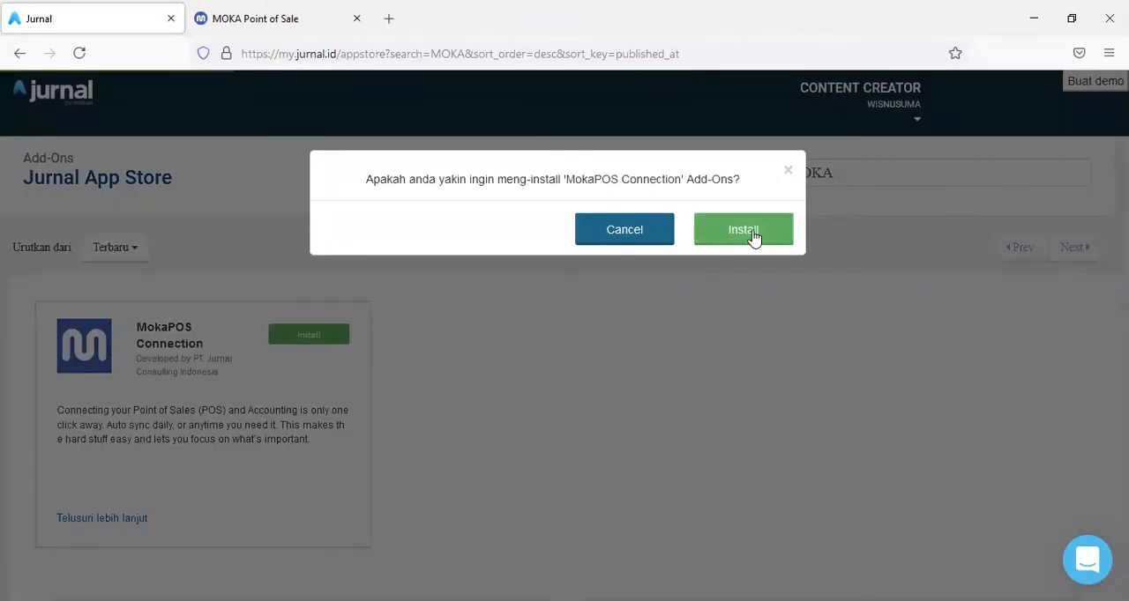
- Install the MokaPOS Connection add-on with its data access allowed, and open it from the installed add-ons
{"action": "left_click", "coordinate": [747, 231]}
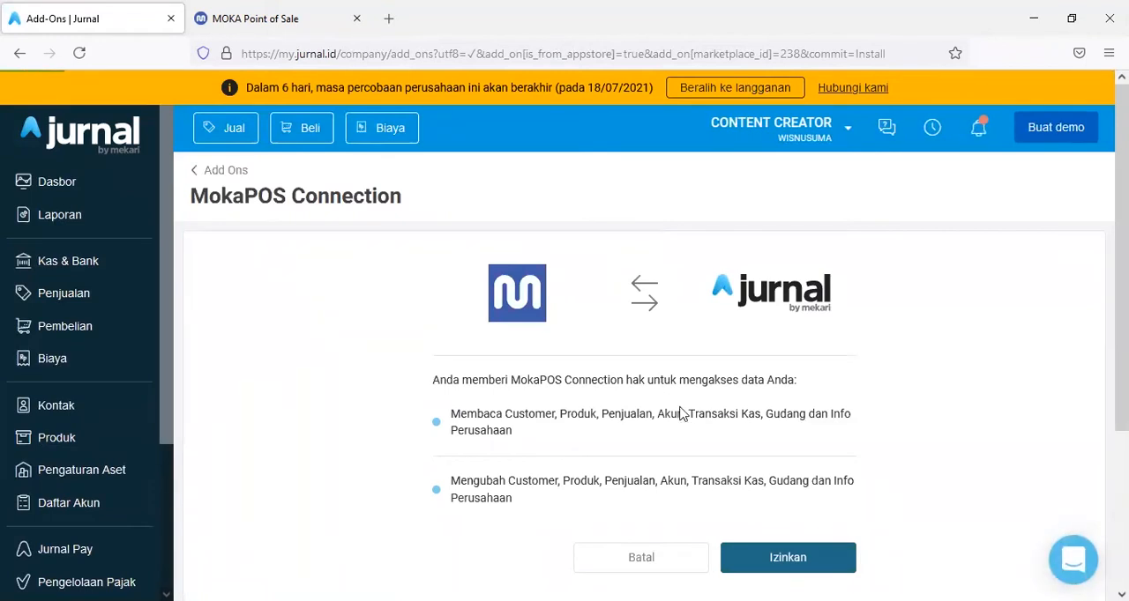
{"action": "left_click", "coordinate": [773, 565]}
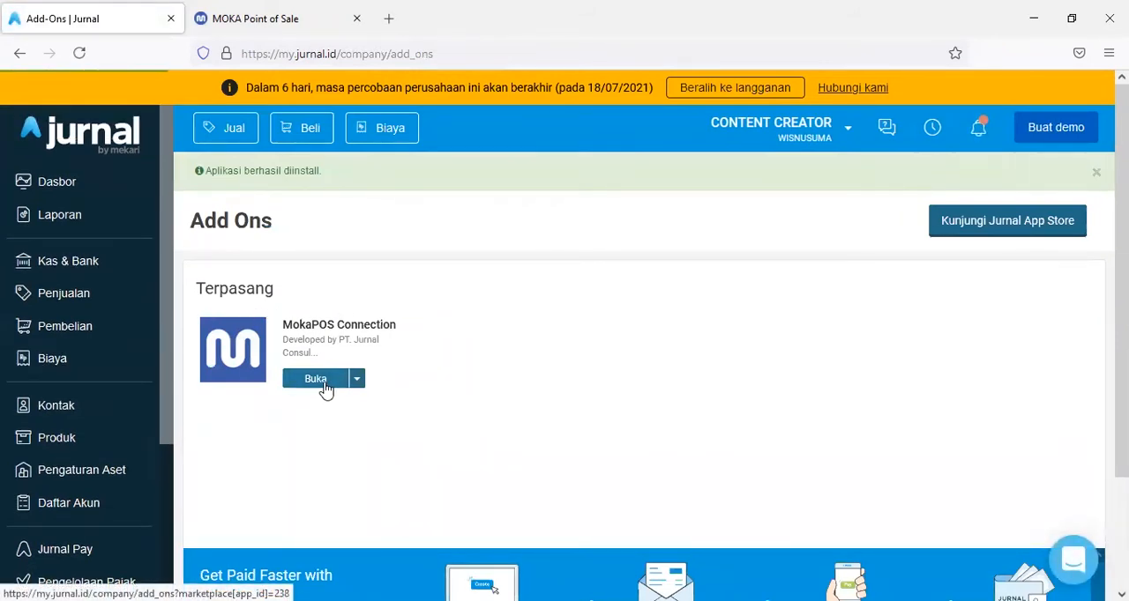
{"action": "left_click", "coordinate": [316, 379]}
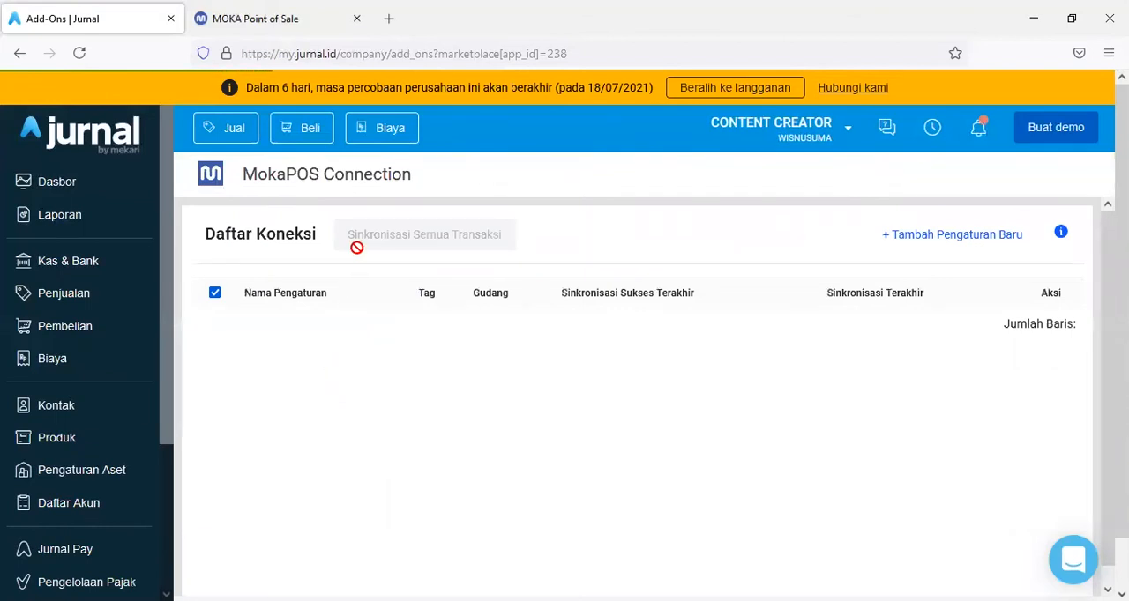
- Add a new connection setting in MokaPOS Connection and choose HATI KPOP 1 as its Moka outlet
{"action": "left_click", "coordinate": [919, 240]}
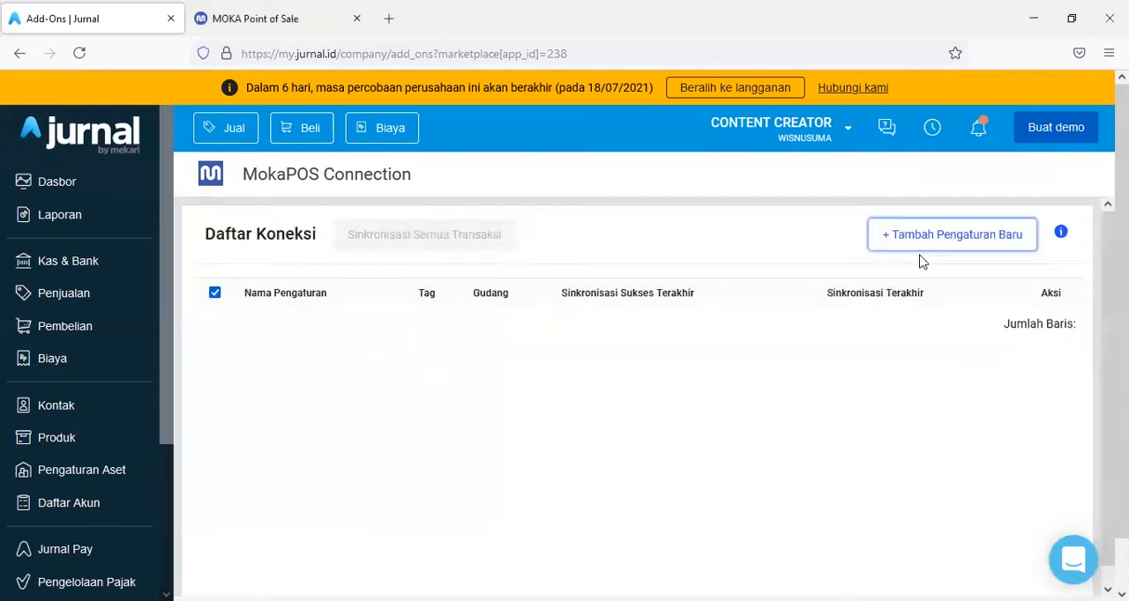
{"action": "left_click", "coordinate": [922, 254]}
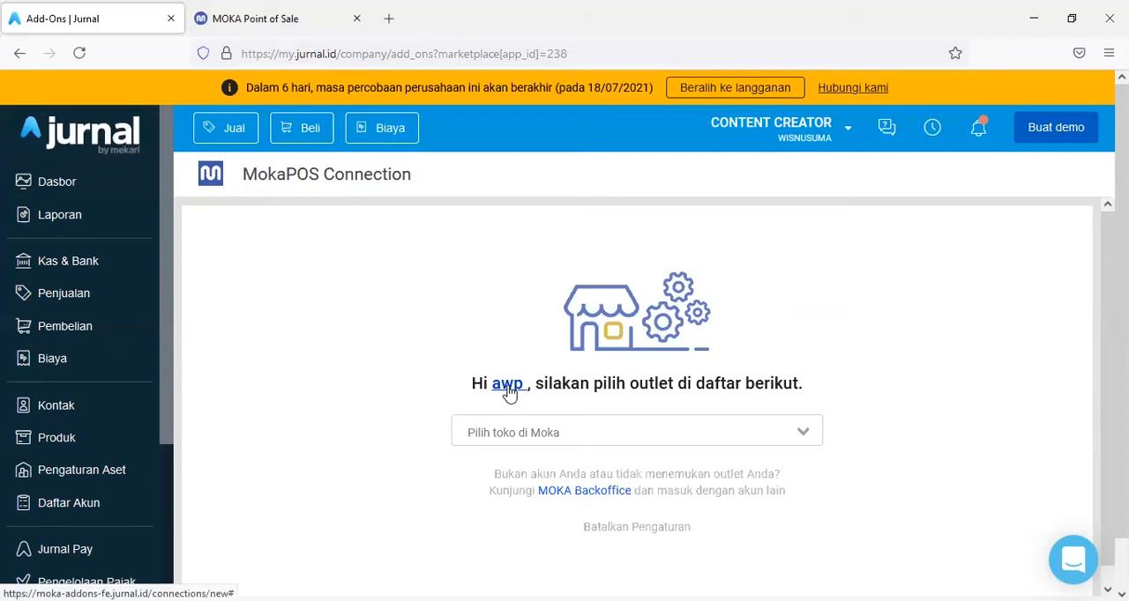
{"action": "left_click", "coordinate": [223, 10]}
{"action": "scroll", "coordinate": [97, 169], "scroll_direction": "up", "scroll_amount": 3}
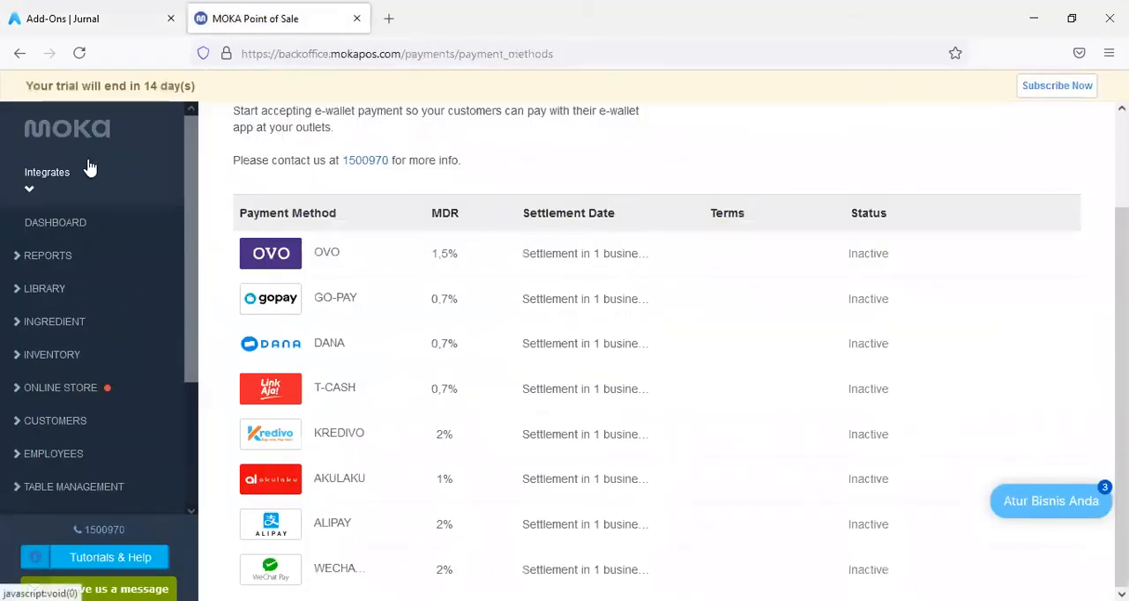
{"action": "left_click", "coordinate": [70, 132]}
{"action": "left_click", "coordinate": [79, 12]}
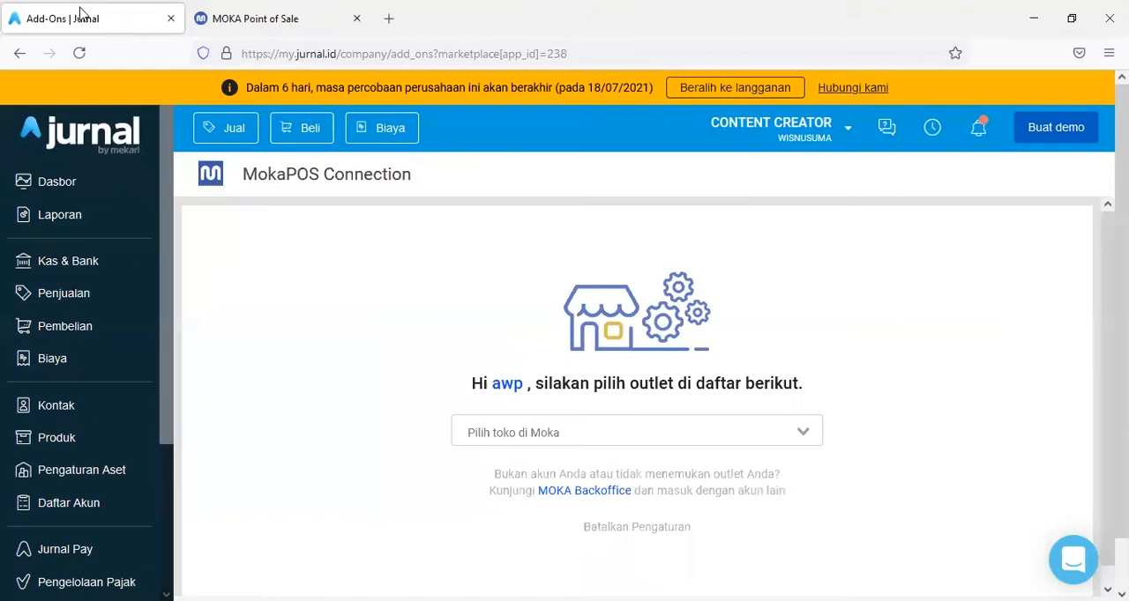
{"action": "left_click", "coordinate": [632, 433]}
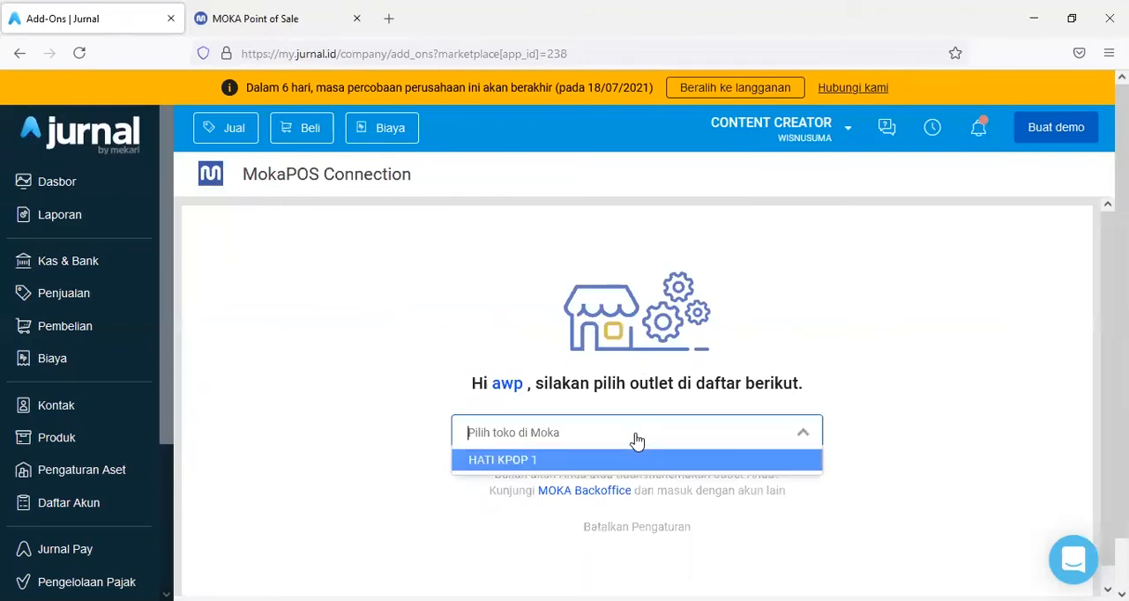
{"action": "left_click", "coordinate": [540, 467]}
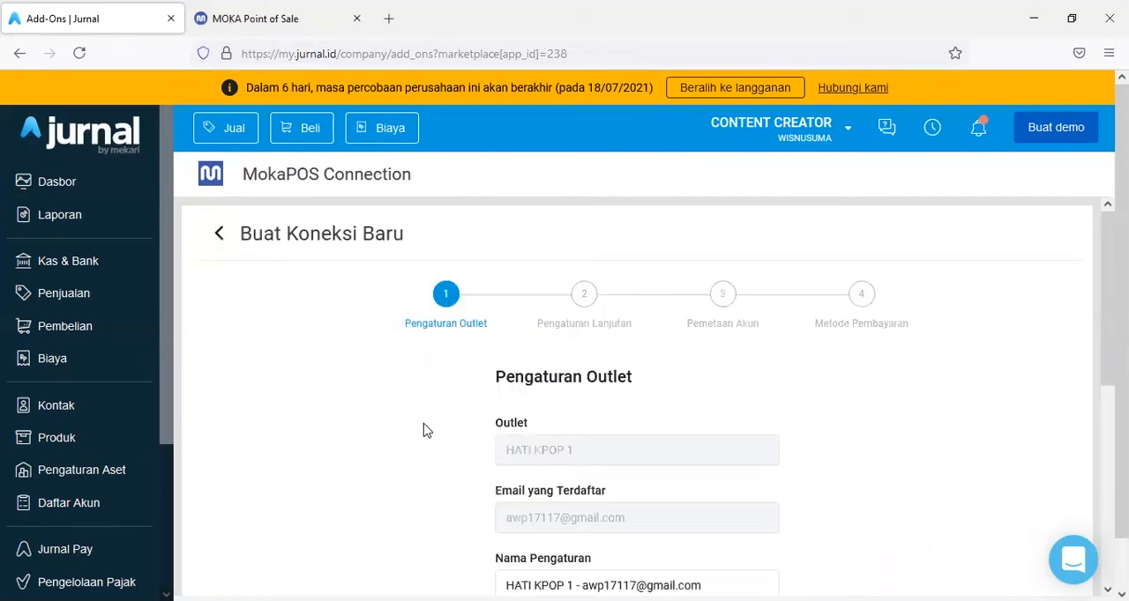
- Set the start date (Tanggal Awal) in the outlet settings to 13/06/2021
{"action": "scroll", "coordinate": [423, 430], "scroll_direction": "down", "scroll_amount": 2}
{"action": "scroll", "coordinate": [423, 430], "scroll_direction": "down", "scroll_amount": 1}
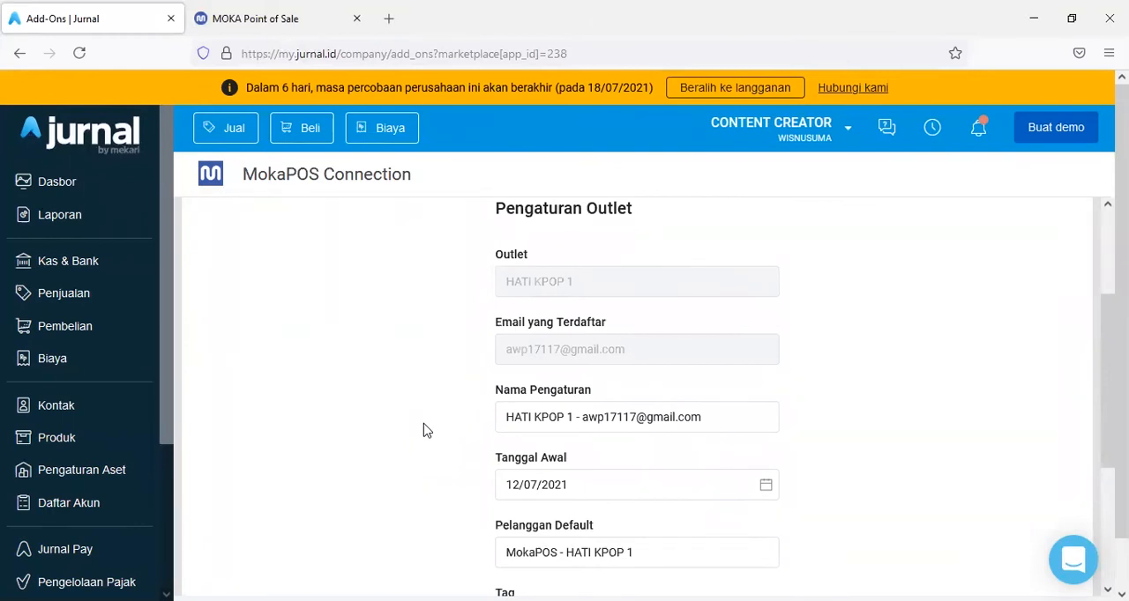
{"action": "scroll", "coordinate": [423, 431], "scroll_direction": "down", "scroll_amount": 1}
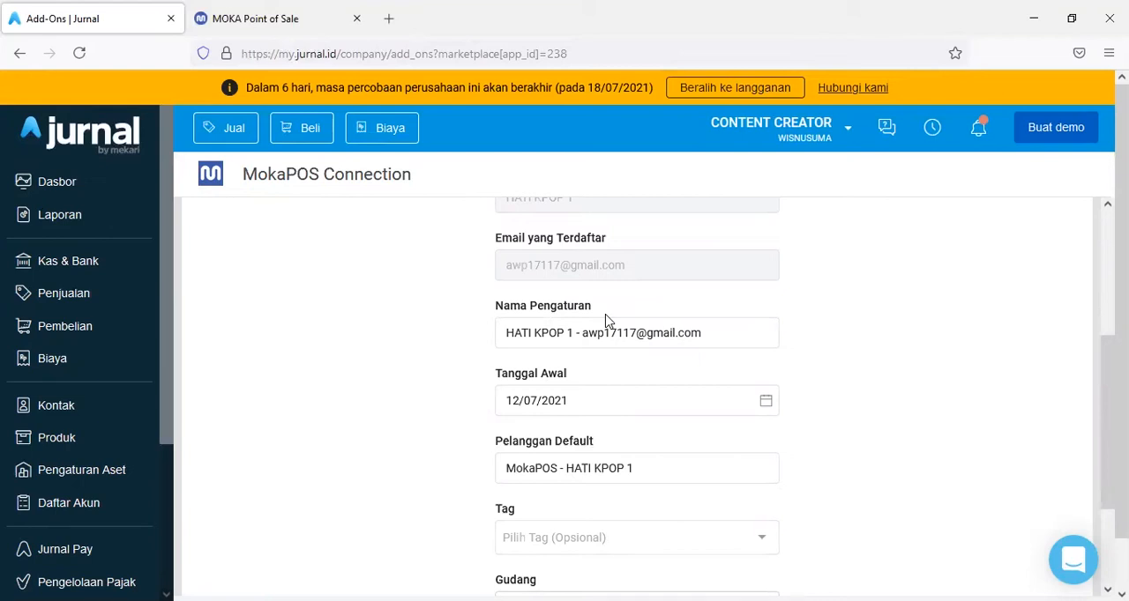
{"action": "scroll", "coordinate": [605, 320], "scroll_direction": "down", "scroll_amount": 3}
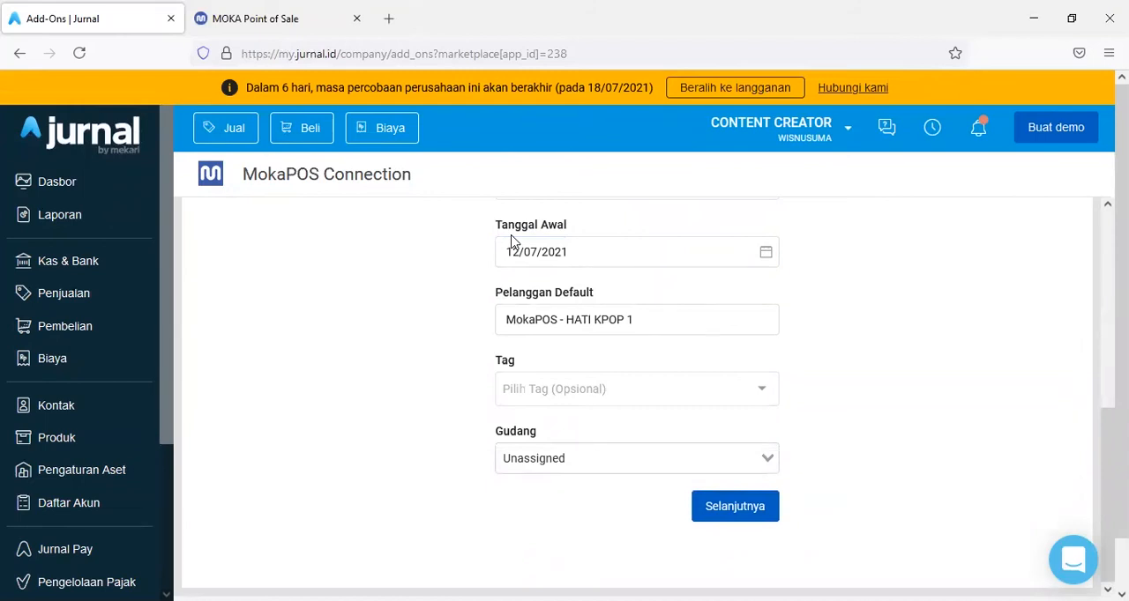
{"action": "left_click", "coordinate": [522, 251]}
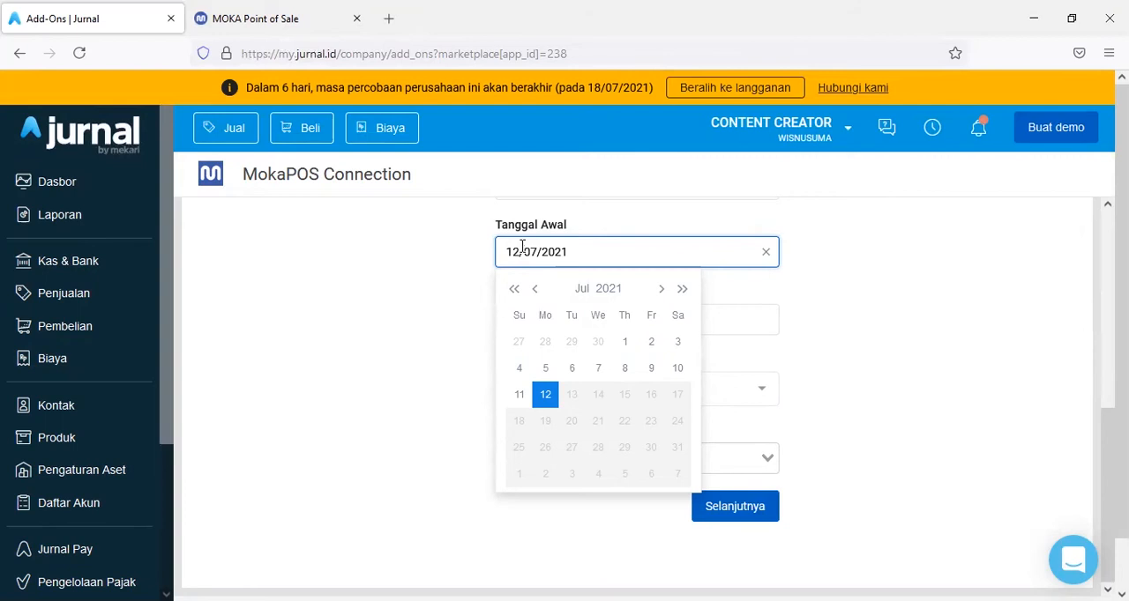
{"action": "left_click", "coordinate": [534, 293]}
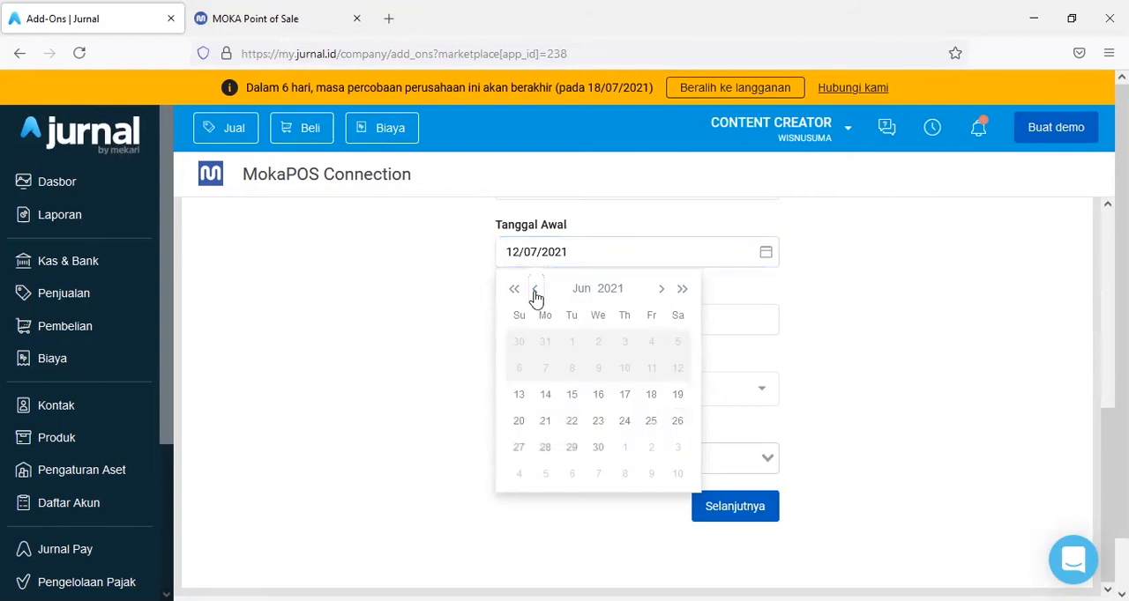
{"action": "left_click", "coordinate": [521, 402]}
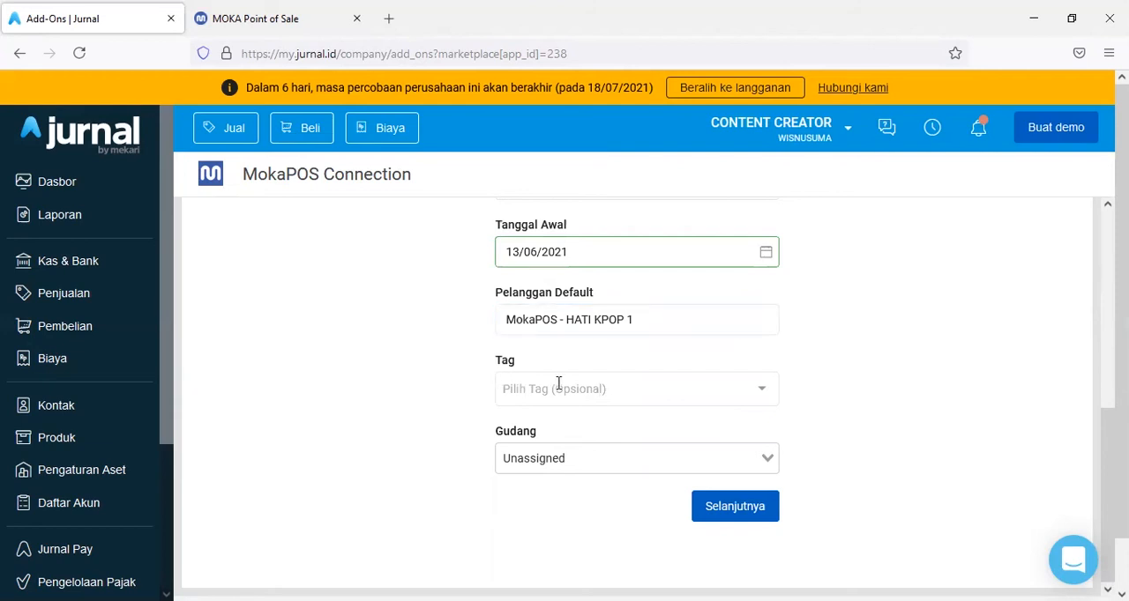
- Assign OUTLET KEMANG as both the Tag and the Gudang, and continue to Pengaturan Lanjutan
{"action": "left_click", "coordinate": [755, 403]}
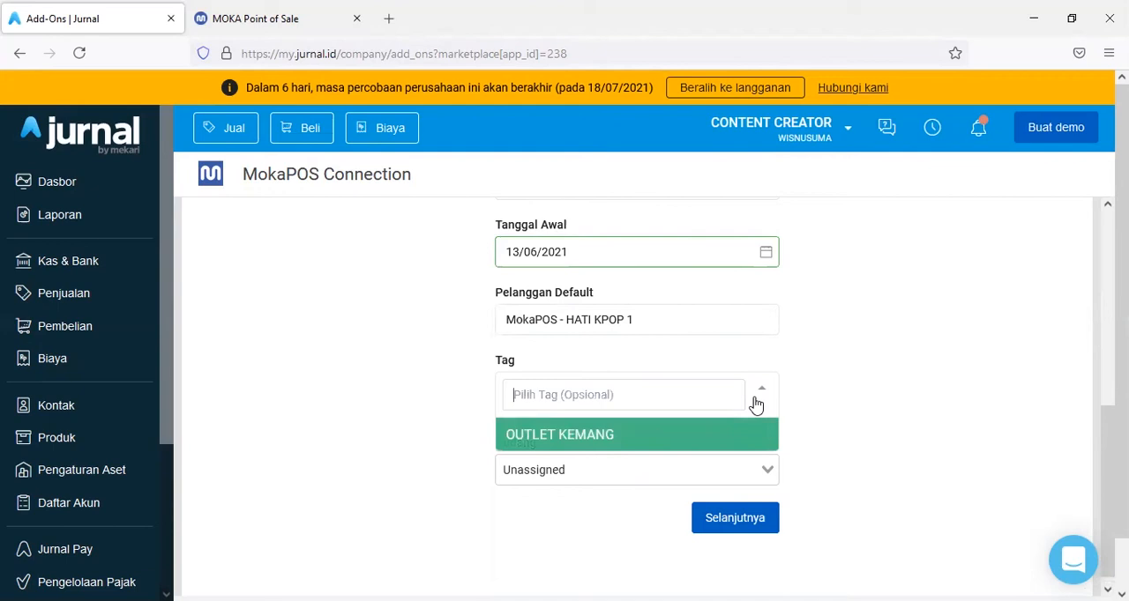
{"action": "left_click", "coordinate": [591, 435]}
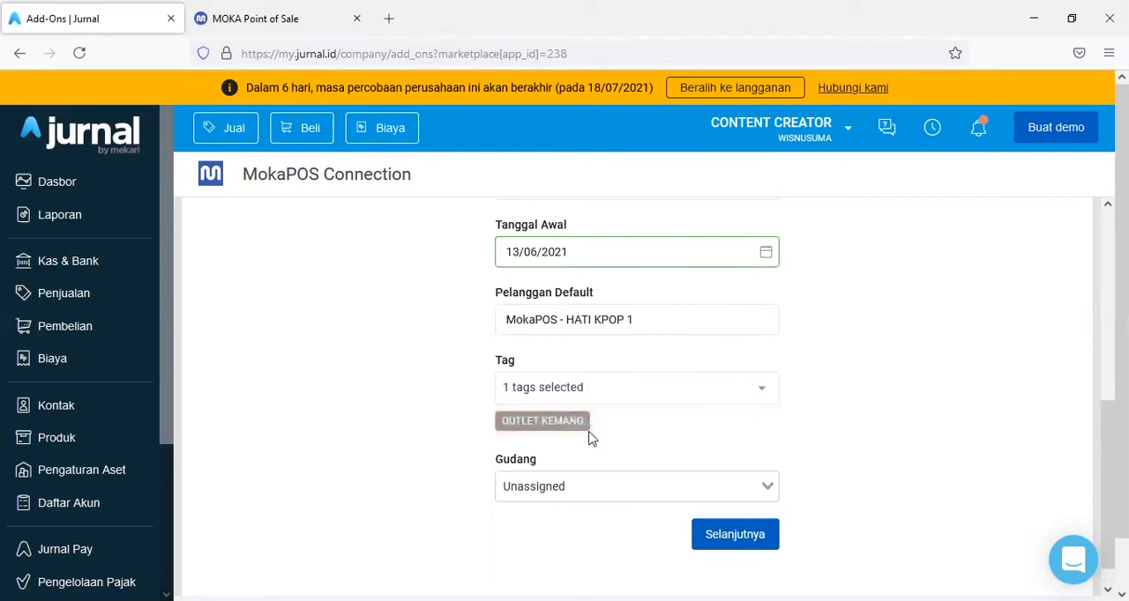
{"action": "scroll", "coordinate": [400, 459], "scroll_direction": "down", "scroll_amount": 2}
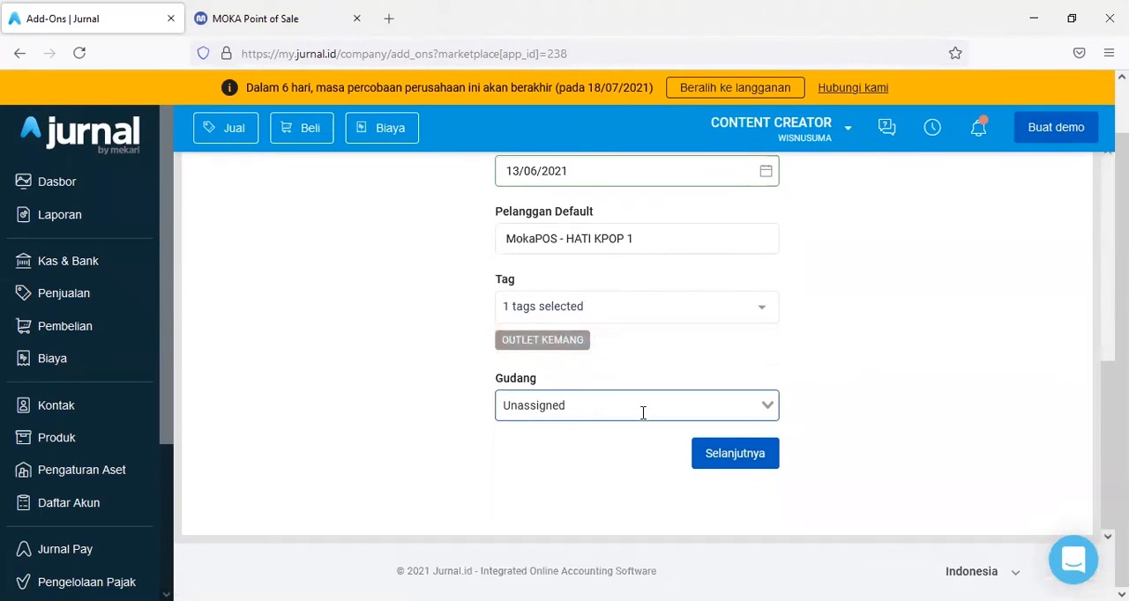
{"action": "left_click", "coordinate": [765, 409]}
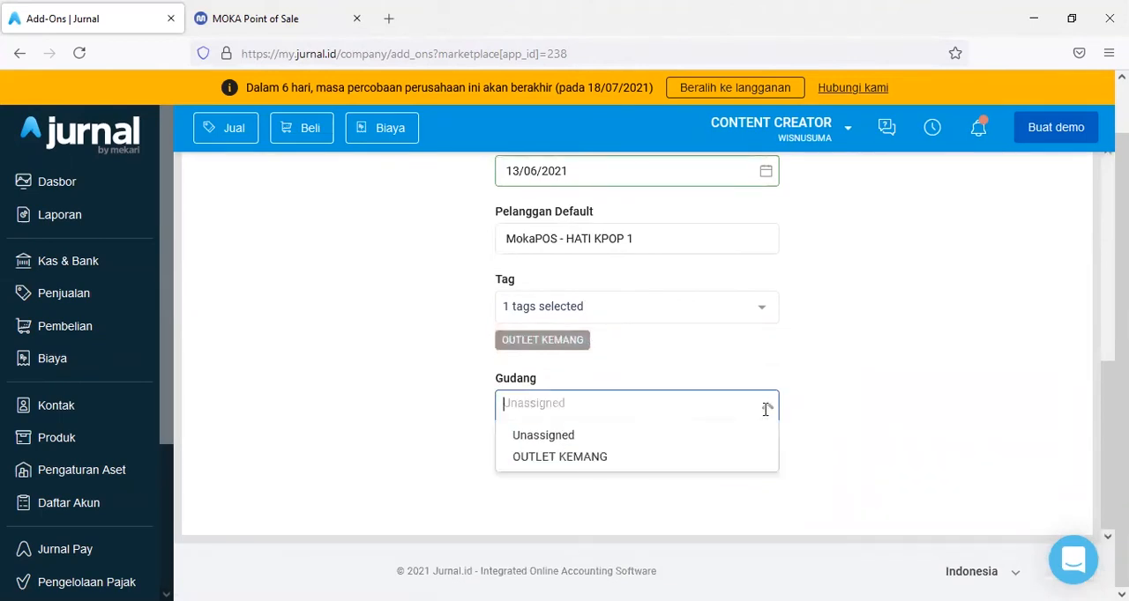
{"action": "left_click", "coordinate": [594, 466]}
{"action": "scroll", "coordinate": [385, 430], "scroll_direction": "up", "scroll_amount": 6}
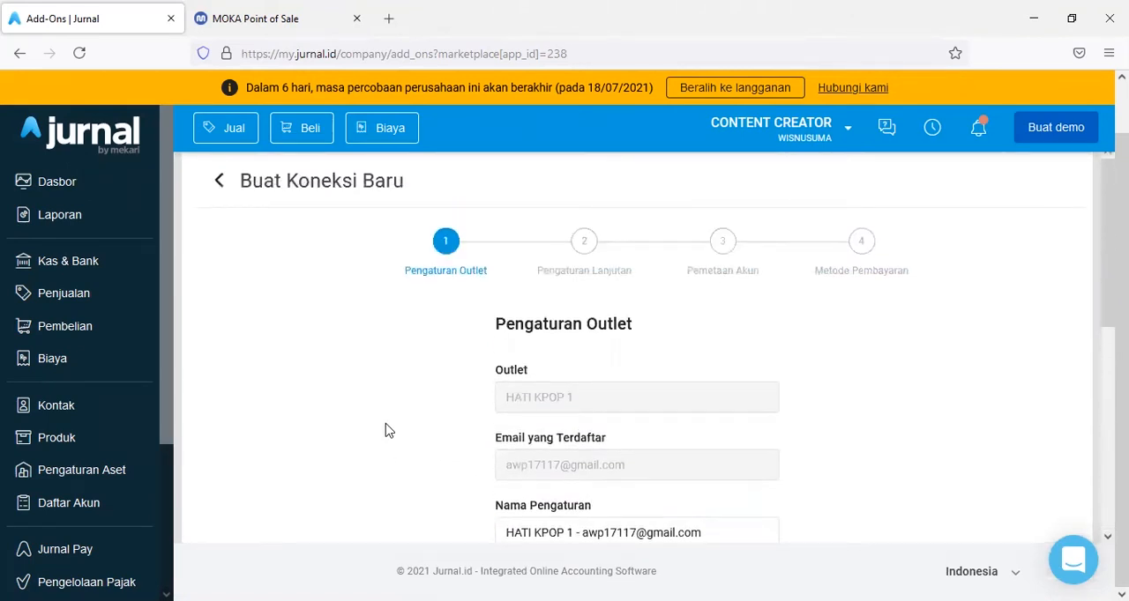
{"action": "scroll", "coordinate": [385, 431], "scroll_direction": "down", "scroll_amount": 5}
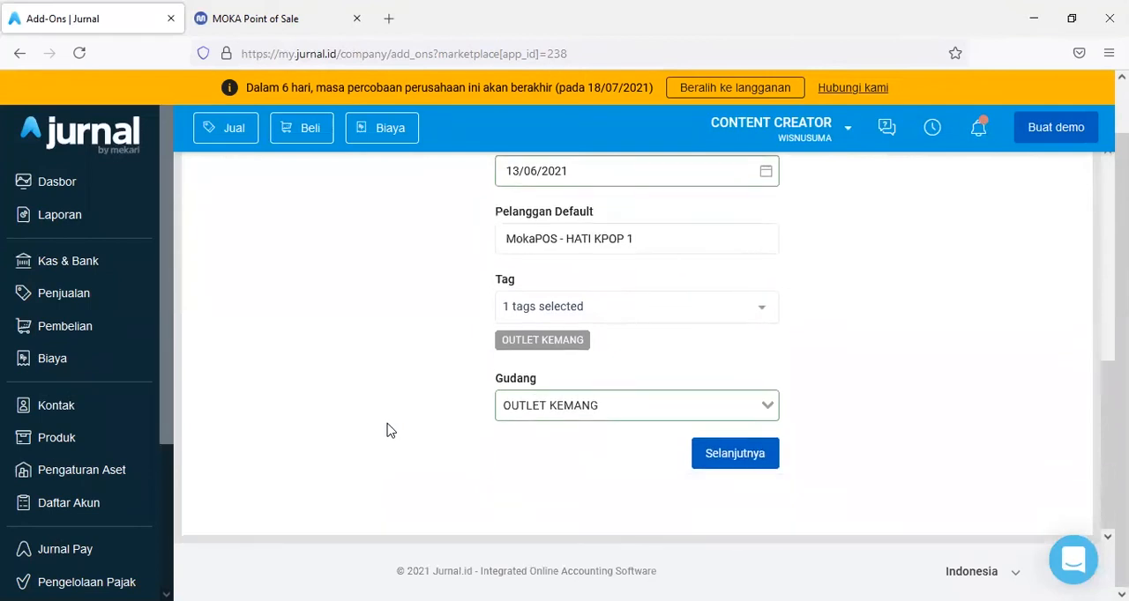
{"action": "left_click", "coordinate": [724, 468]}
- Review the inventory calculation methods offered for Monitor Persediaan Barang, and dismiss them without choosing one
{"action": "scroll", "coordinate": [845, 370], "scroll_direction": "up", "scroll_amount": 5}
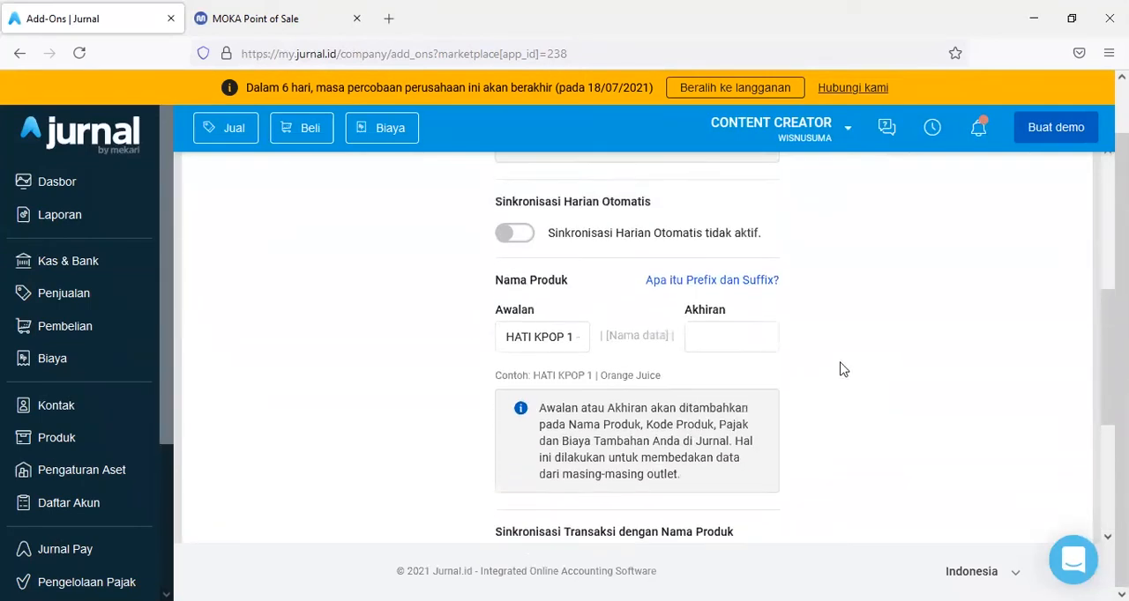
{"action": "scroll", "coordinate": [869, 372], "scroll_direction": "down", "scroll_amount": 2}
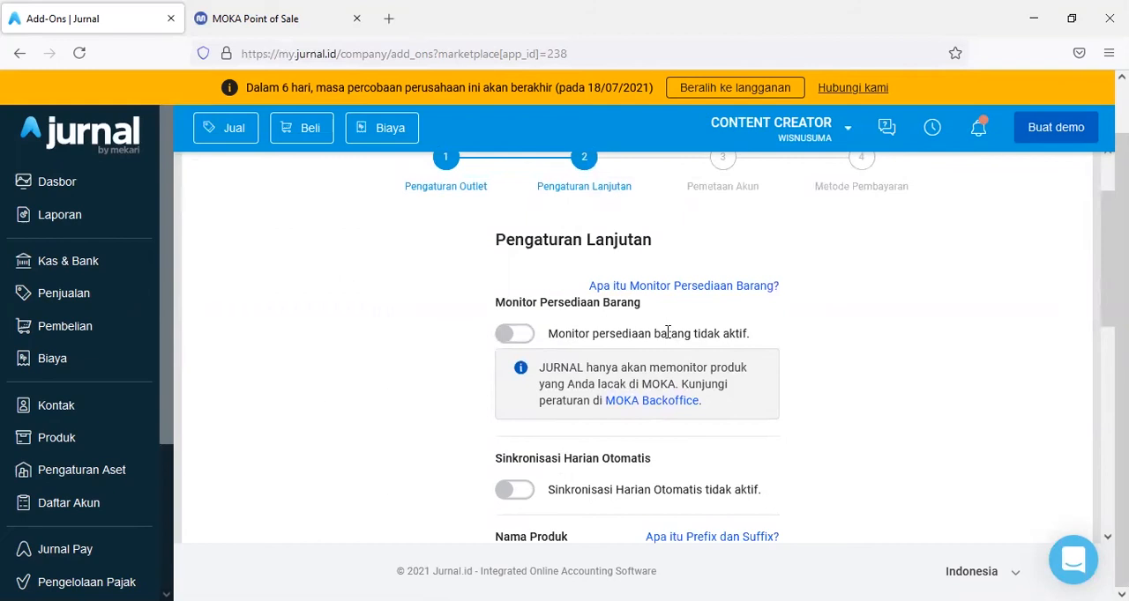
{"action": "left_click", "coordinate": [521, 338]}
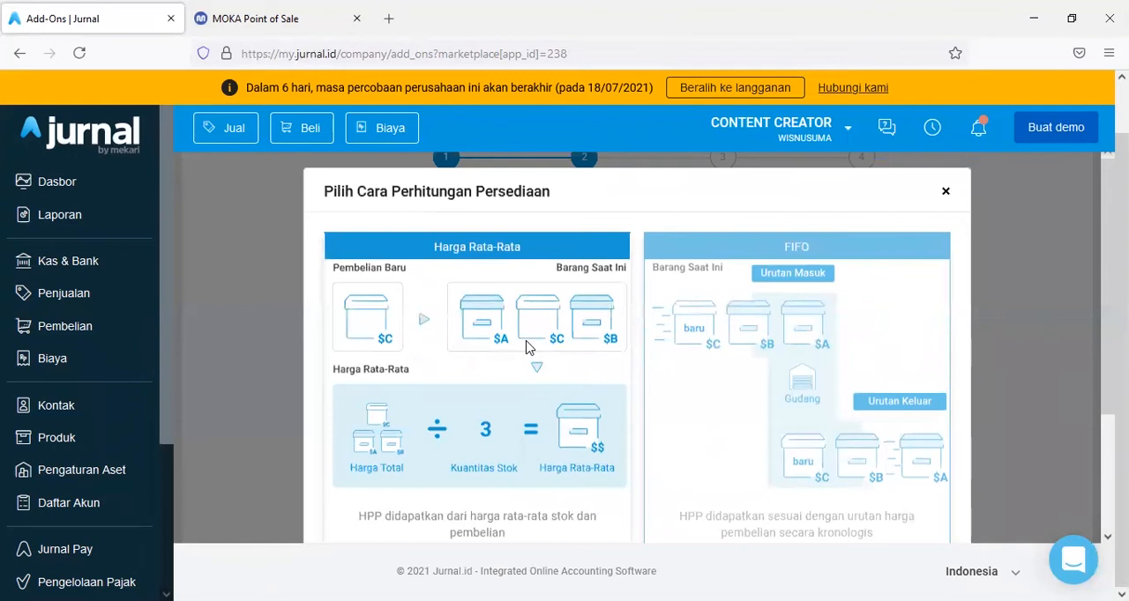
{"action": "scroll", "coordinate": [527, 345], "scroll_direction": "down", "scroll_amount": 2}
{"action": "scroll", "coordinate": [530, 349], "scroll_direction": "up", "scroll_amount": 1}
{"action": "scroll", "coordinate": [528, 347], "scroll_direction": "up", "scroll_amount": 1}
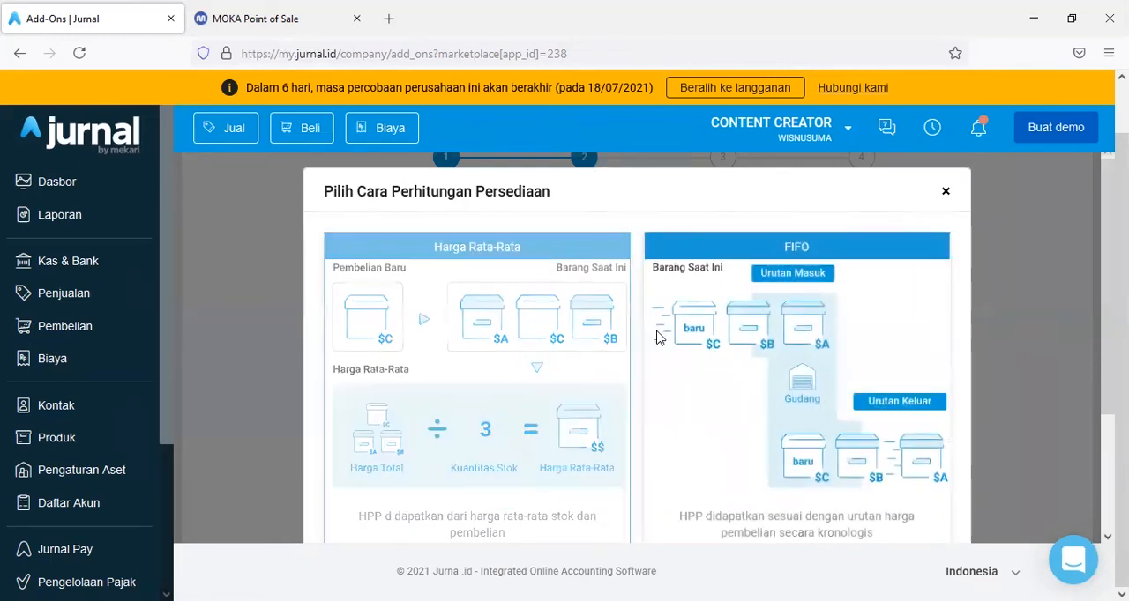
{"action": "left_click", "coordinate": [944, 192]}
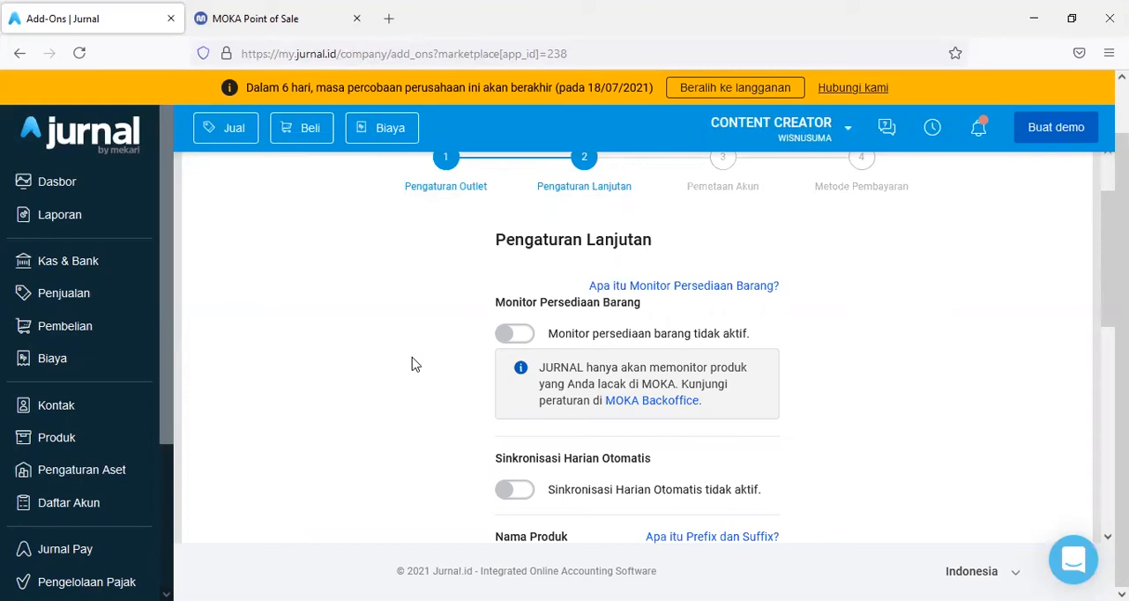
- Enable Sinkronisasi Harian Otomatis and set the daily synchronization time to 23:50
{"action": "scroll", "coordinate": [415, 364], "scroll_direction": "down", "scroll_amount": 2}
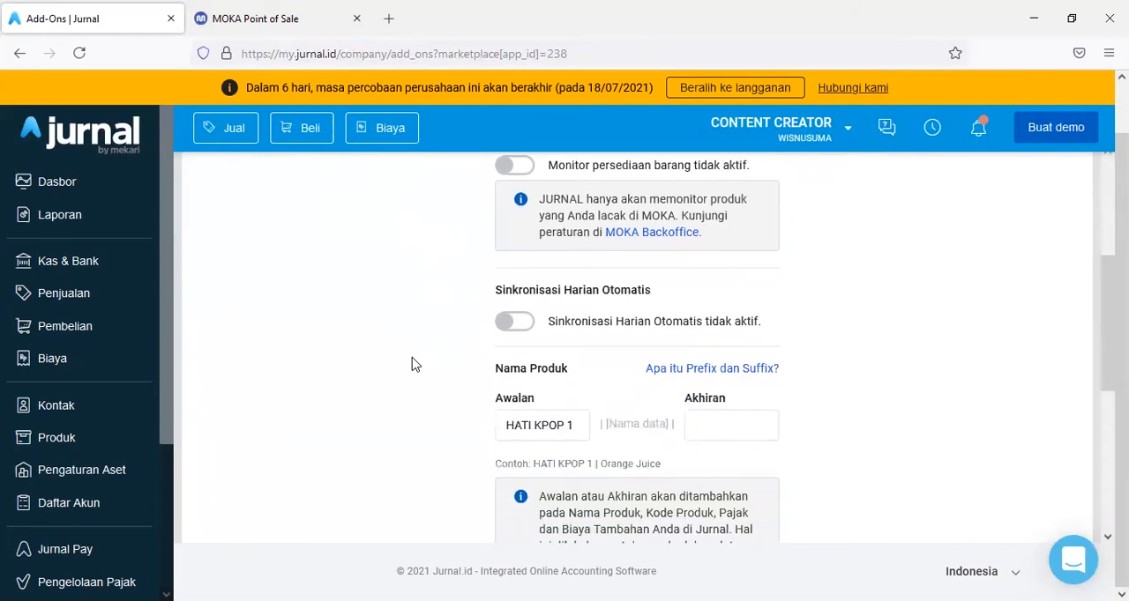
{"action": "left_click", "coordinate": [511, 328]}
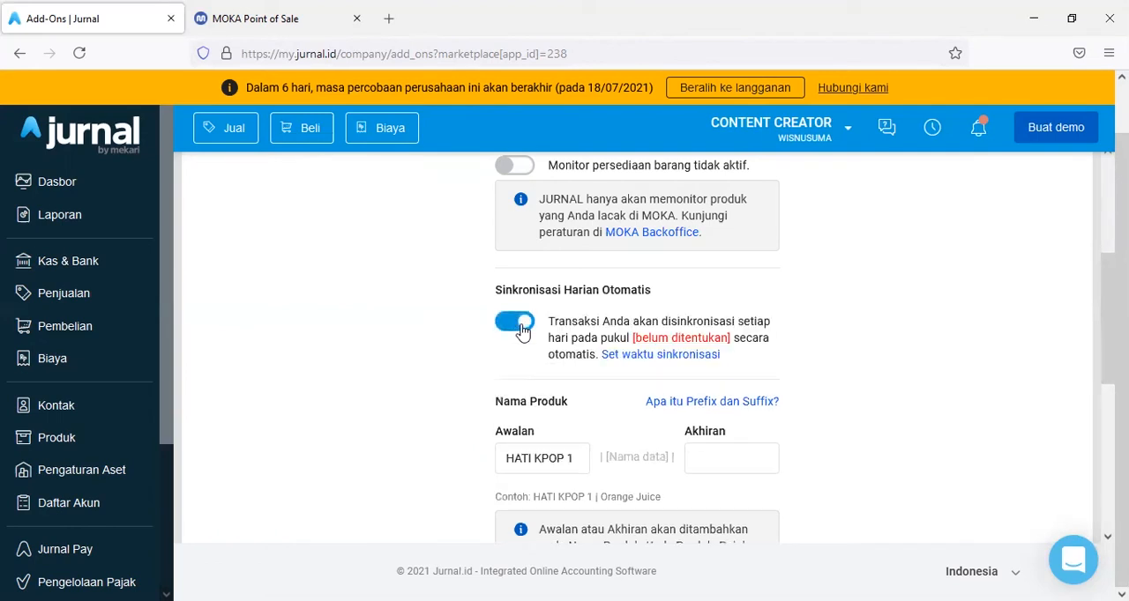
{"action": "left_click", "coordinate": [630, 357]}
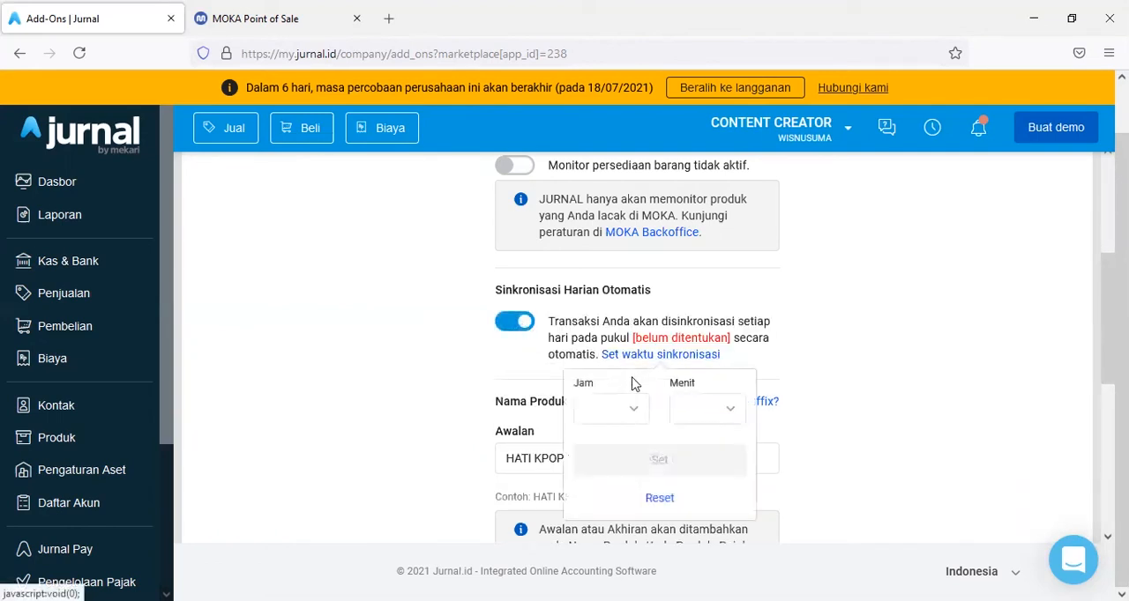
{"action": "left_click", "coordinate": [611, 408]}
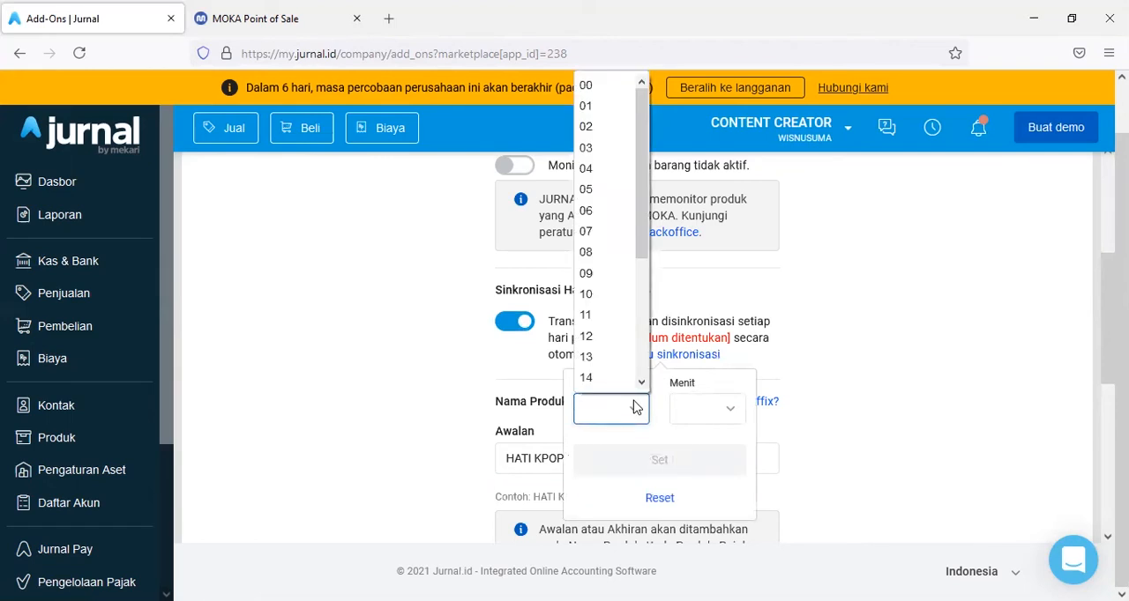
{"action": "scroll", "coordinate": [605, 297], "scroll_direction": "down", "scroll_amount": 3}
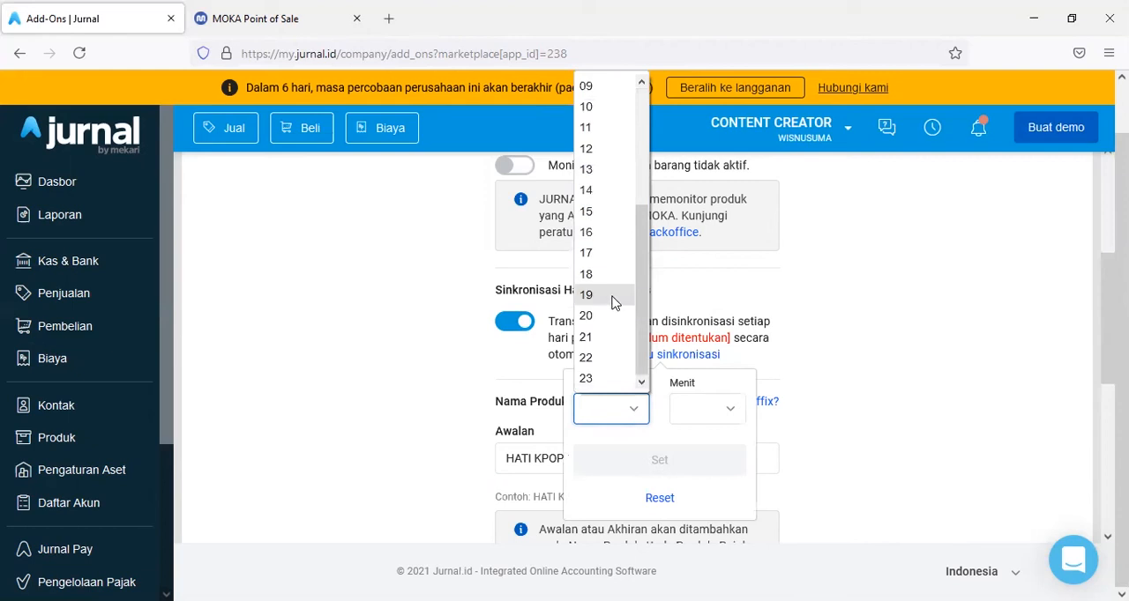
{"action": "left_click", "coordinate": [601, 380]}
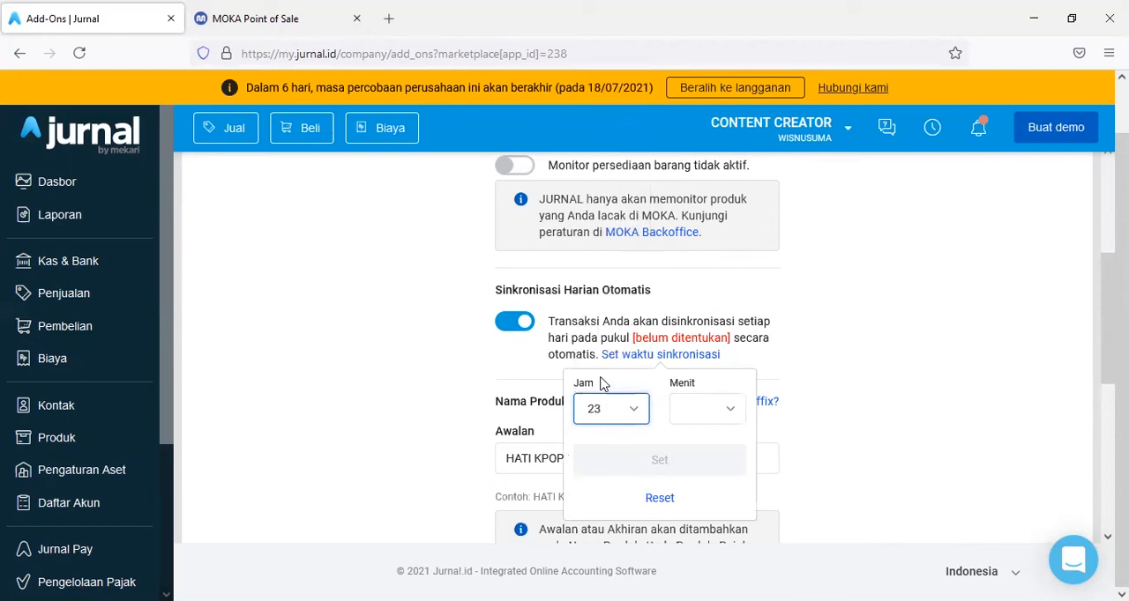
{"action": "left_click", "coordinate": [727, 409]}
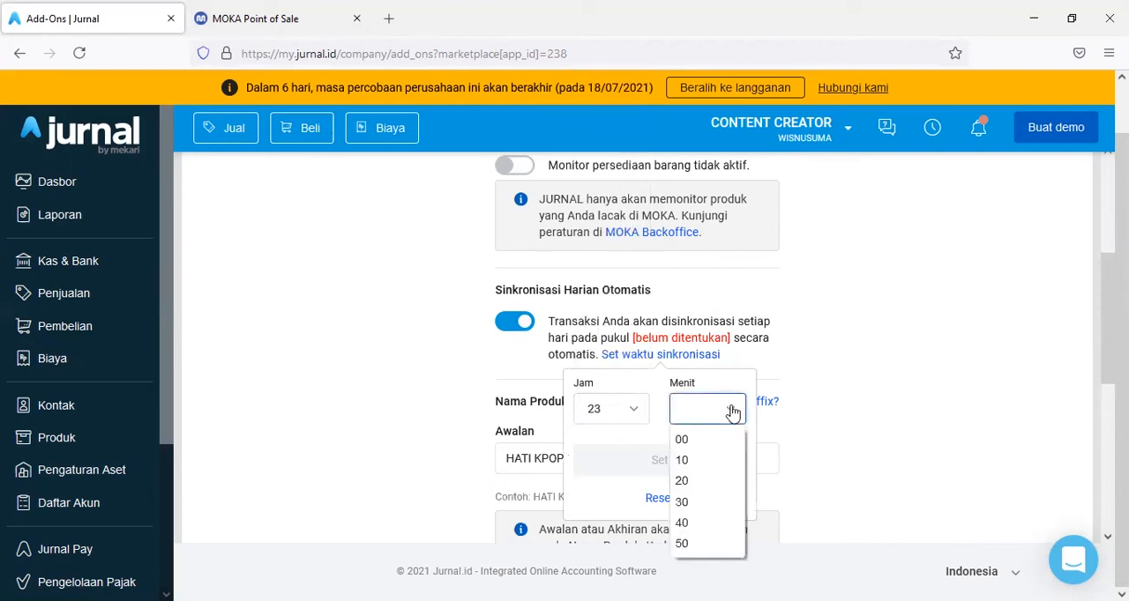
{"action": "left_click", "coordinate": [684, 545]}
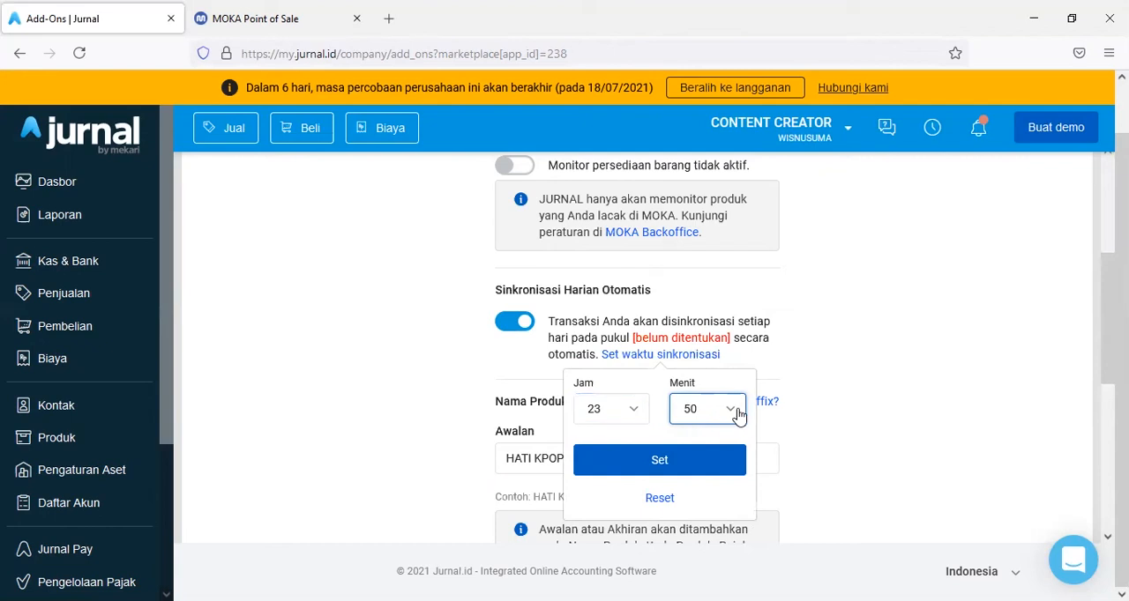
{"action": "left_click", "coordinate": [665, 465]}
{"action": "scroll", "coordinate": [505, 425], "scroll_direction": "down", "scroll_amount": 1}
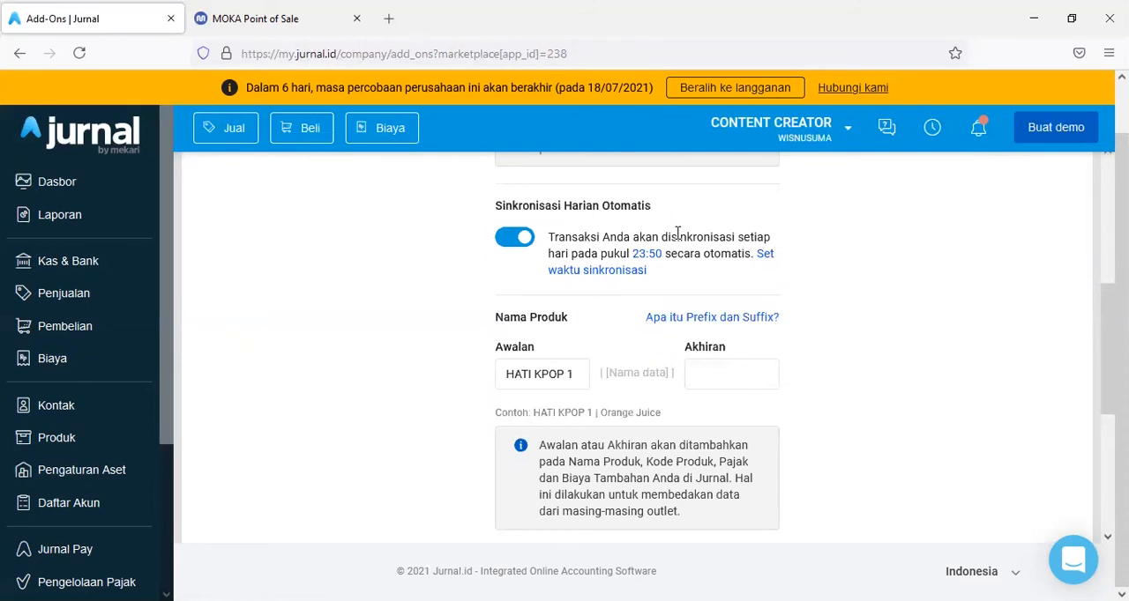
- Re-enter HATI in the product name prefix (Awalan) so that it reads HATI KPOP 1
{"action": "scroll", "coordinate": [686, 227], "scroll_direction": "down", "scroll_amount": 2}
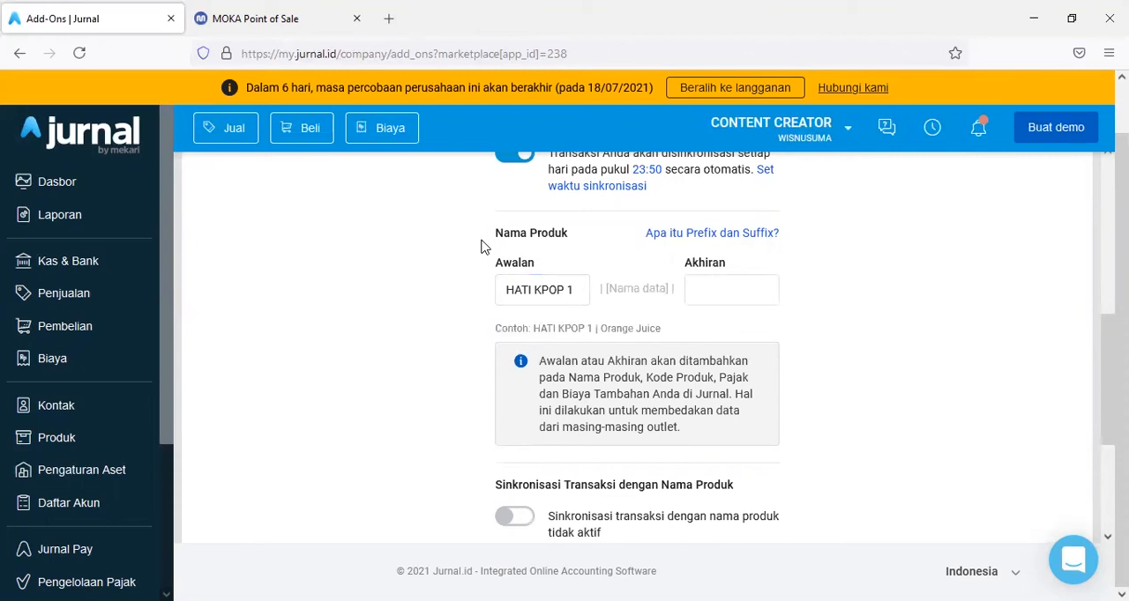
{"action": "left_click", "coordinate": [500, 297]}
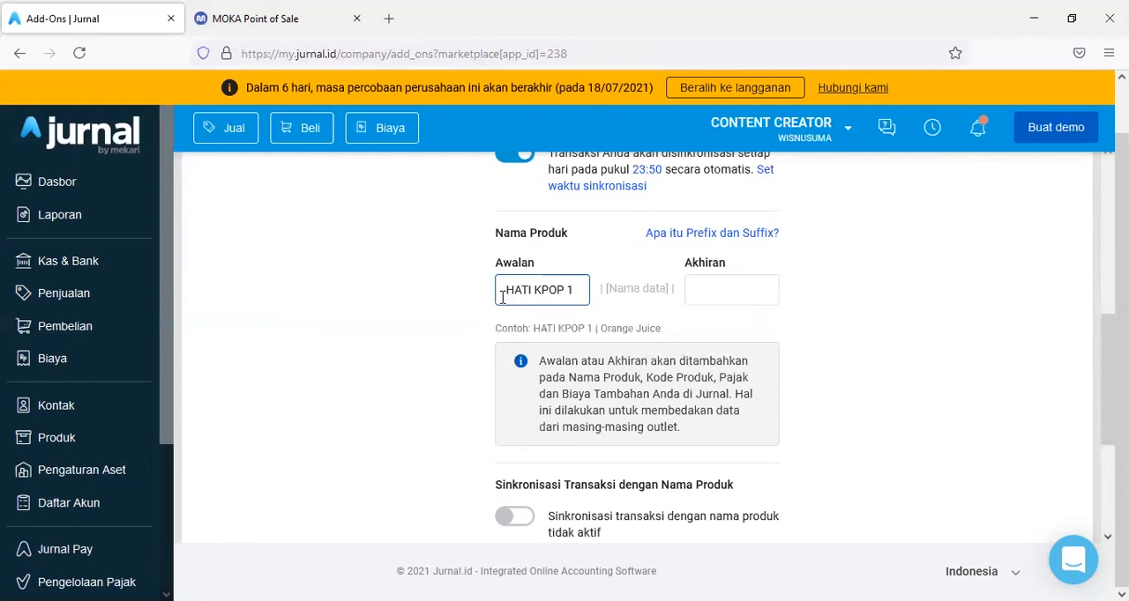
{"action": "key", "text": "ctrl+shift+Right"}
{"action": "key", "text": "ctrl+shift+Right"}
{"action": "key", "text": "ctrl+shift+Left"}
{"action": "key", "text": "BackSpace"}
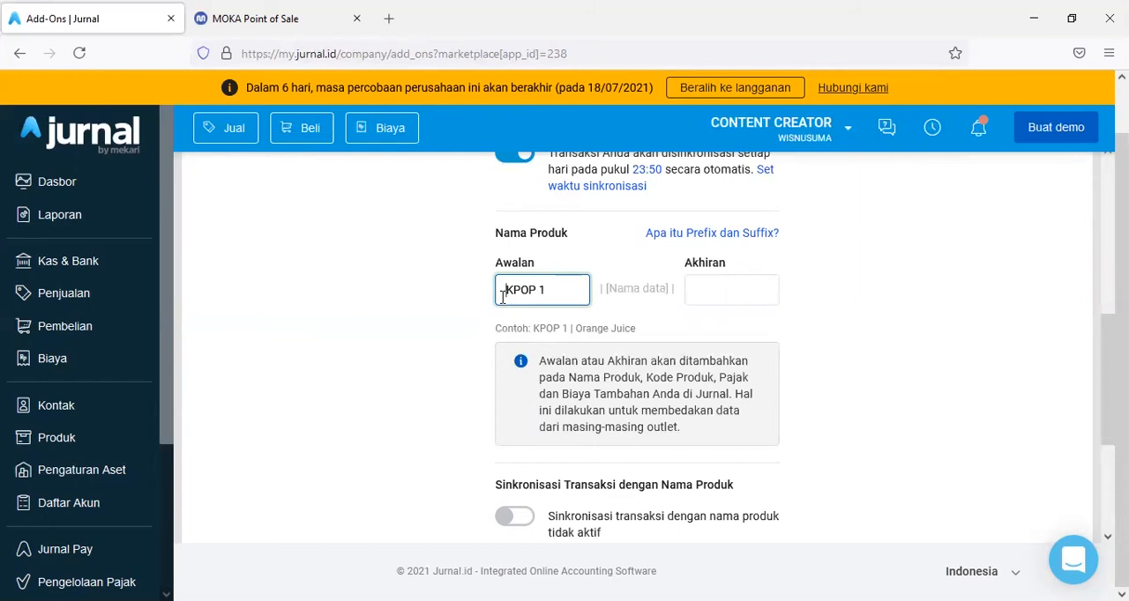
{"action": "type", "text": "HATI"}
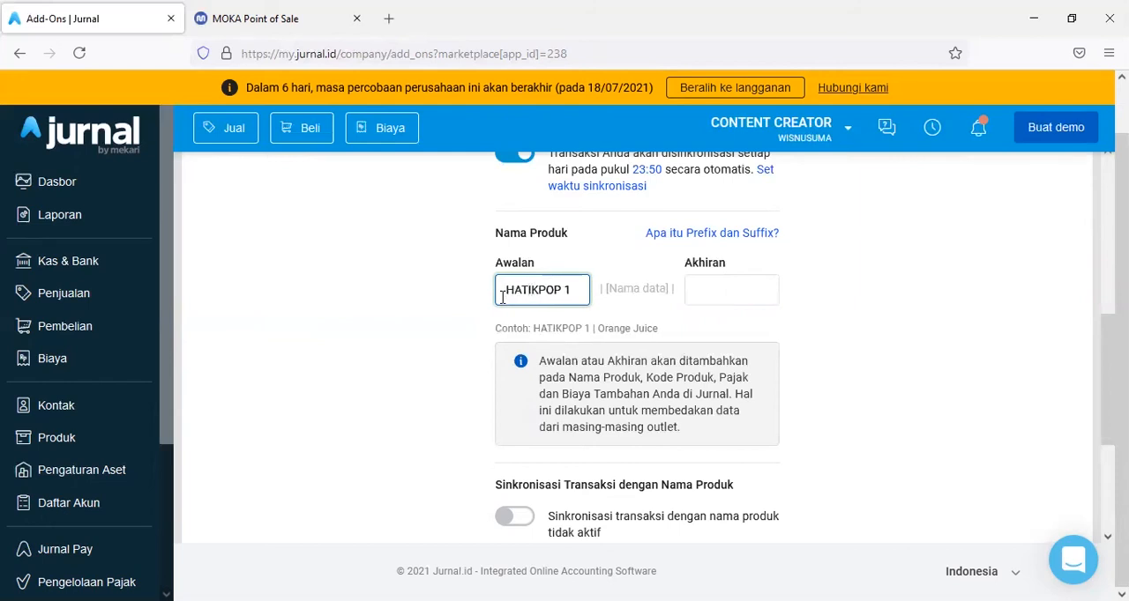
{"action": "left_click", "coordinate": [447, 331]}
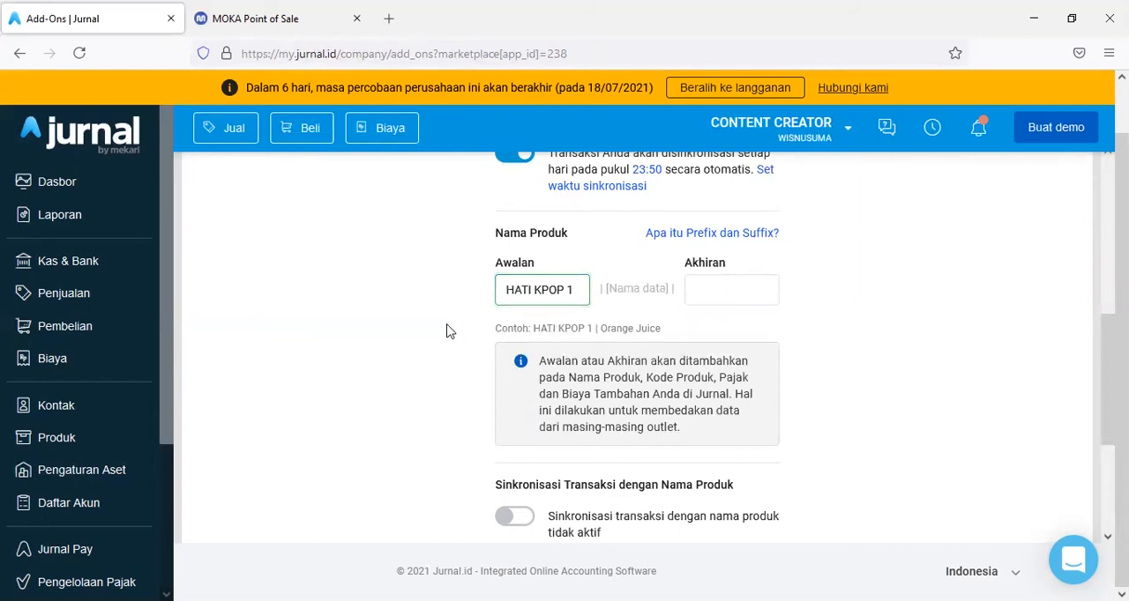
- Enable Sinkronisasi Transaksi dengan Nama Produk and continue to Pemetaan Akun
{"action": "scroll", "coordinate": [446, 330], "scroll_direction": "down", "scroll_amount": 4}
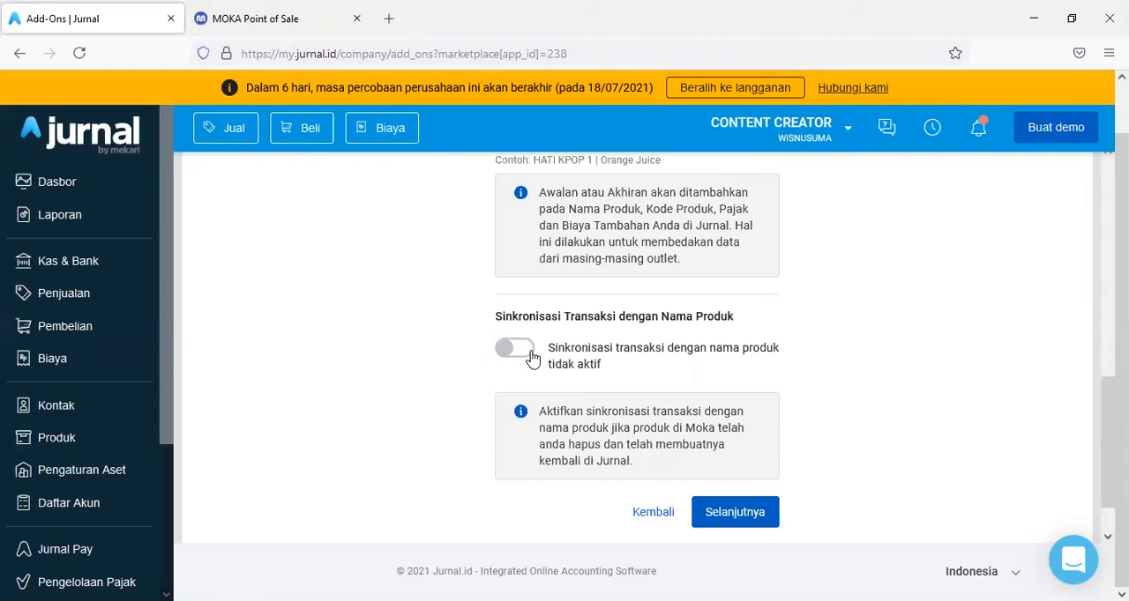
{"action": "left_click", "coordinate": [514, 350]}
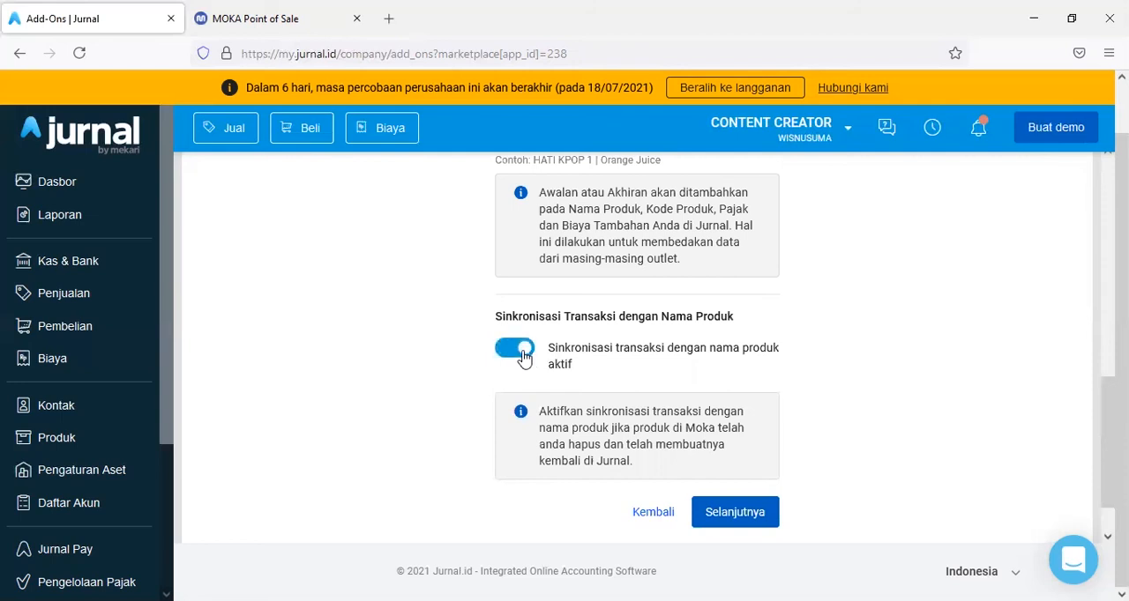
{"action": "scroll", "coordinate": [397, 355], "scroll_direction": "down", "scroll_amount": 1}
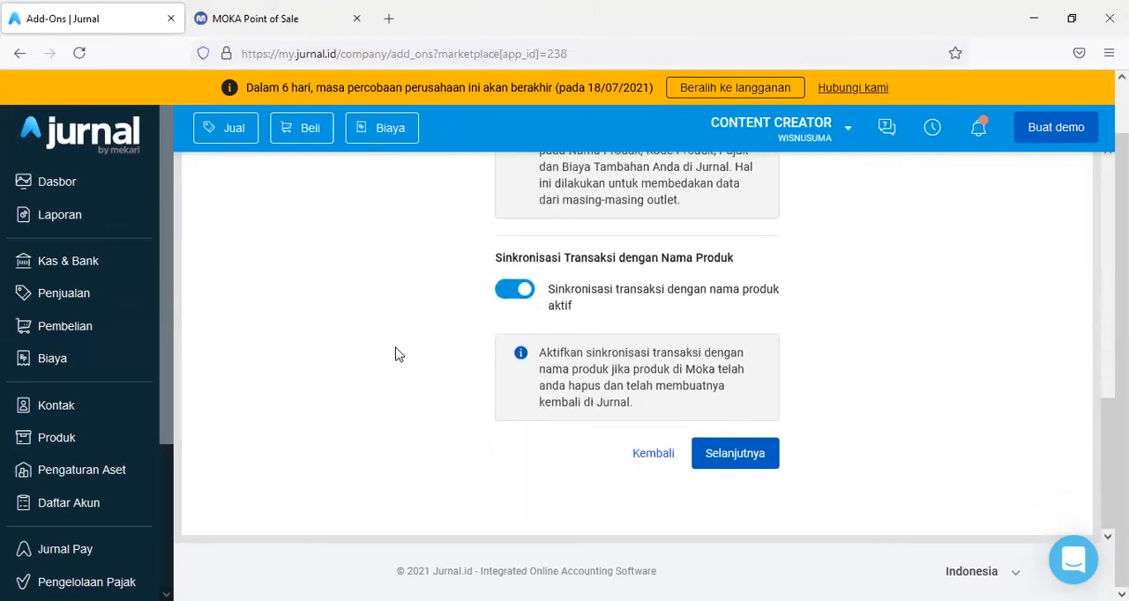
{"action": "scroll", "coordinate": [458, 369], "scroll_direction": "up", "scroll_amount": 5}
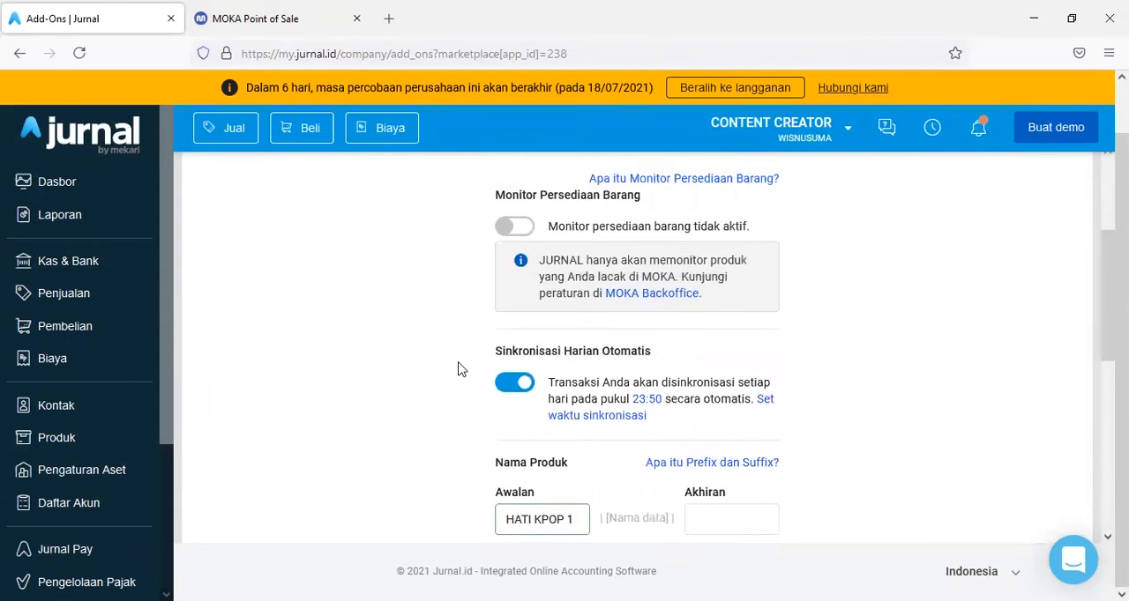
{"action": "scroll", "coordinate": [458, 369], "scroll_direction": "down", "scroll_amount": 10}
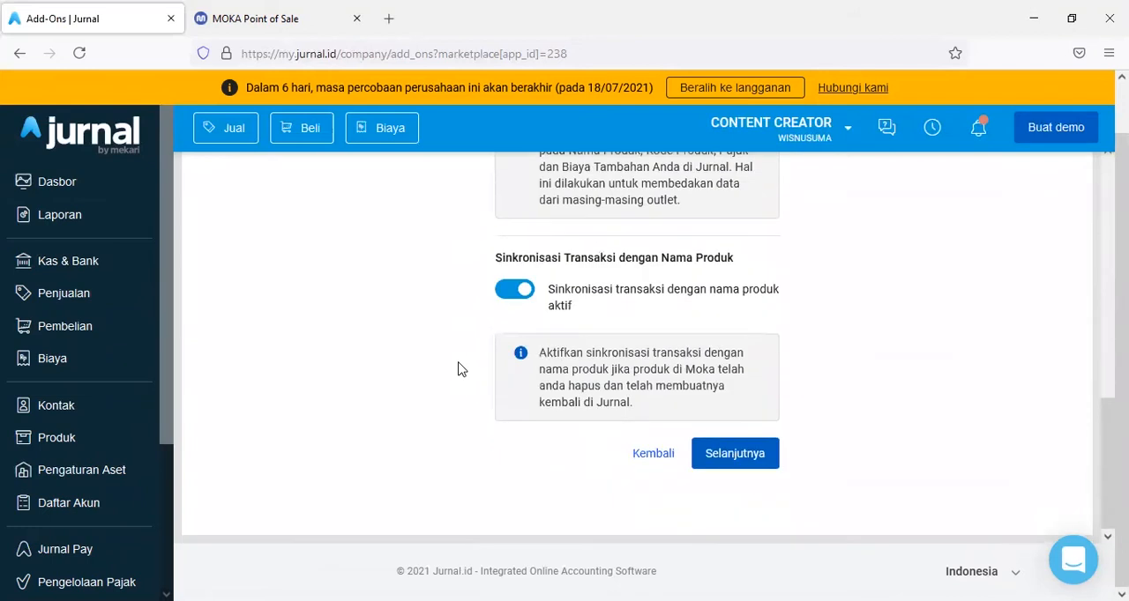
{"action": "left_click", "coordinate": [743, 460]}
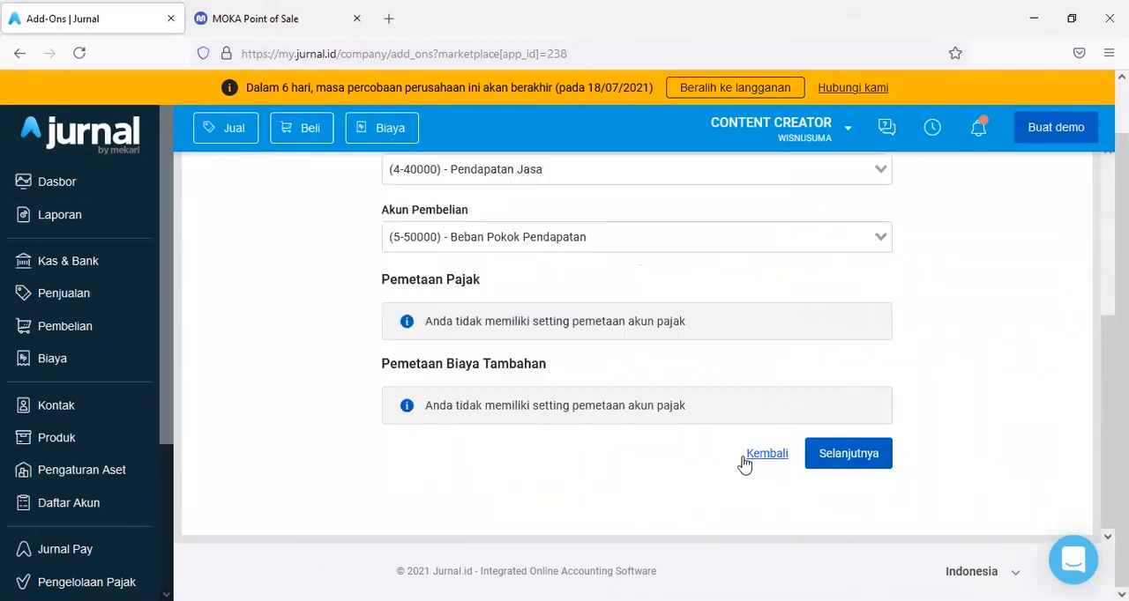
- Review the accounts offered for Akun Penjualan, and dismiss the list without choosing one
{"action": "scroll", "coordinate": [408, 357], "scroll_direction": "up", "scroll_amount": 3}
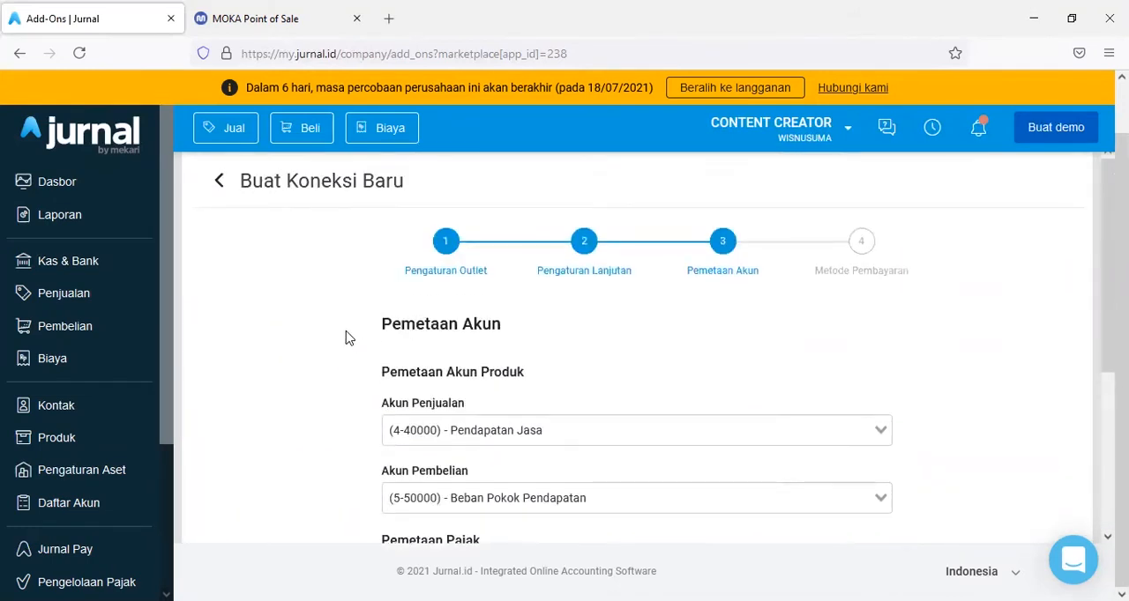
{"action": "scroll", "coordinate": [347, 337], "scroll_direction": "down", "scroll_amount": 2}
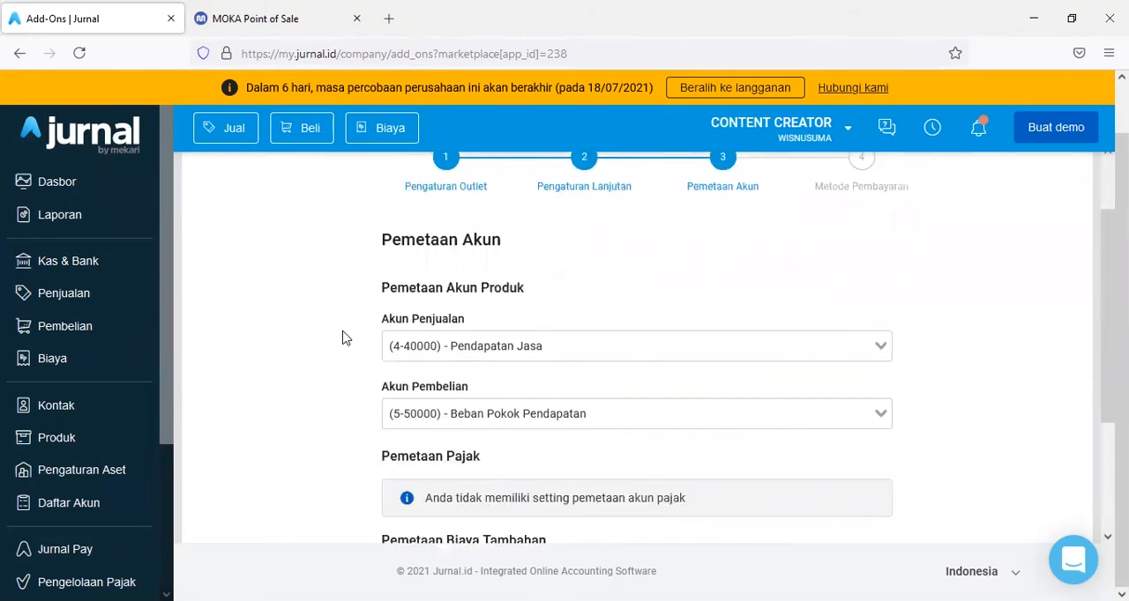
{"action": "left_click", "coordinate": [516, 350]}
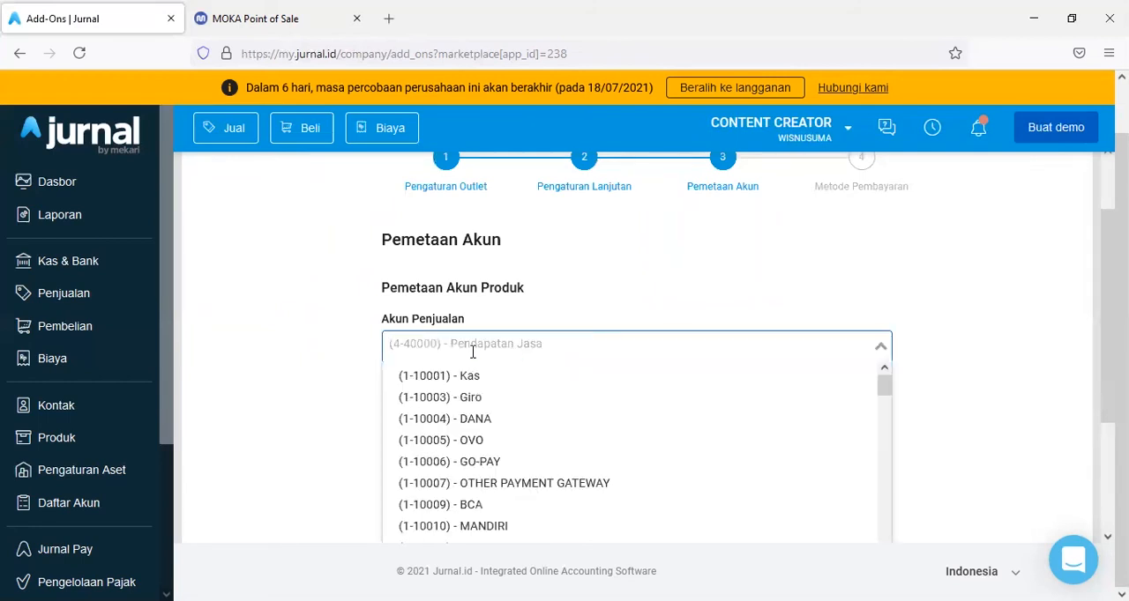
{"action": "left_click", "coordinate": [296, 341]}
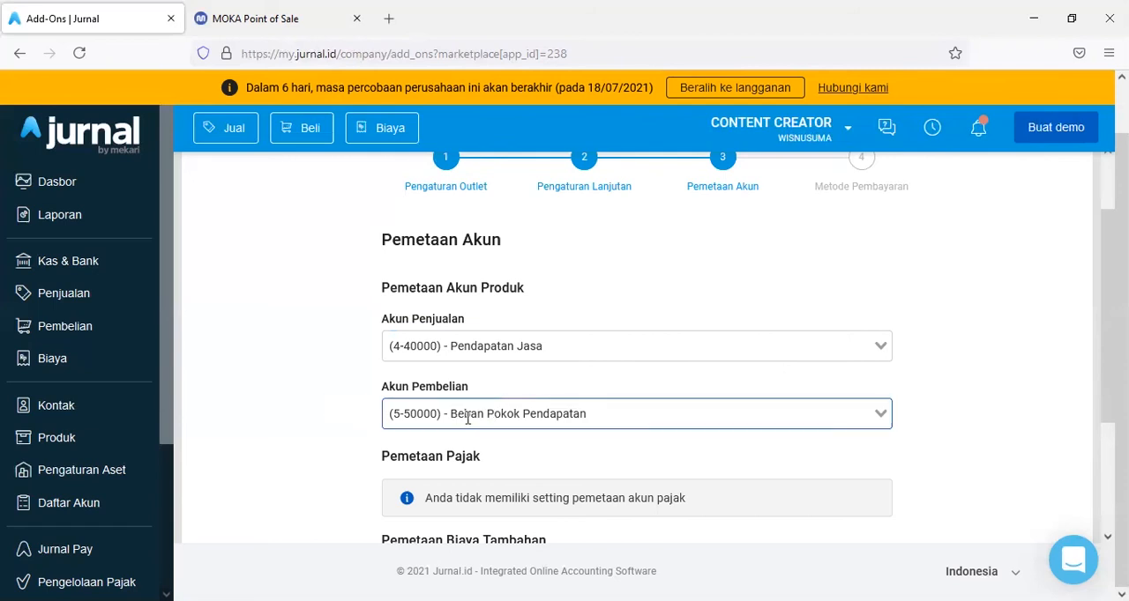
- Switch to the MOKA Point of Sale back office and examine the tax and gratuity settings for Checkout
{"action": "scroll", "coordinate": [297, 414], "scroll_direction": "down", "scroll_amount": 3}
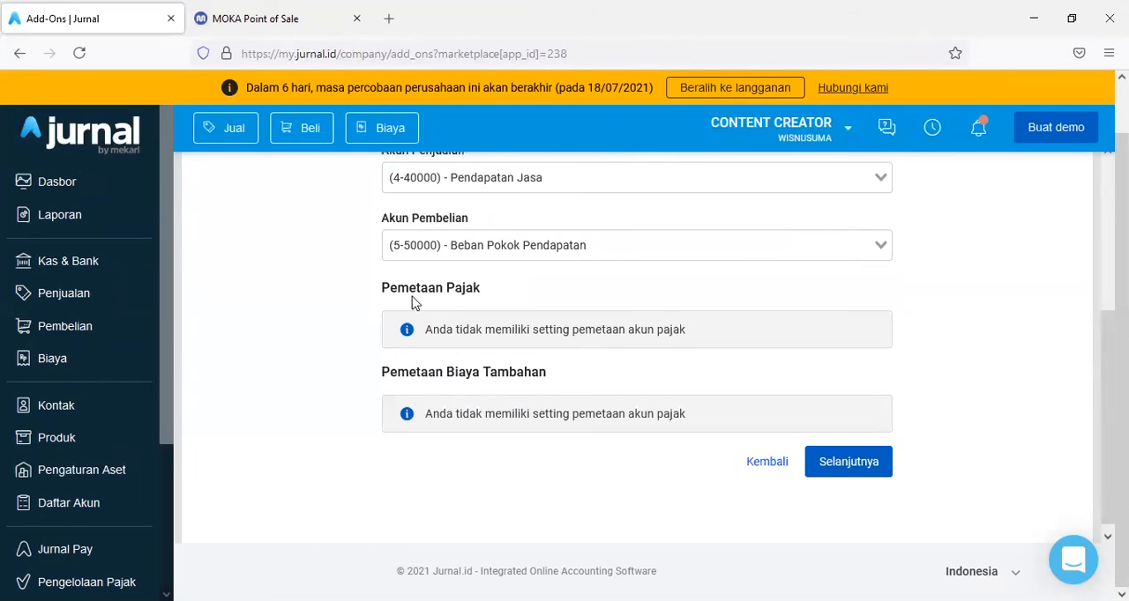
{"action": "left_click", "coordinate": [247, 17]}
{"action": "scroll", "coordinate": [89, 330], "scroll_direction": "down", "scroll_amount": 3}
{"action": "left_click", "coordinate": [60, 499]}
{"action": "scroll", "coordinate": [61, 498], "scroll_direction": "down", "scroll_amount": 5}
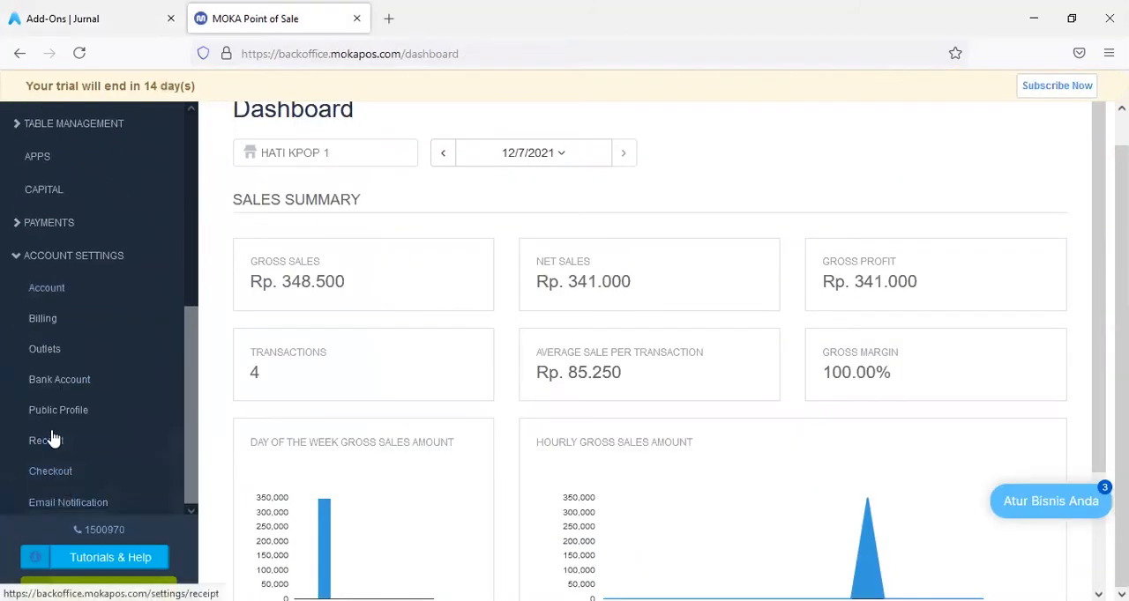
{"action": "left_click", "coordinate": [52, 483]}
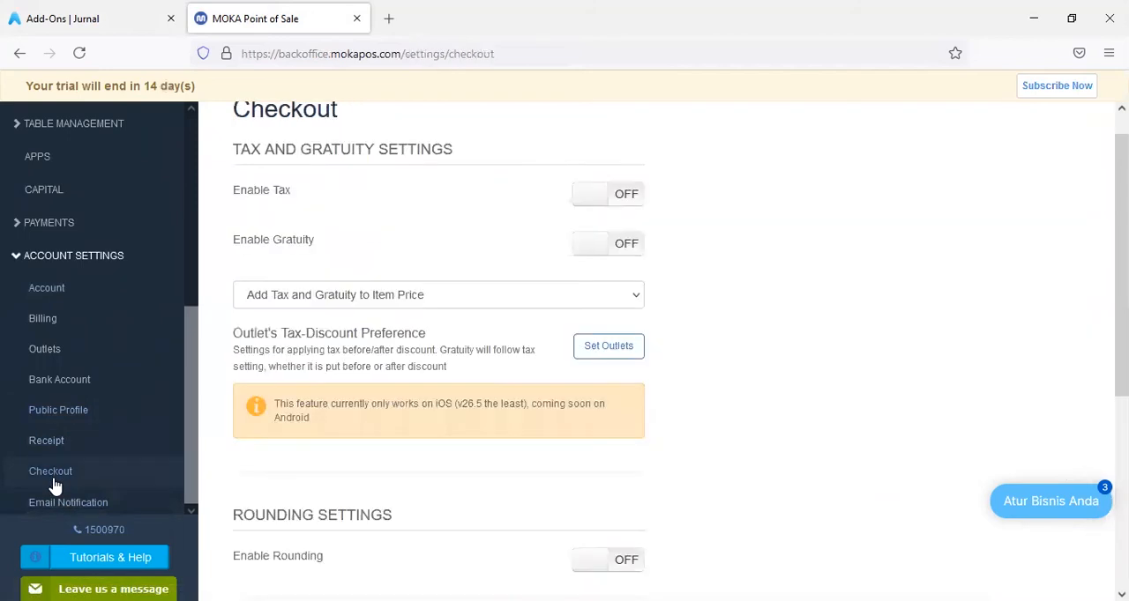
{"action": "scroll", "coordinate": [415, 211], "scroll_direction": "up", "scroll_amount": 1}
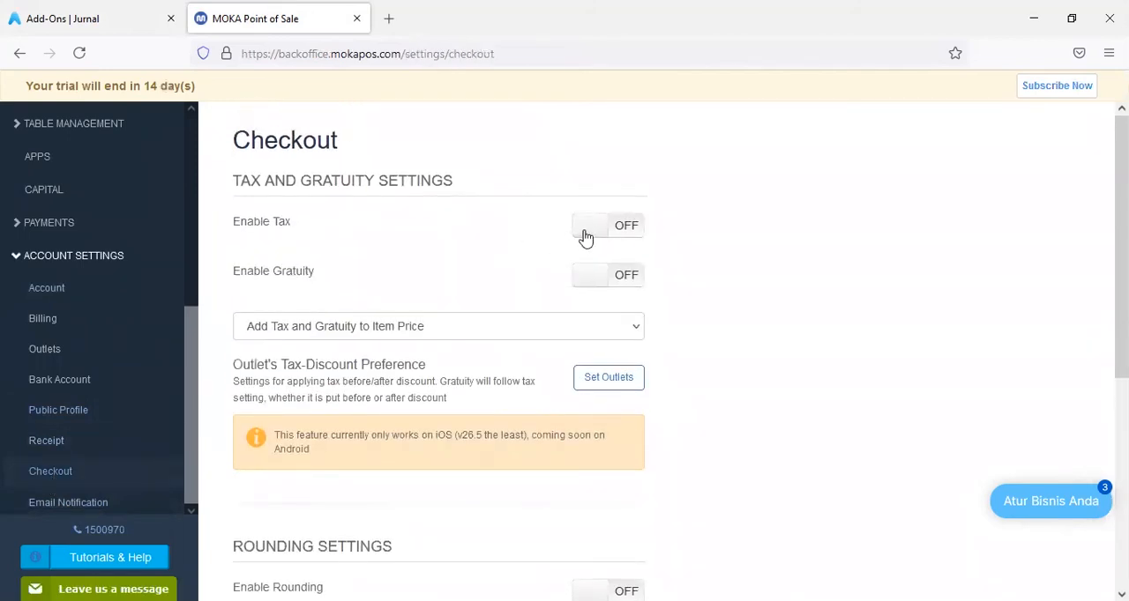
- Return to Jurnal, keep the default account mapping, and continue to Metode Pembayaran
{"action": "left_click", "coordinate": [137, 18]}
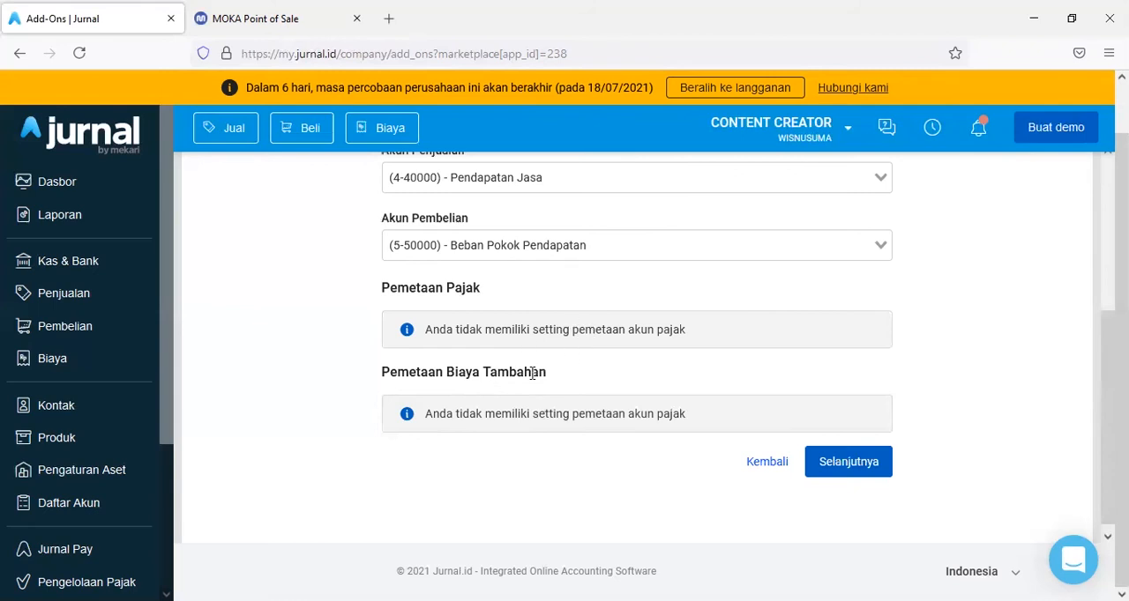
{"action": "scroll", "coordinate": [532, 375], "scroll_direction": "up", "scroll_amount": 3}
{"action": "scroll", "coordinate": [543, 392], "scroll_direction": "down", "scroll_amount": 3}
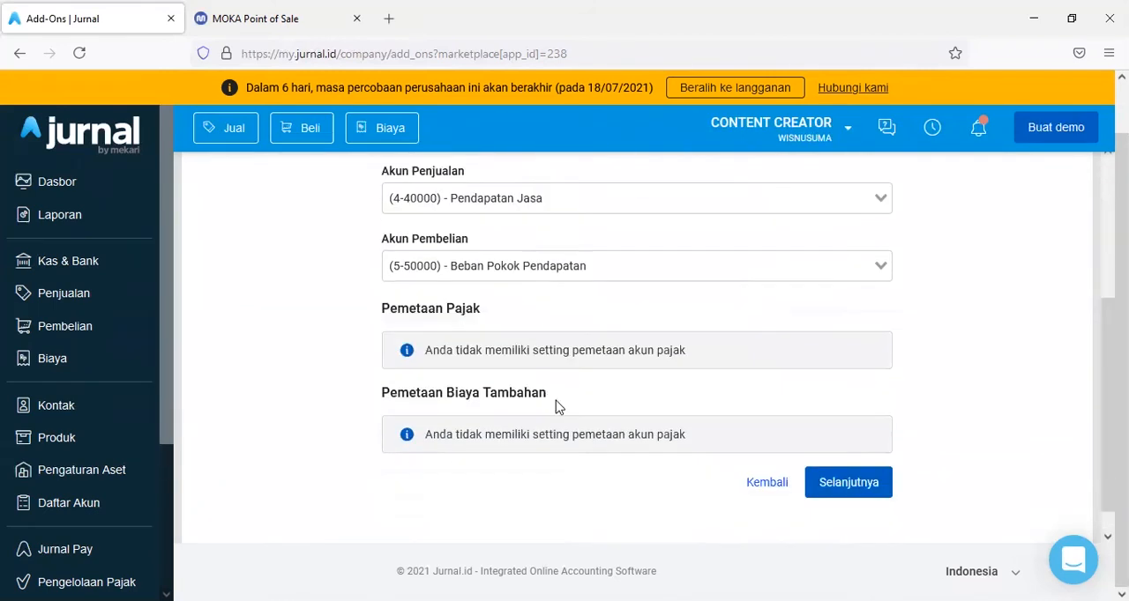
{"action": "left_click", "coordinate": [834, 471]}
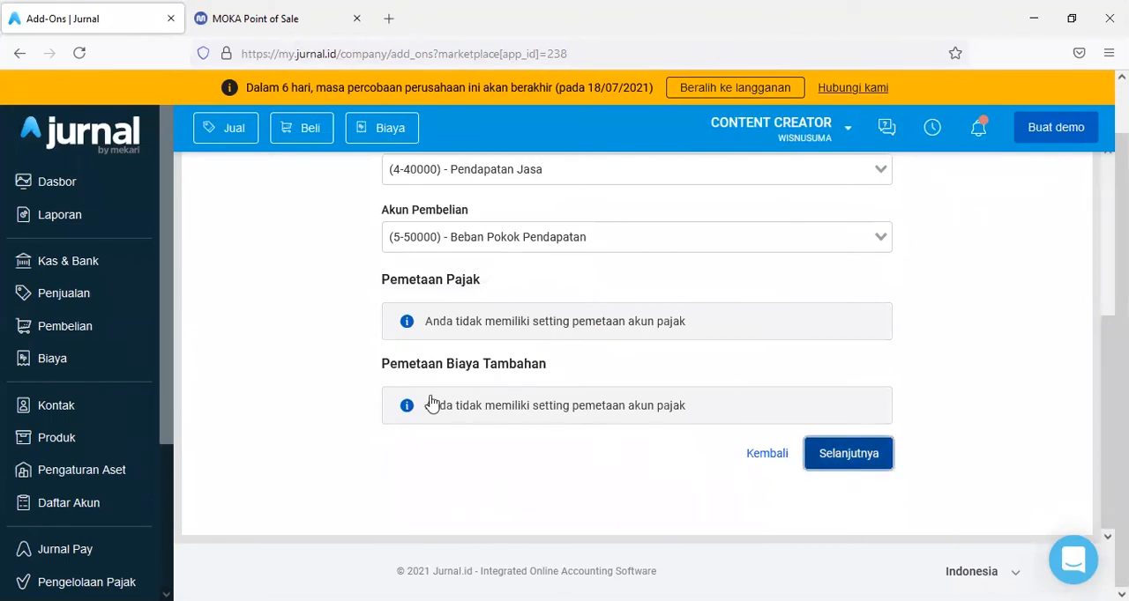
- Map the digital payments Ovo to (1-10005) - OVO, Ewallet GO-PAY to (1-10006) - GO-PAY, and Dana to (1-10004) - DANA
{"action": "scroll", "coordinate": [335, 385], "scroll_direction": "up", "scroll_amount": 3}
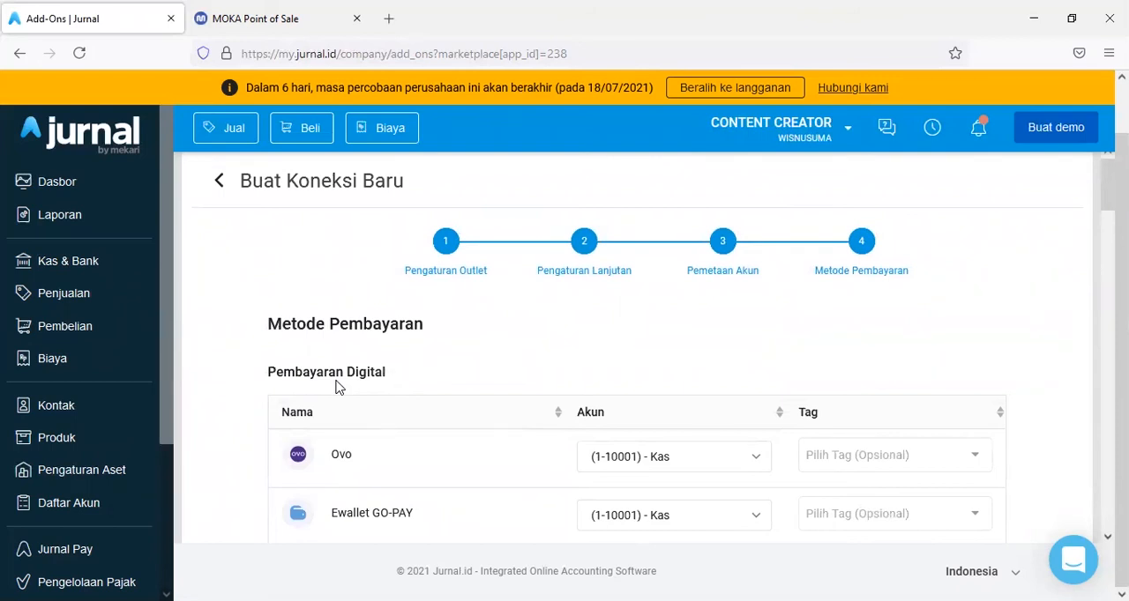
{"action": "scroll", "coordinate": [336, 386], "scroll_direction": "down", "scroll_amount": 2}
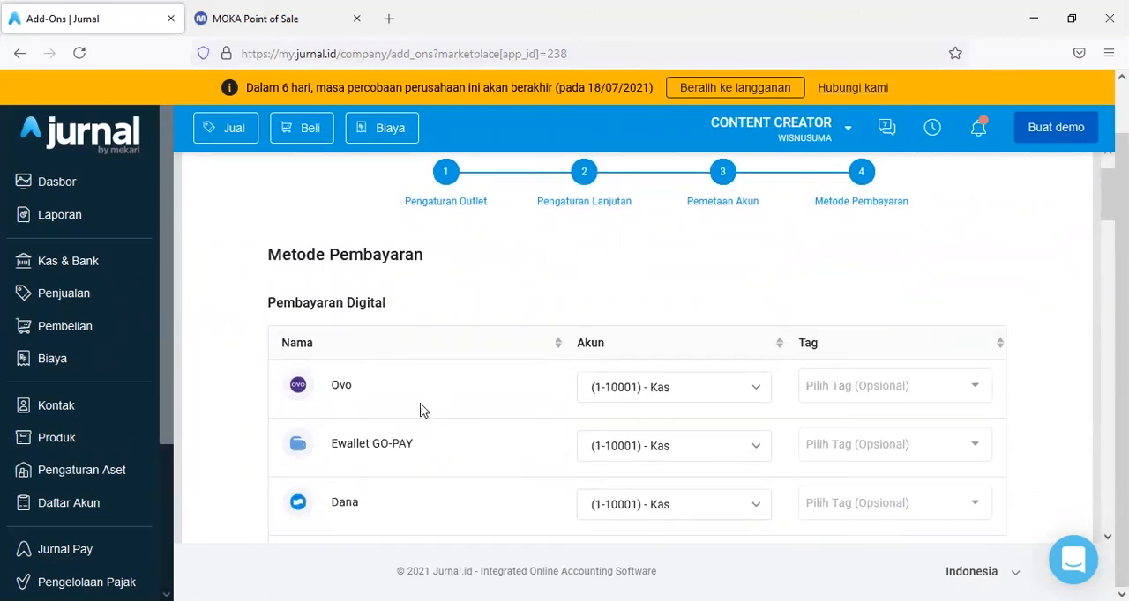
{"action": "scroll", "coordinate": [379, 421], "scroll_direction": "down", "scroll_amount": 2}
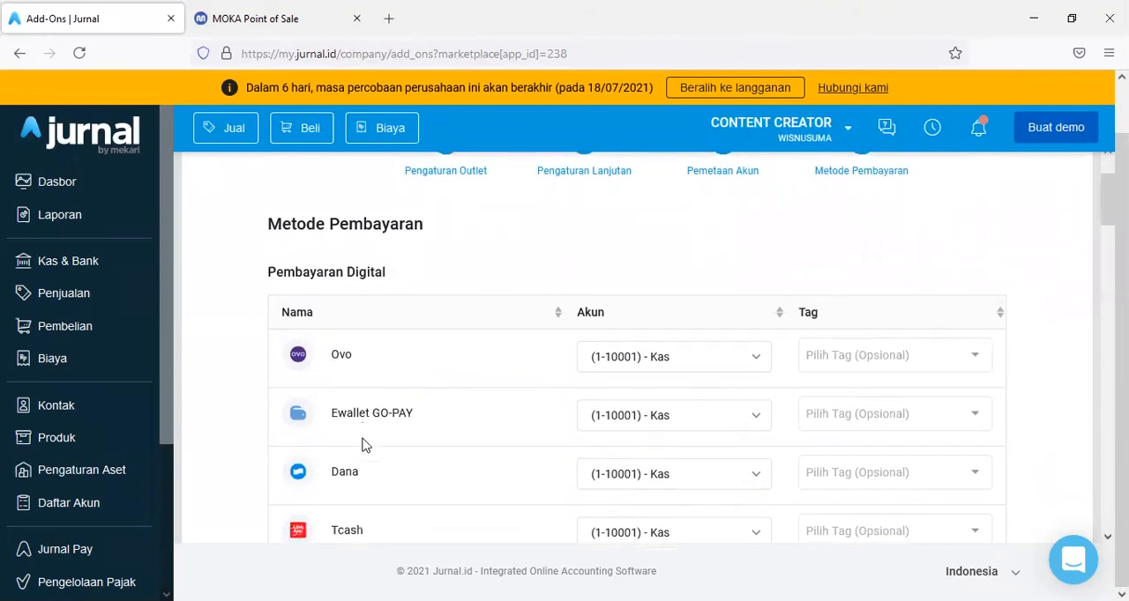
{"action": "scroll", "coordinate": [352, 428], "scroll_direction": "down", "scroll_amount": 2}
{"action": "scroll", "coordinate": [409, 398], "scroll_direction": "down", "scroll_amount": 5}
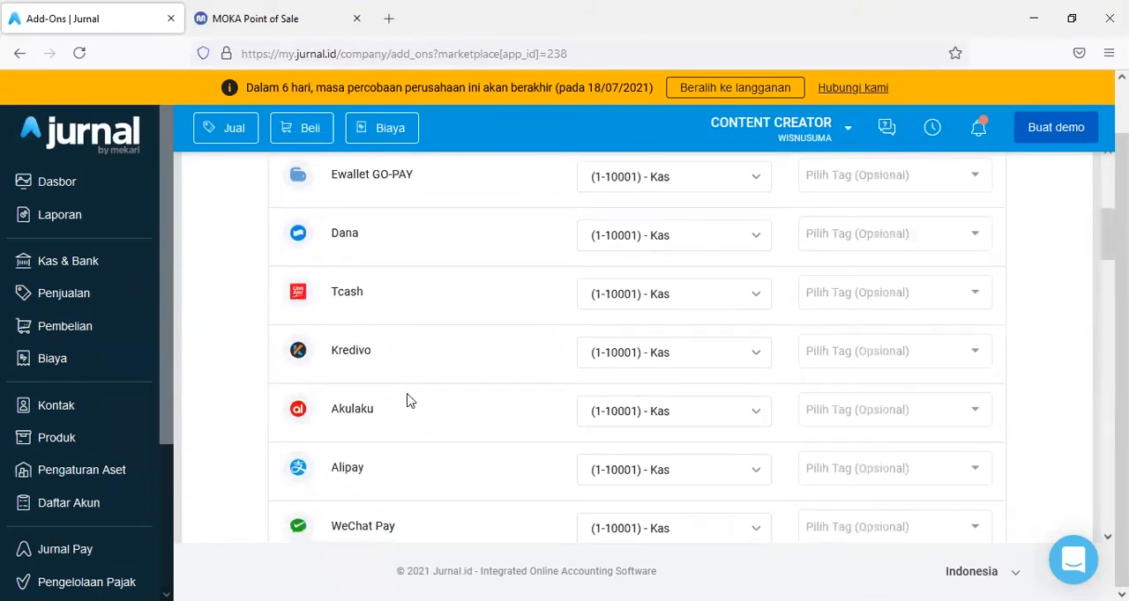
{"action": "scroll", "coordinate": [410, 401], "scroll_direction": "up", "scroll_amount": 6}
{"action": "scroll", "coordinate": [441, 404], "scroll_direction": "up", "scroll_amount": 5}
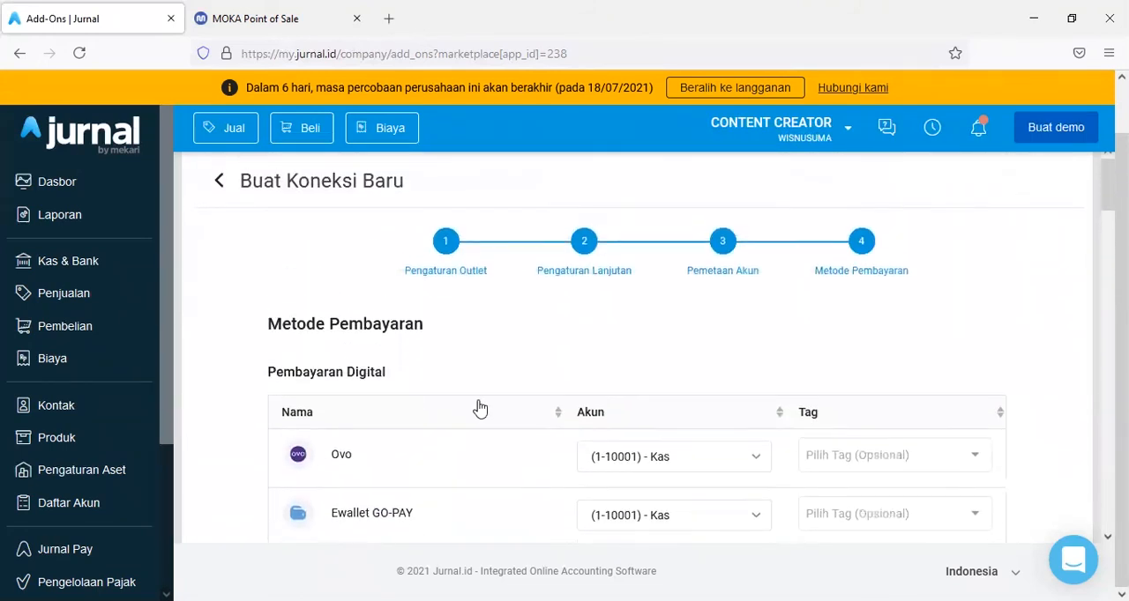
{"action": "scroll", "coordinate": [479, 407], "scroll_direction": "down", "scroll_amount": 4}
{"action": "left_click", "coordinate": [664, 298]}
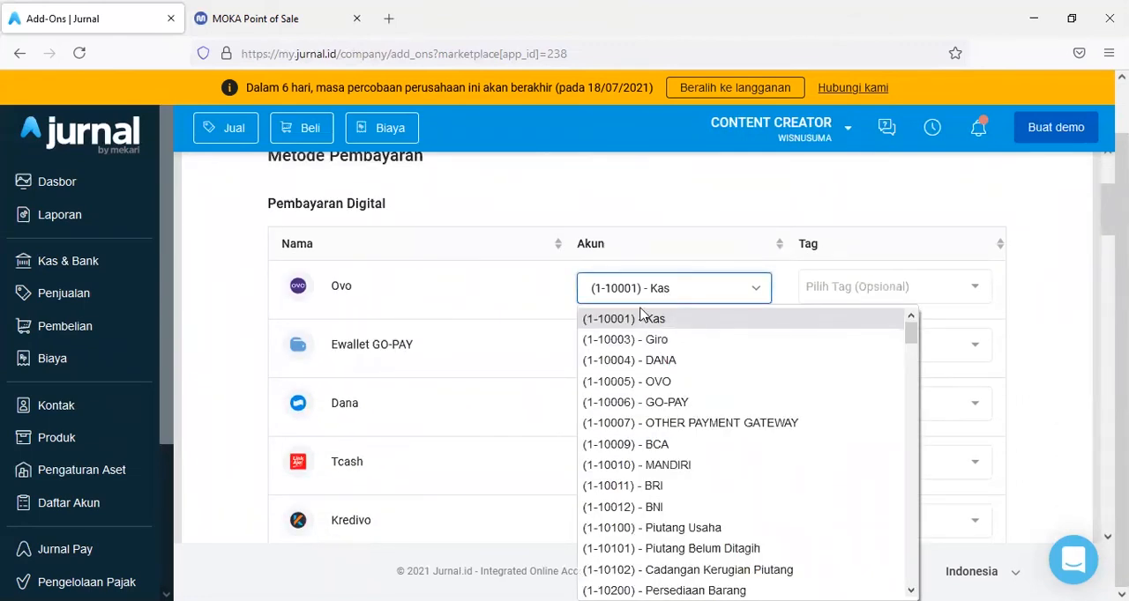
{"action": "left_click", "coordinate": [629, 383]}
{"action": "left_click", "coordinate": [643, 350]}
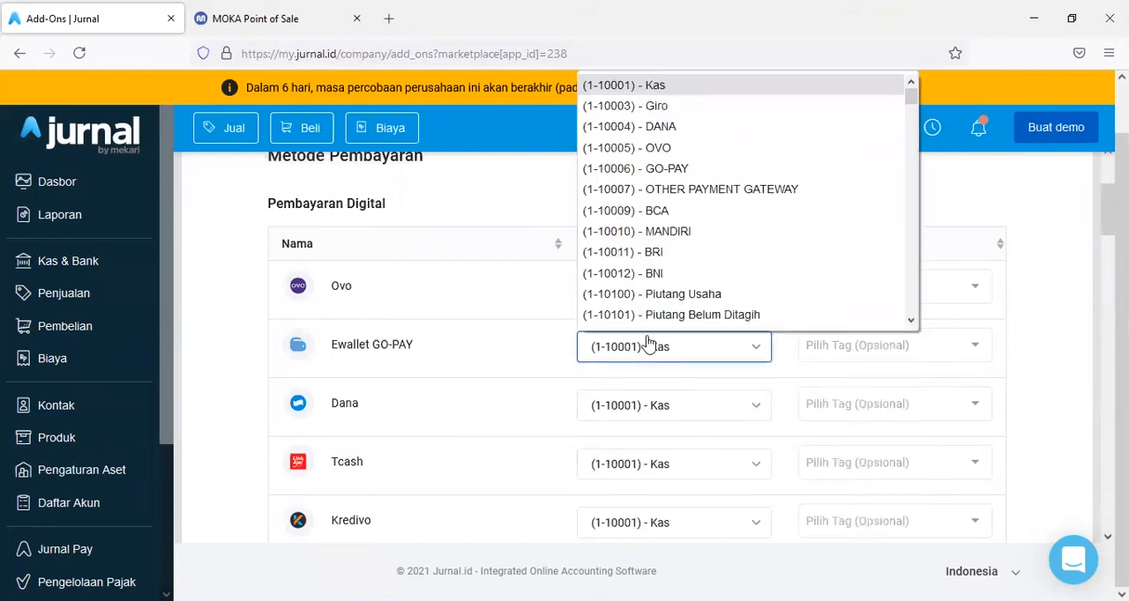
{"action": "left_click", "coordinate": [663, 176]}
{"action": "left_click", "coordinate": [630, 408]}
{"action": "left_click", "coordinate": [629, 124]}
- Map Tcash, Kredivo, Akulaku, Alipay and WeChat Pay to the account (1-10007) - OTHER PAYMENT GATEWAY
{"action": "scroll", "coordinate": [656, 453], "scroll_direction": "down", "scroll_amount": 2}
{"action": "left_click", "coordinate": [671, 296]}
{"action": "left_click", "coordinate": [677, 431]}
{"action": "left_click", "coordinate": [675, 354]}
{"action": "left_click", "coordinate": [673, 190]}
{"action": "left_click", "coordinate": [663, 411]}
{"action": "left_click", "coordinate": [657, 190]}
{"action": "scroll", "coordinate": [649, 291], "scroll_direction": "down", "scroll_amount": 2}
{"action": "left_click", "coordinate": [638, 305]}
{"action": "left_click", "coordinate": [665, 438]}
{"action": "left_click", "coordinate": [674, 360]}
{"action": "left_click", "coordinate": [666, 188]}
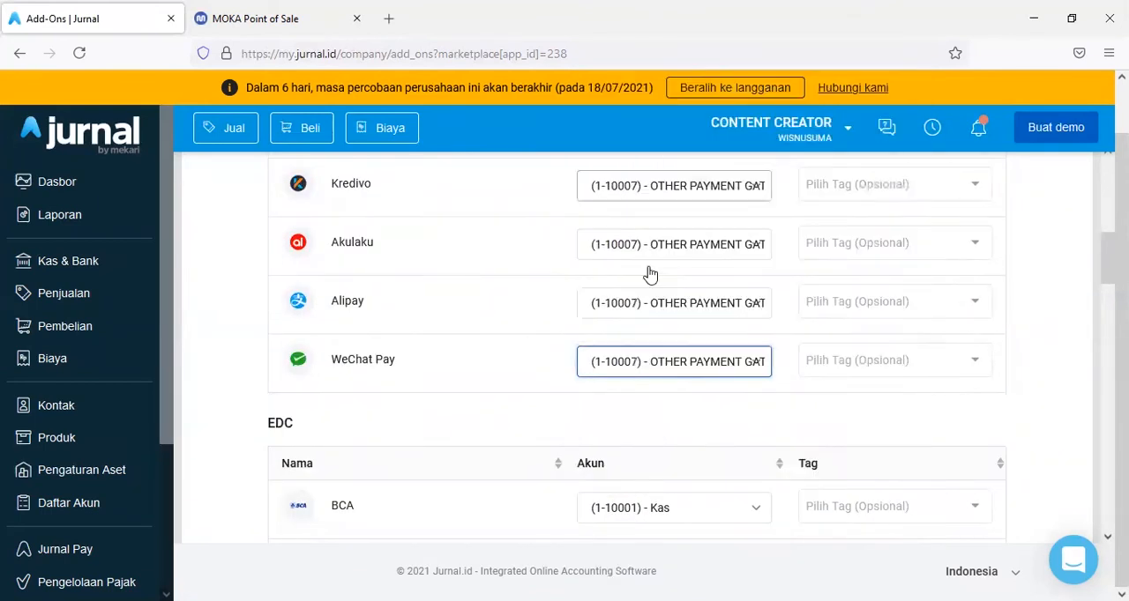
- Assign accounts to the EDC payment methods from BCA downward, using (1-10009) - BCA for BCA
{"action": "scroll", "coordinate": [649, 275], "scroll_direction": "down", "scroll_amount": 3}
{"action": "left_click", "coordinate": [653, 256]}
{"action": "left_click", "coordinate": [663, 412]}
{"action": "left_click", "coordinate": [667, 314]}
{"action": "left_click", "coordinate": [636, 490]}
{"action": "left_click", "coordinate": [668, 372]}
{"action": "left_click", "coordinate": [623, 245]}
{"action": "left_click", "coordinate": [653, 430]}
{"action": "left_click", "coordinate": [622, 264]}
{"action": "scroll", "coordinate": [668, 423], "scroll_direction": "down", "scroll_amount": 2}
{"action": "left_click", "coordinate": [667, 326]}
{"action": "left_click", "coordinate": [690, 456]}
{"action": "left_click", "coordinate": [660, 383]}
{"action": "left_click", "coordinate": [706, 182]}
{"action": "scroll", "coordinate": [514, 363], "scroll_direction": "down", "scroll_amount": 3}
{"action": "left_click", "coordinate": [670, 275]}
{"action": "left_click", "coordinate": [635, 387]}
{"action": "left_click", "coordinate": [674, 330]}
{"action": "left_click", "coordinate": [680, 469]}
{"action": "left_click", "coordinate": [668, 389]}
{"action": "left_click", "coordinate": [679, 186]}
- Assign accounts to the payment methods leading down to Bank Transfer, using (1-10009) - BCA for Bank Transfer
{"action": "scroll", "coordinate": [619, 291], "scroll_direction": "down", "scroll_amount": 2}
{"action": "left_click", "coordinate": [619, 287]}
{"action": "left_click", "coordinate": [627, 288]}
{"action": "left_click", "coordinate": [627, 287]}
{"action": "left_click", "coordinate": [682, 416]}
{"action": "scroll", "coordinate": [657, 309], "scroll_direction": "down", "scroll_amount": 1}
{"action": "left_click", "coordinate": [648, 264]}
{"action": "left_click", "coordinate": [652, 370]}
{"action": "left_click", "coordinate": [651, 321]}
{"action": "left_click", "coordinate": [659, 449]}
{"action": "left_click", "coordinate": [658, 380]}
{"action": "left_click", "coordinate": [668, 208]}
- Map Check to (1-10009) - BCA, Other Ovo to (1-10005) - OVO, and Other Dana to (1-10004) - DANA
{"action": "scroll", "coordinate": [675, 293], "scroll_direction": "down", "scroll_amount": 1}
{"action": "left_click", "coordinate": [667, 355]}
{"action": "left_click", "coordinate": [667, 211]}
{"action": "scroll", "coordinate": [677, 274], "scroll_direction": "down", "scroll_amount": 1}
{"action": "left_click", "coordinate": [659, 326]}
{"action": "left_click", "coordinate": [661, 423]}
{"action": "left_click", "coordinate": [667, 390]}
{"action": "left_click", "coordinate": [653, 126]}
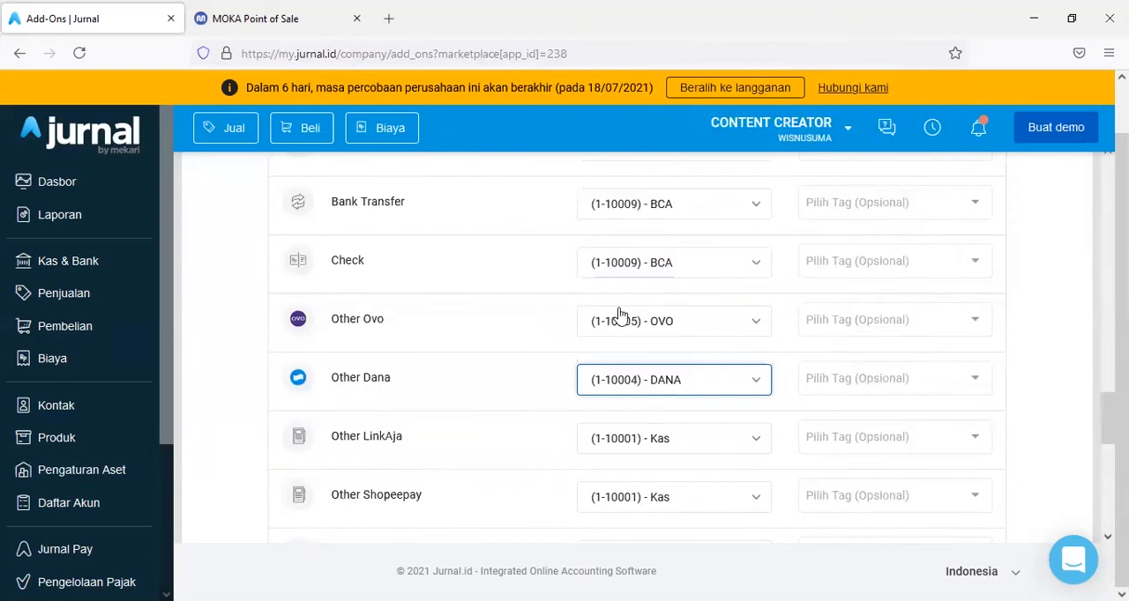
- Map Other LinkAja and Other Shopeepay to the account (1-10007) - OTHER PAYMENT GATEWAY
{"action": "scroll", "coordinate": [665, 326], "scroll_direction": "down", "scroll_amount": 1}
{"action": "left_click", "coordinate": [666, 350]}
{"action": "left_click", "coordinate": [690, 189]}
{"action": "left_click", "coordinate": [667, 411]}
{"action": "left_click", "coordinate": [697, 188]}
- Map Other Gofood to (1-10006) - GO-PAY and choose an account for Other Grabfood
{"action": "scroll", "coordinate": [670, 265], "scroll_direction": "down", "scroll_amount": 2}
{"action": "left_click", "coordinate": [650, 309]}
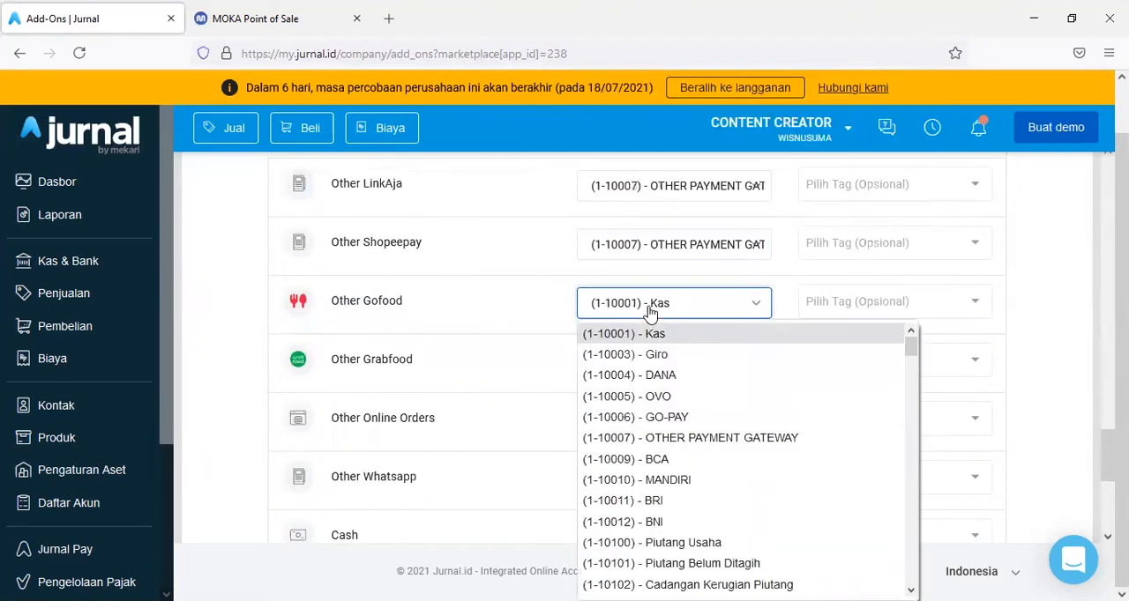
{"action": "left_click", "coordinate": [677, 418]}
{"action": "left_click", "coordinate": [670, 360]}
{"action": "left_click", "coordinate": [630, 143]}
- Map Other Online Orders and Other Whatsapp to the account (1-10009) - BCA
{"action": "scroll", "coordinate": [675, 344], "scroll_direction": "down", "scroll_amount": 1}
{"action": "left_click", "coordinate": [676, 340]}
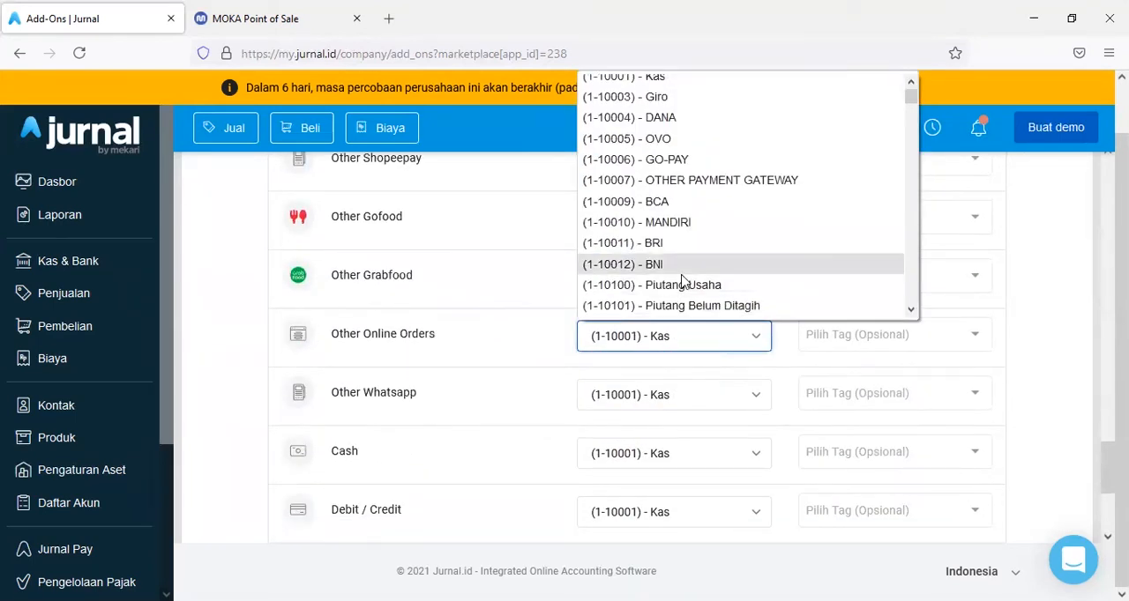
{"action": "left_click", "coordinate": [690, 180]}
{"action": "left_click", "coordinate": [677, 344]}
{"action": "left_click", "coordinate": [657, 201]}
{"action": "left_click", "coordinate": [676, 394]}
{"action": "left_click", "coordinate": [657, 196]}
- Map Debit / Credit and Card to (1-10009) - BCA, choose an account for Invoice, and review the payment method list
{"action": "scroll", "coordinate": [686, 432], "scroll_direction": "down", "scroll_amount": 1}
{"action": "left_click", "coordinate": [686, 432]}
{"action": "left_click", "coordinate": [676, 215]}
{"action": "scroll", "coordinate": [675, 335], "scroll_direction": "down", "scroll_amount": 1}
{"action": "left_click", "coordinate": [676, 333]}
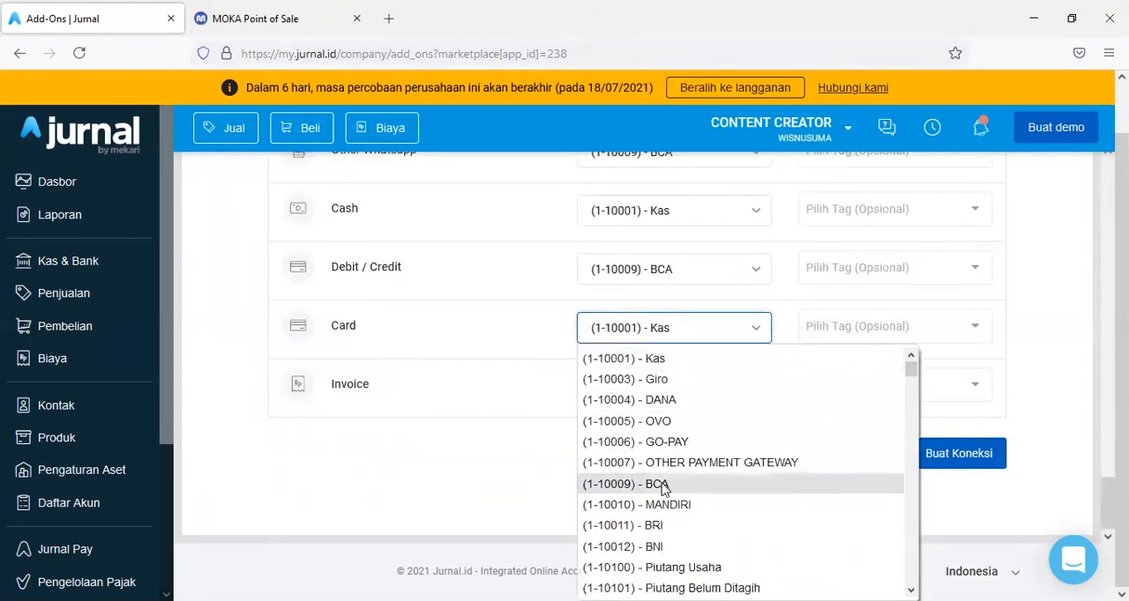
{"action": "left_click", "coordinate": [662, 484]}
{"action": "left_click", "coordinate": [675, 385]}
{"action": "left_click", "coordinate": [680, 194]}
{"action": "scroll", "coordinate": [688, 464], "scroll_direction": "down", "scroll_amount": 10}
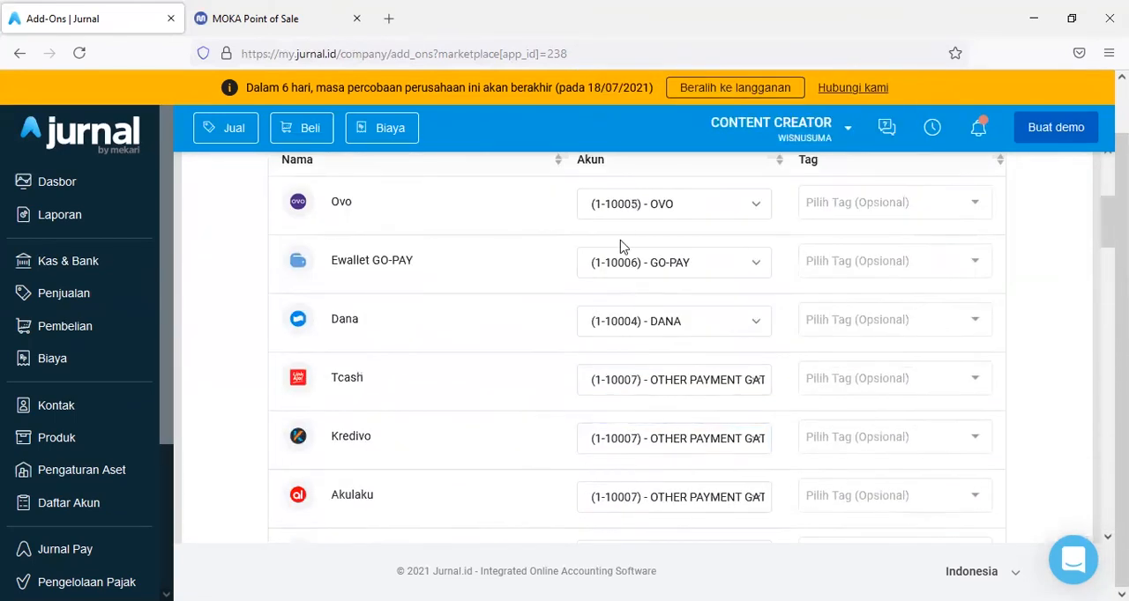
- Assign the OUTLET KEMANG tag to the Ovo, Ewallet GO-PAY and Dana payment methods
{"action": "left_click", "coordinate": [860, 204]}
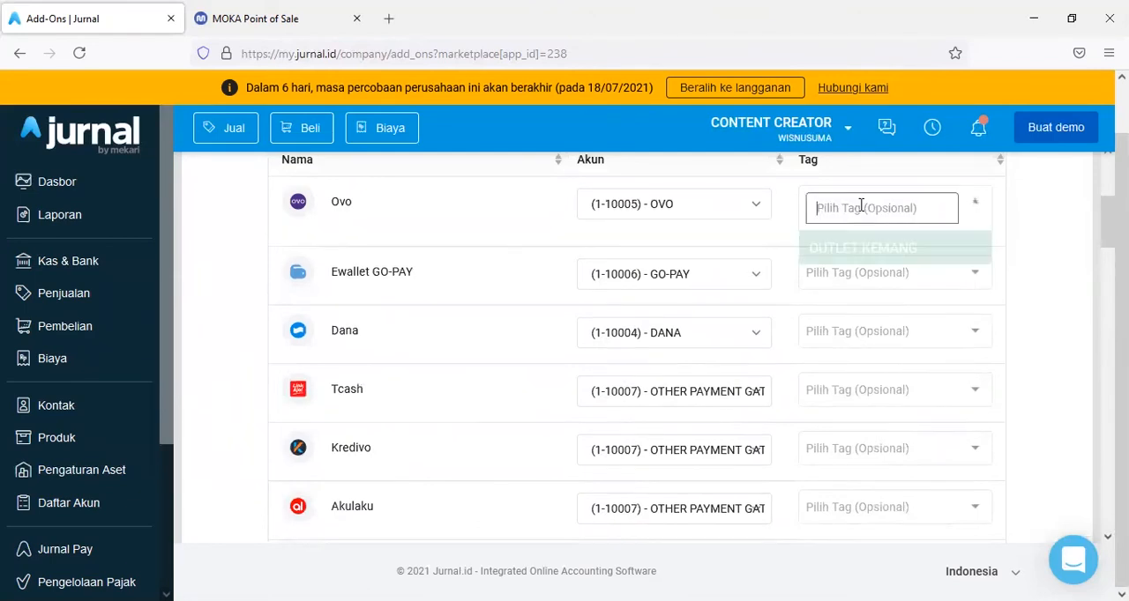
{"action": "left_click", "coordinate": [856, 256]}
{"action": "left_click", "coordinate": [856, 359]}
{"action": "left_click", "coordinate": [855, 327]}
{"action": "scroll", "coordinate": [847, 350], "scroll_direction": "down", "scroll_amount": 1}
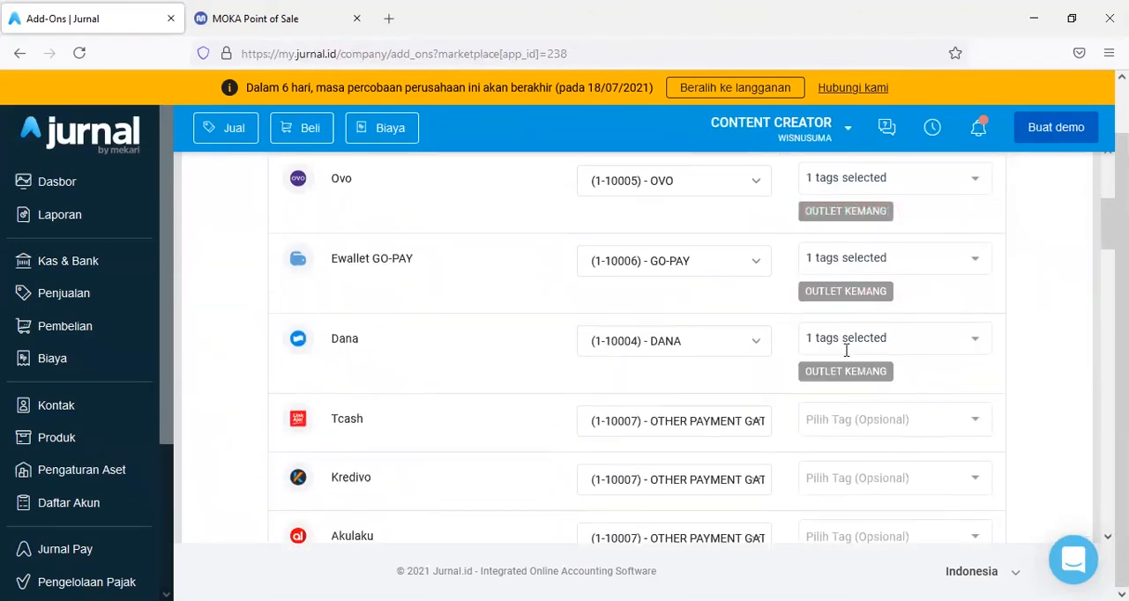
- Assign the OUTLET KEMANG tag to every payment method from Tcash through Gofood and Other
{"action": "left_click", "coordinate": [853, 356]}
{"action": "left_click", "coordinate": [855, 323]}
{"action": "scroll", "coordinate": [857, 353], "scroll_direction": "down", "scroll_amount": 1}
{"action": "left_click", "coordinate": [859, 360]}
{"action": "left_click", "coordinate": [861, 321]}
{"action": "left_click", "coordinate": [859, 307]}
{"action": "left_click", "coordinate": [859, 342]}
{"action": "left_click", "coordinate": [859, 391]}
{"action": "scroll", "coordinate": [858, 396], "scroll_direction": "down", "scroll_amount": 1}
{"action": "left_click", "coordinate": [858, 423]}
{"action": "left_click", "coordinate": [856, 396]}
{"action": "scroll", "coordinate": [857, 379], "scroll_direction": "down", "scroll_amount": 3}
{"action": "left_click", "coordinate": [862, 255]}
{"action": "left_click", "coordinate": [866, 333]}
{"action": "left_click", "coordinate": [860, 373]}
{"action": "scroll", "coordinate": [847, 408], "scroll_direction": "down", "scroll_amount": 1}
{"action": "left_click", "coordinate": [849, 330]}
{"action": "left_click", "coordinate": [851, 368]}
{"action": "scroll", "coordinate": [853, 362], "scroll_direction": "down", "scroll_amount": 1}
{"action": "left_click", "coordinate": [854, 328]}
{"action": "left_click", "coordinate": [854, 361]}
{"action": "left_click", "coordinate": [847, 360]}
{"action": "left_click", "coordinate": [851, 394]}
{"action": "left_click", "coordinate": [855, 363]}
{"action": "left_click", "coordinate": [865, 474]}
{"action": "left_click", "coordinate": [866, 443]}
- Assign the OUTLET KEMANG tag to the remaining payment methods from Other Ovo through Debit / Credit, Card and Invoice
{"action": "scroll", "coordinate": [873, 397], "scroll_direction": "down", "scroll_amount": 4}
{"action": "left_click", "coordinate": [876, 221]}
{"action": "left_click", "coordinate": [875, 259]}
{"action": "left_click", "coordinate": [876, 343]}
- Assign the OUTLET KEMANG tag to the Bank Transfer and Check payment methods
{"action": "left_click", "coordinate": [884, 380]}
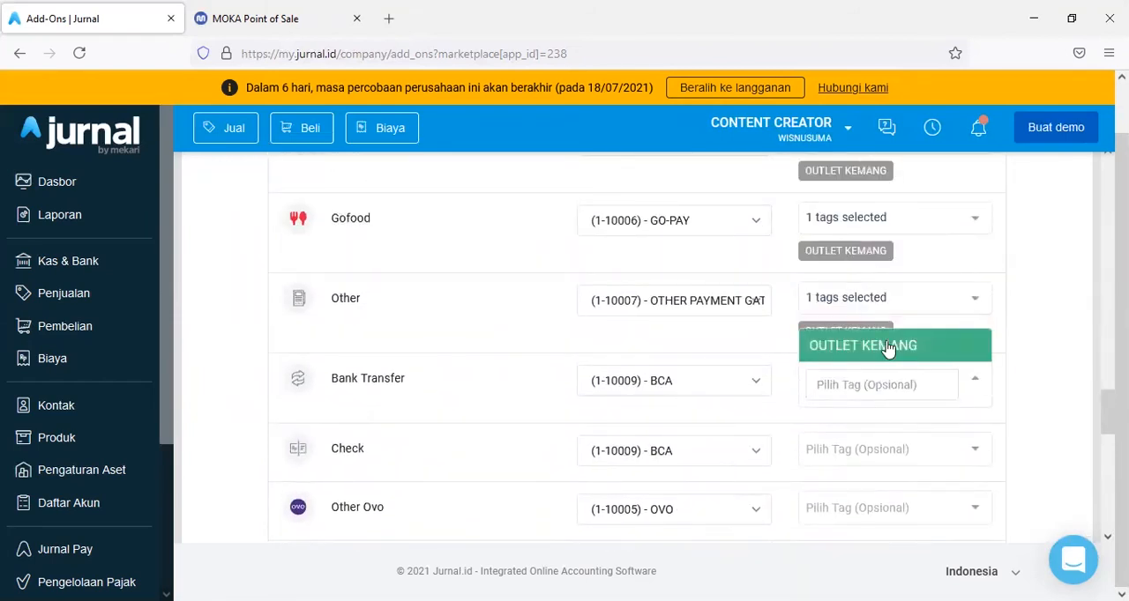
{"action": "left_click", "coordinate": [888, 348]}
{"action": "left_click", "coordinate": [888, 457]}
{"action": "left_click", "coordinate": [890, 425]}
{"action": "scroll", "coordinate": [894, 377], "scroll_direction": "down", "scroll_amount": 3}
{"action": "left_click", "coordinate": [882, 287]}
{"action": "left_click", "coordinate": [871, 329]}
{"action": "left_click", "coordinate": [863, 324]}
{"action": "left_click", "coordinate": [868, 360]}
{"action": "left_click", "coordinate": [871, 400]}
{"action": "scroll", "coordinate": [875, 353], "scroll_direction": "down", "scroll_amount": 2}
{"action": "left_click", "coordinate": [873, 274]}
{"action": "left_click", "coordinate": [872, 310]}
{"action": "scroll", "coordinate": [870, 300], "scroll_direction": "down", "scroll_amount": 1}
{"action": "left_click", "coordinate": [870, 269]}
{"action": "left_click", "coordinate": [854, 336]}
{"action": "left_click", "coordinate": [857, 375]}
{"action": "scroll", "coordinate": [858, 353], "scroll_direction": "down", "scroll_amount": 2}
{"action": "left_click", "coordinate": [862, 267]}
{"action": "left_click", "coordinate": [862, 304]}
{"action": "left_click", "coordinate": [861, 347]}
{"action": "left_click", "coordinate": [861, 384]}
{"action": "left_click", "coordinate": [859, 427]}
- Review the payment method accounts and tags, and create the MokaPOS connection
{"action": "scroll", "coordinate": [739, 380], "scroll_direction": "up", "scroll_amount": 20}
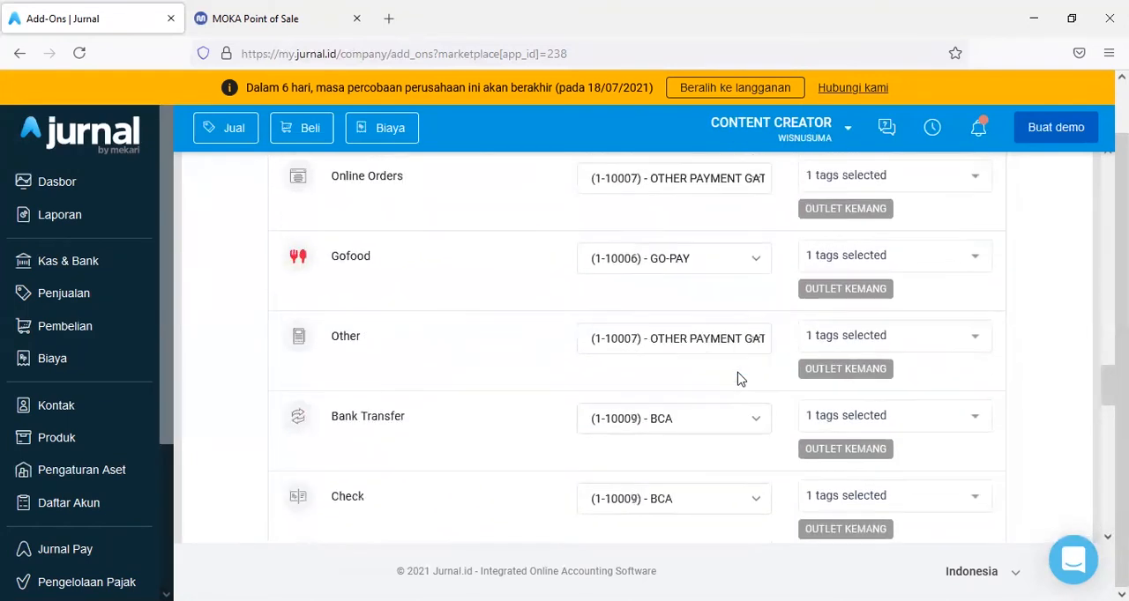
{"action": "scroll", "coordinate": [739, 380], "scroll_direction": "up", "scroll_amount": 5}
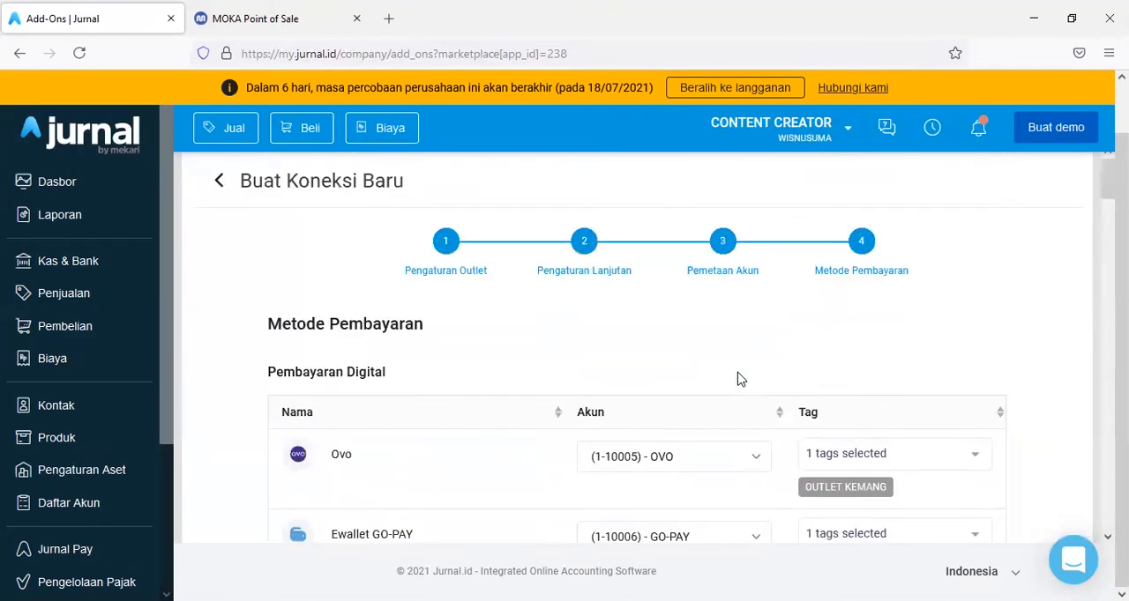
{"action": "scroll", "coordinate": [737, 378], "scroll_direction": "down", "scroll_amount": 20}
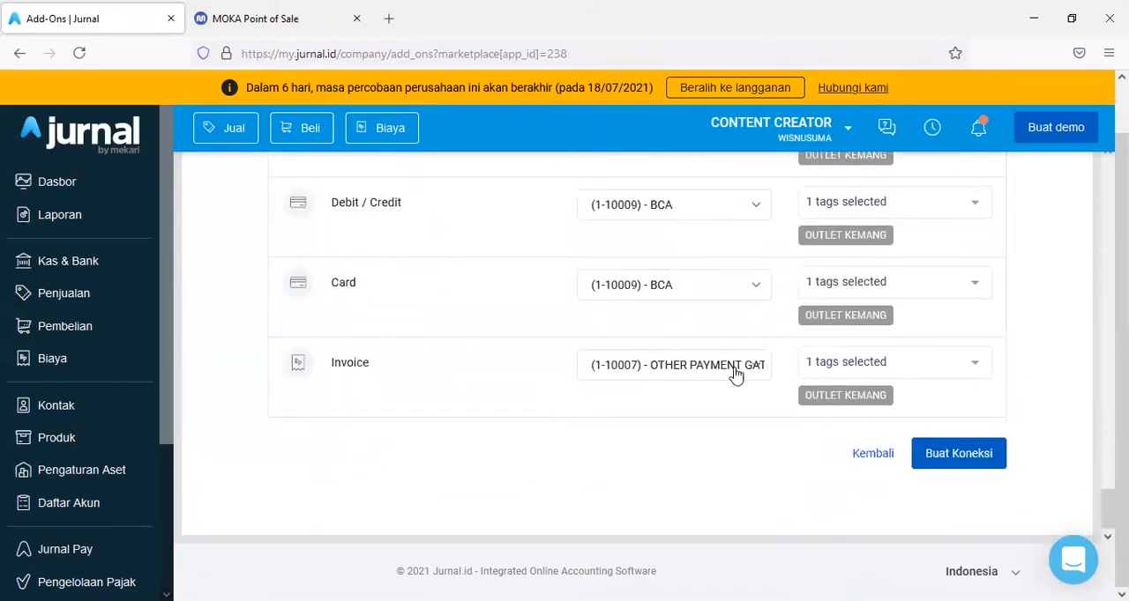
{"action": "left_click", "coordinate": [943, 460]}
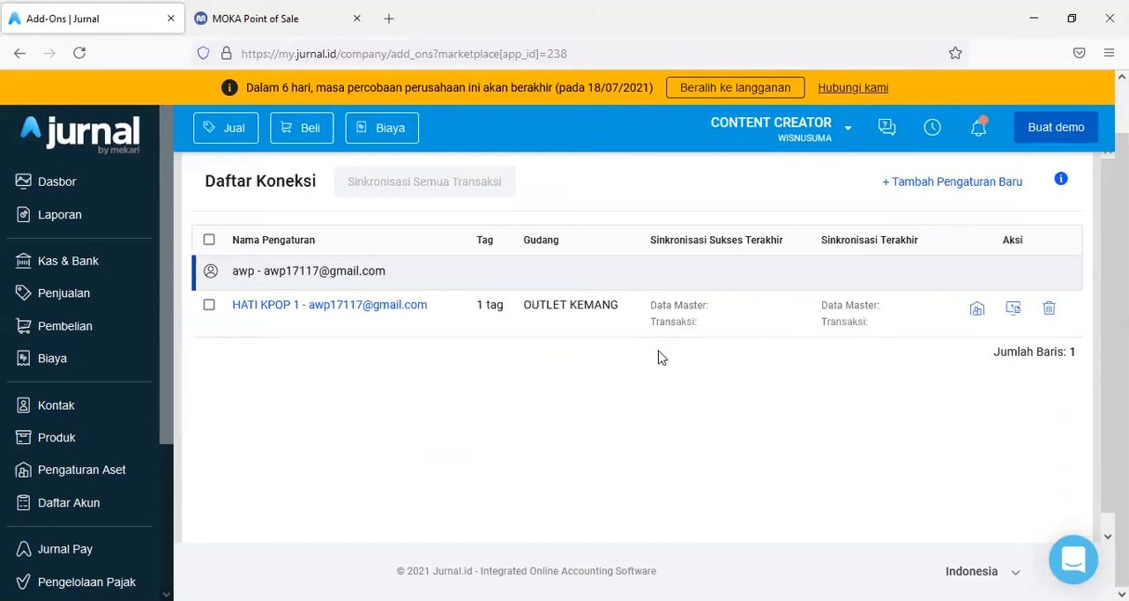
{"action": "left_click", "coordinate": [349, 24]}
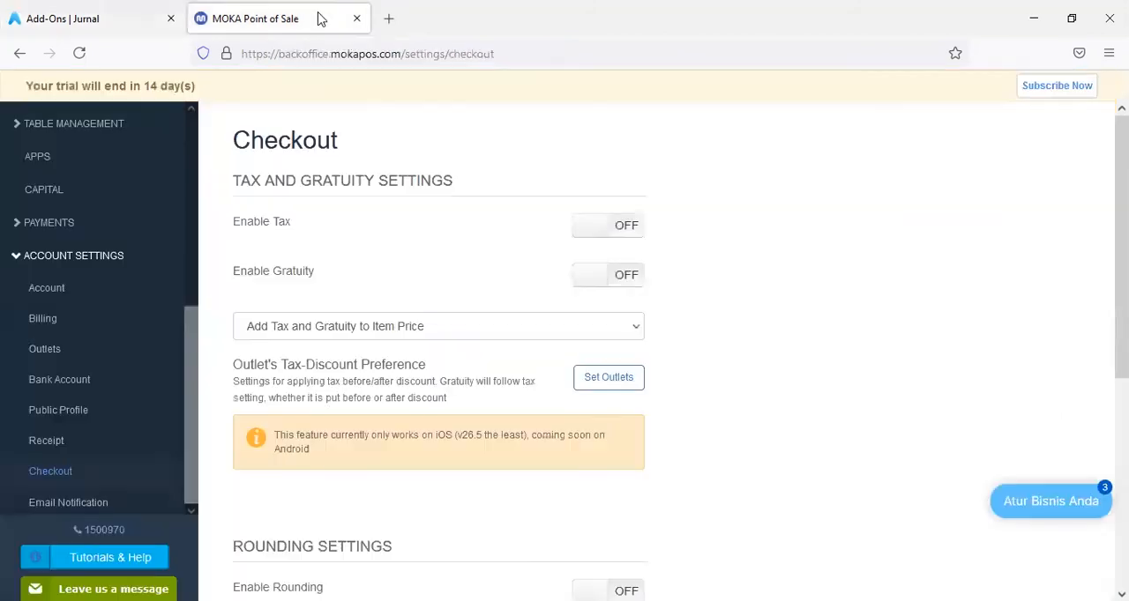
{"action": "scroll", "coordinate": [97, 156], "scroll_direction": "up", "scroll_amount": 3}
{"action": "scroll", "coordinate": [97, 156], "scroll_direction": "up", "scroll_amount": 2}
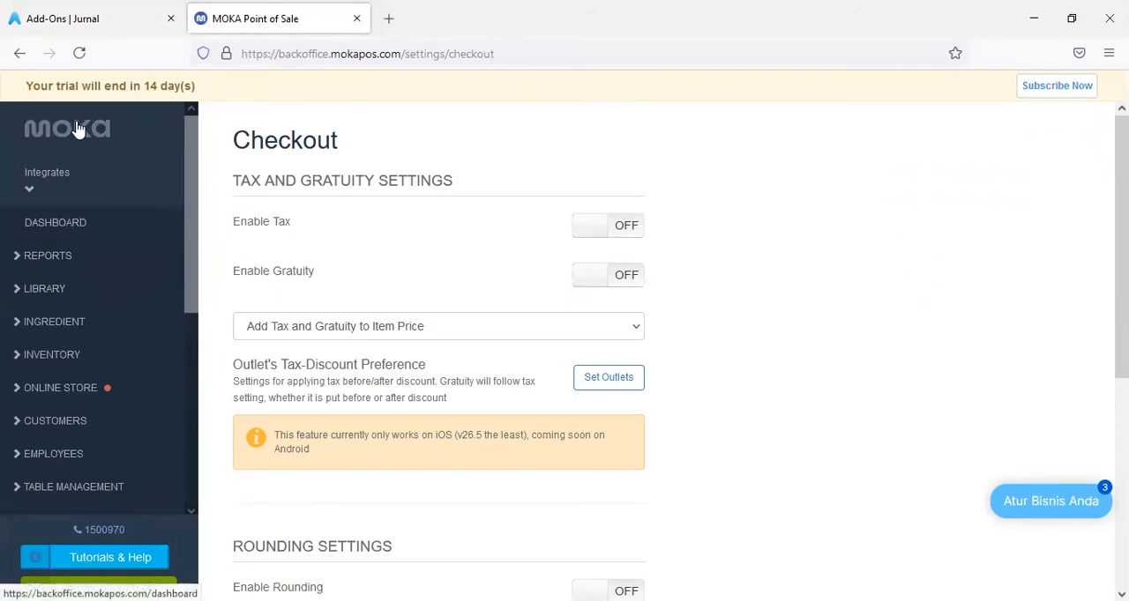
- Try to add another connection setting to the Daftar Koneksi list in Jurnal
{"action": "left_click", "coordinate": [88, 19]}
{"action": "left_click", "coordinate": [984, 180]}
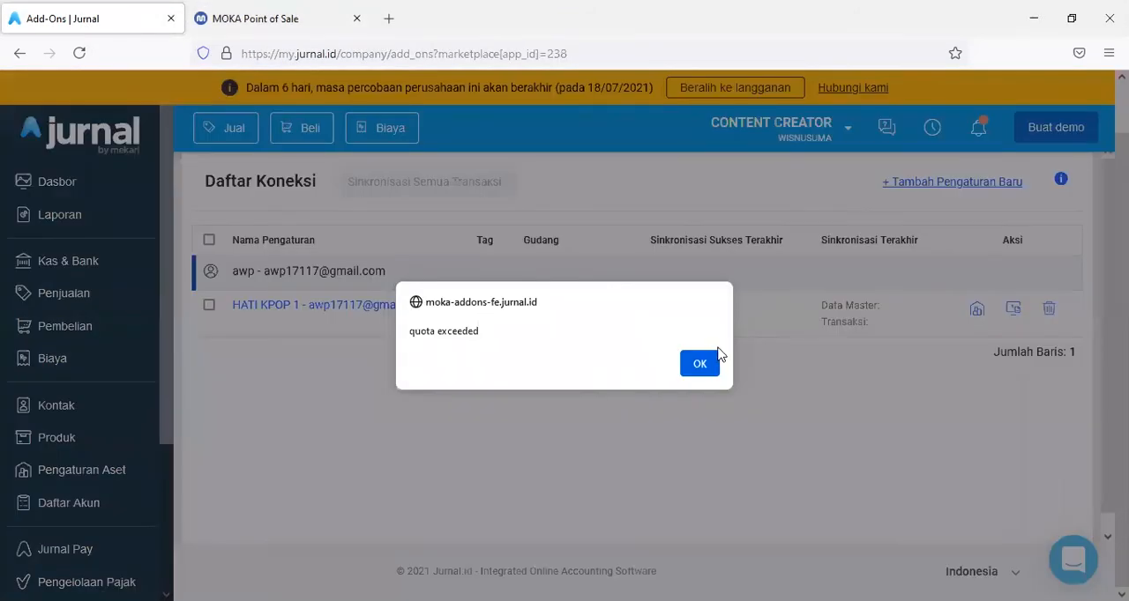
{"action": "left_click", "coordinate": [701, 364]}
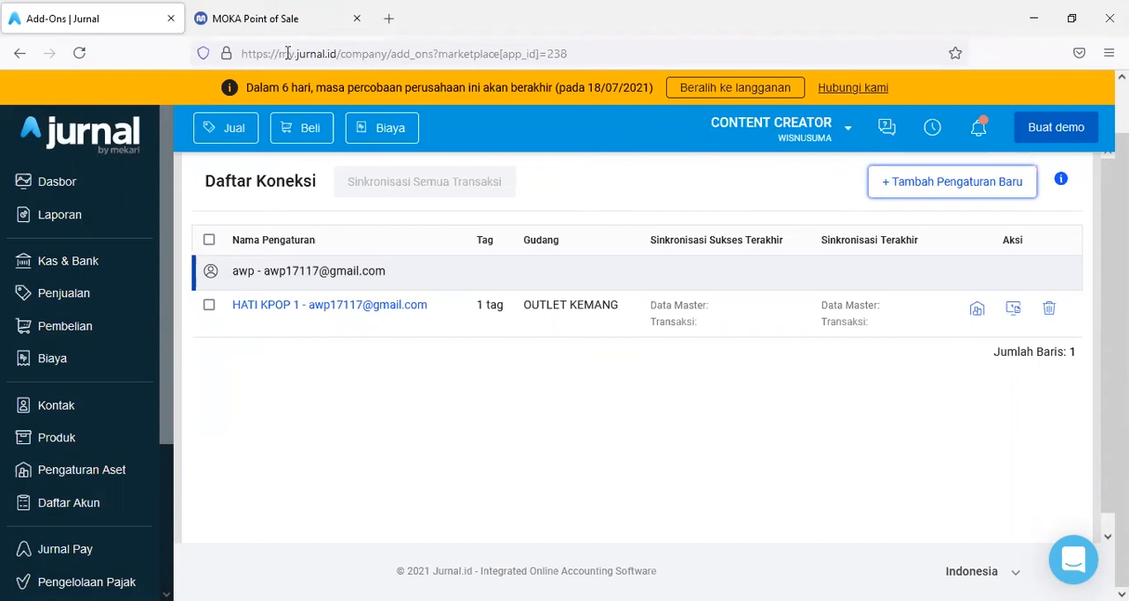
- Switch to Moka and look through the library's Item Library, Modifiers and Taxes pages for HATI KPOP 1
{"action": "left_click", "coordinate": [266, 14]}
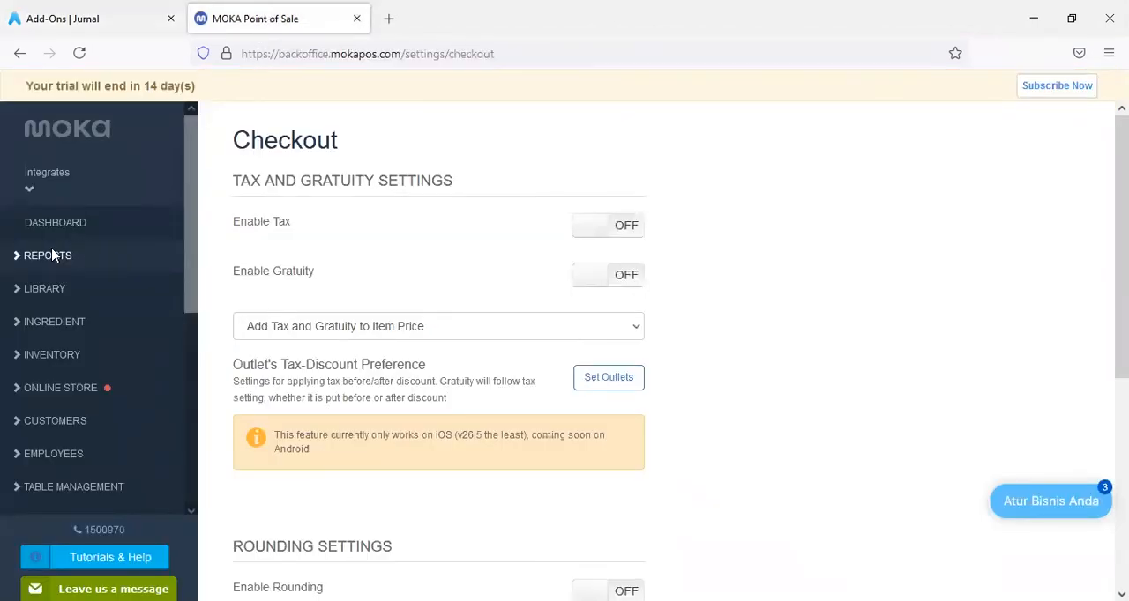
{"action": "left_click", "coordinate": [40, 289]}
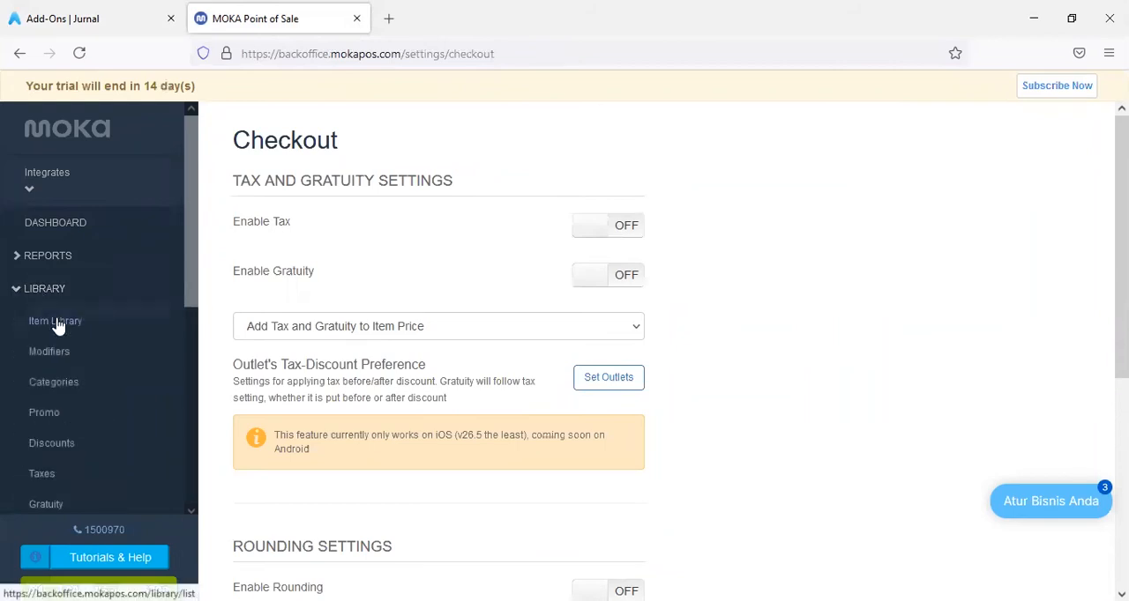
{"action": "left_click", "coordinate": [56, 324]}
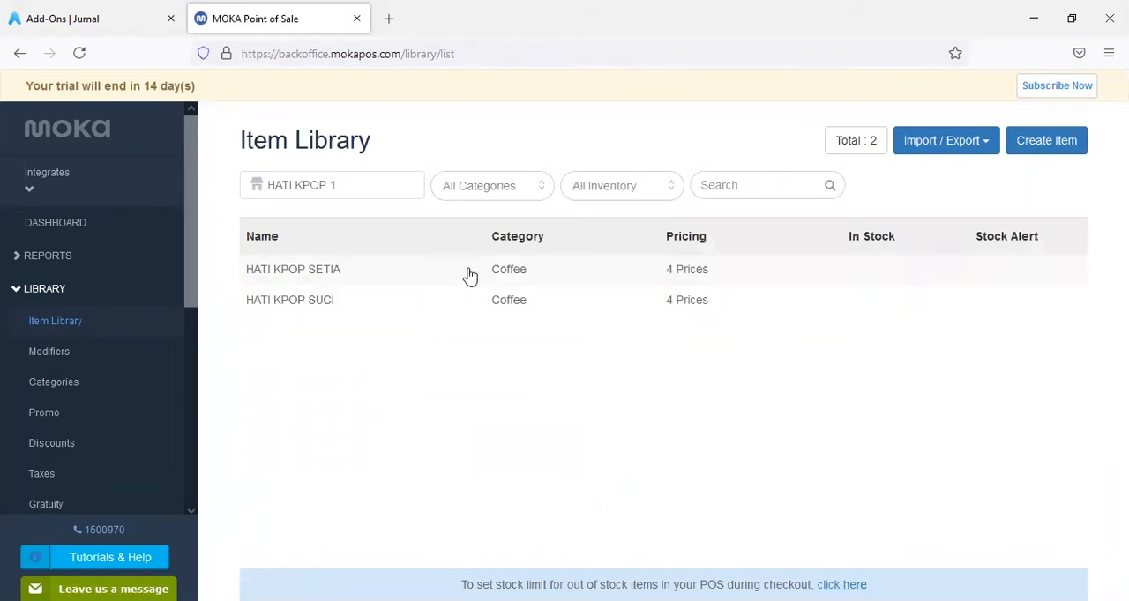
{"action": "left_click", "coordinate": [63, 360]}
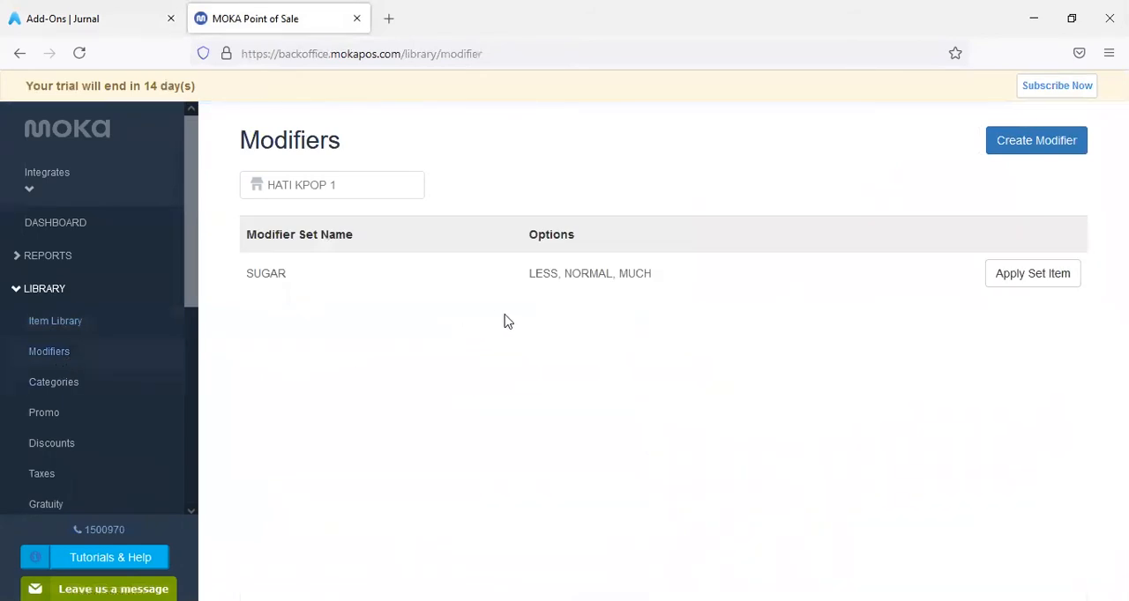
{"action": "scroll", "coordinate": [71, 415], "scroll_direction": "down", "scroll_amount": 2}
{"action": "left_click", "coordinate": [78, 400]}
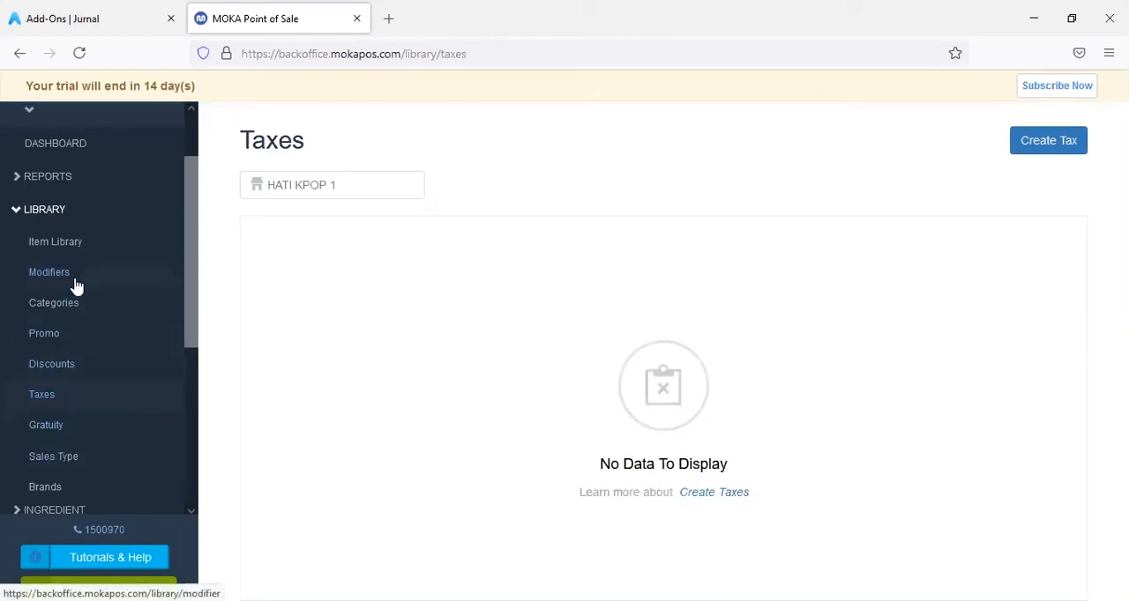
- Open the Transactions report in Moka to examine the sales of outlet HATI KPOP 1
{"action": "scroll", "coordinate": [76, 287], "scroll_direction": "up", "scroll_amount": 2}
{"action": "left_click", "coordinate": [51, 256]}
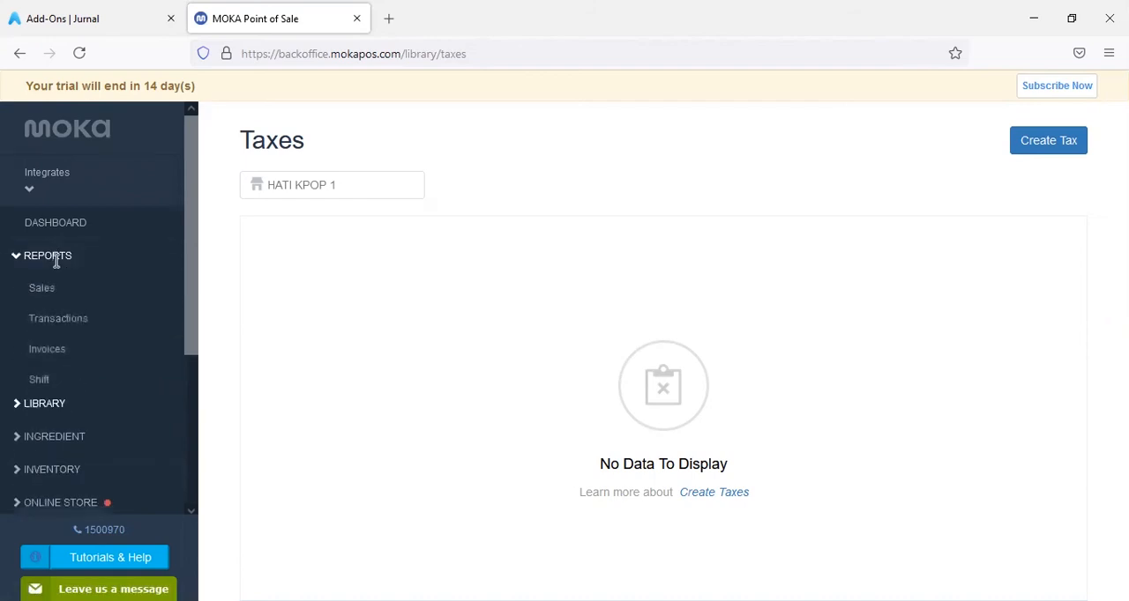
{"action": "left_click", "coordinate": [42, 325]}
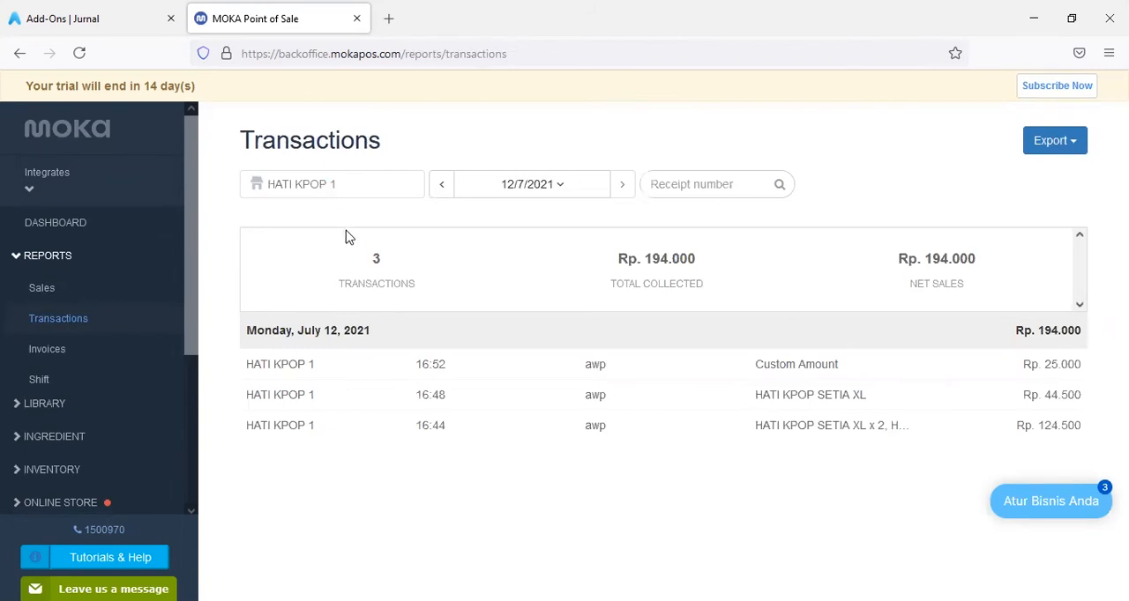
- Switch back to Jurnal and synchronize the master data of the HATI KPOP 1 connection
{"action": "left_click", "coordinate": [87, 25]}
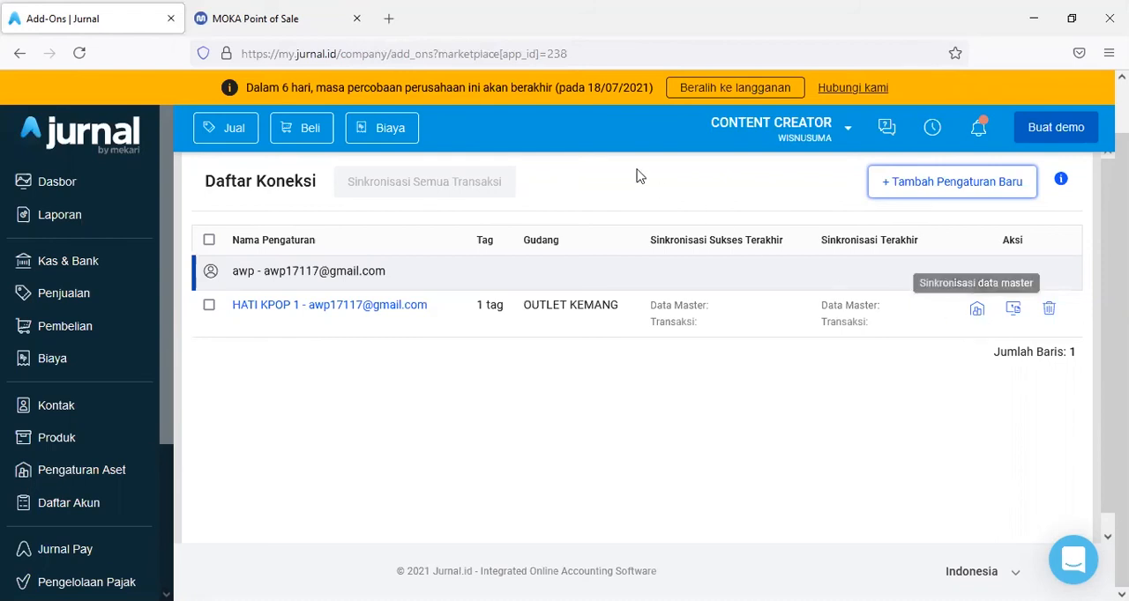
{"action": "left_click", "coordinate": [294, 25]}
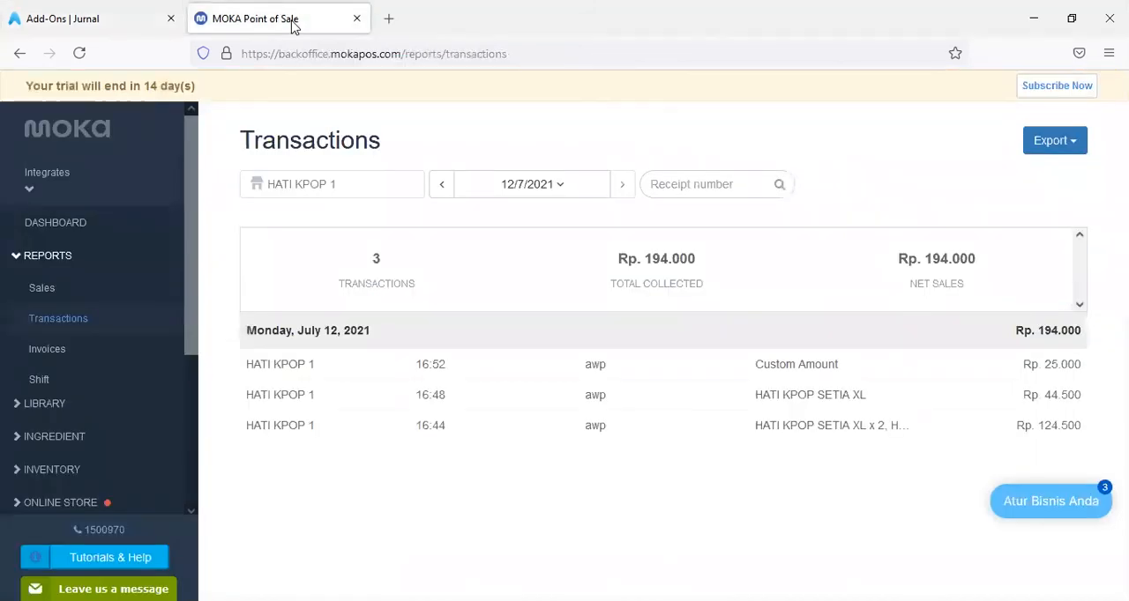
{"action": "left_click", "coordinate": [112, 24]}
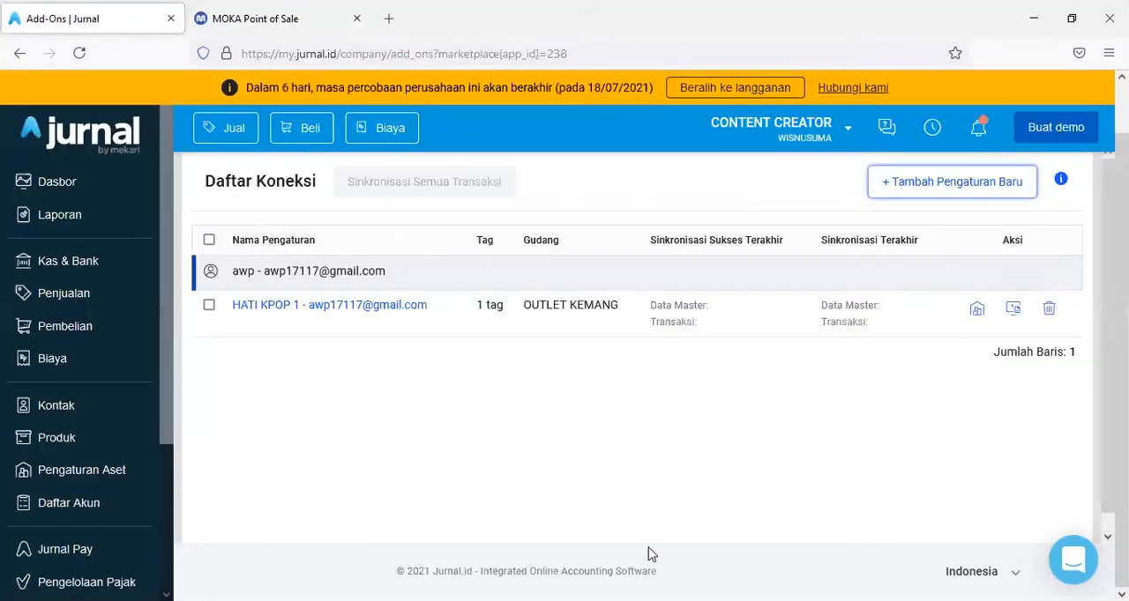
{"action": "left_click", "coordinate": [977, 311]}
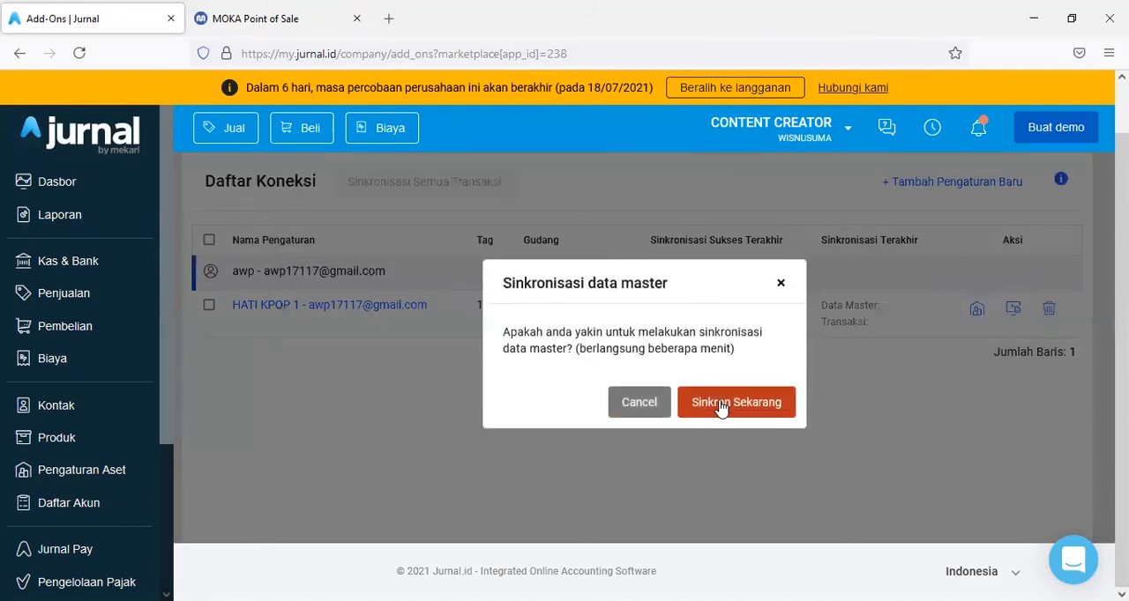
{"action": "left_click", "coordinate": [721, 404]}
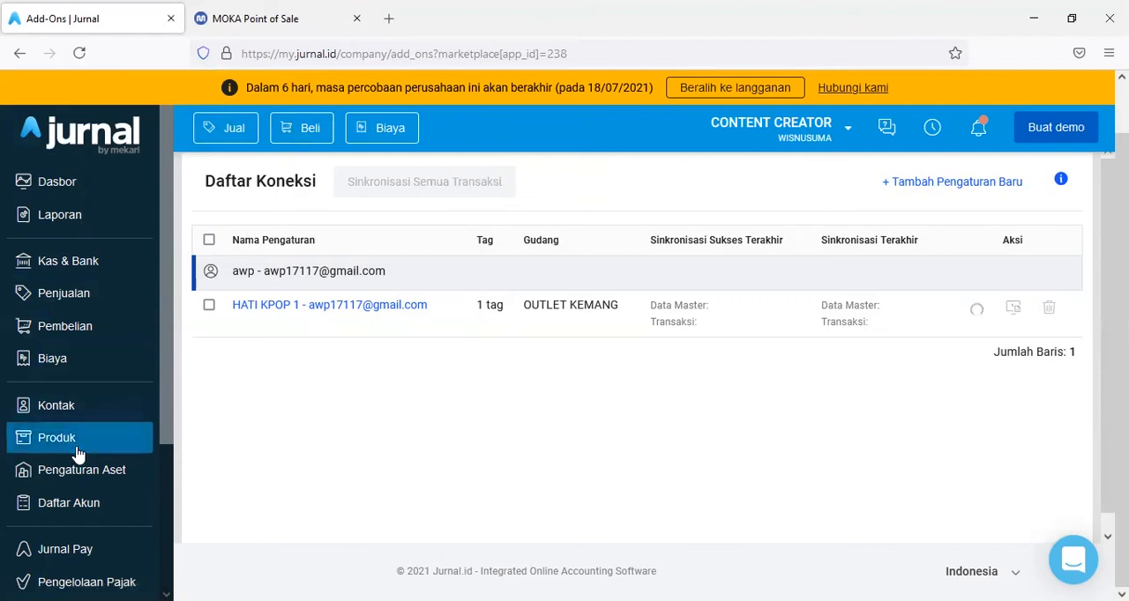
- Synchronize the transactions of the HATI KPOP 1 connection
{"action": "left_click", "coordinate": [291, 304]}
{"action": "left_click", "coordinate": [222, 192]}
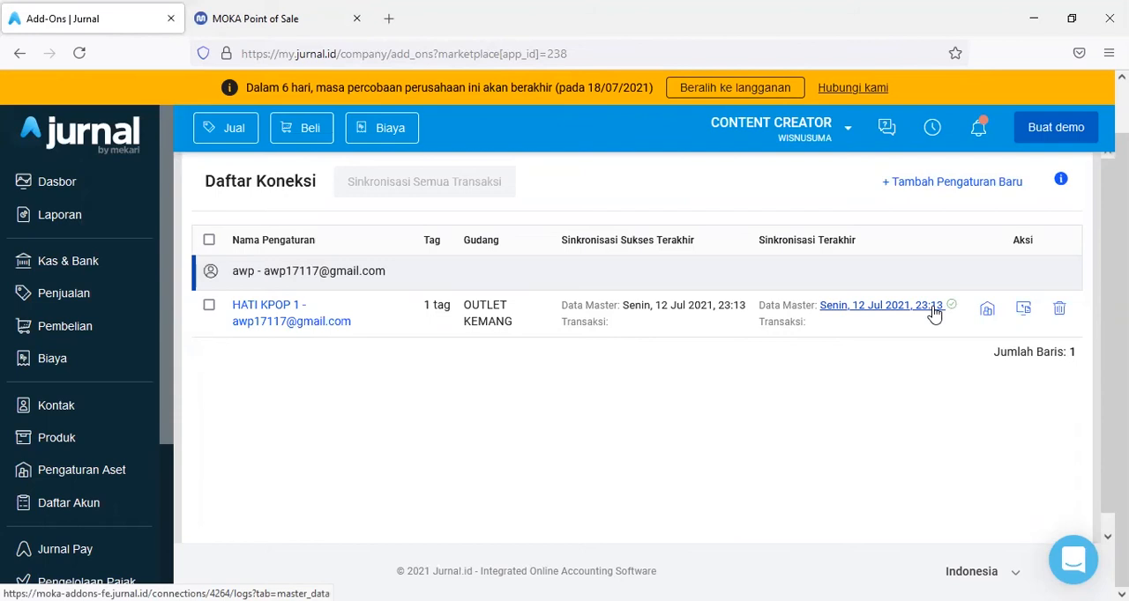
{"action": "left_click", "coordinate": [1025, 310]}
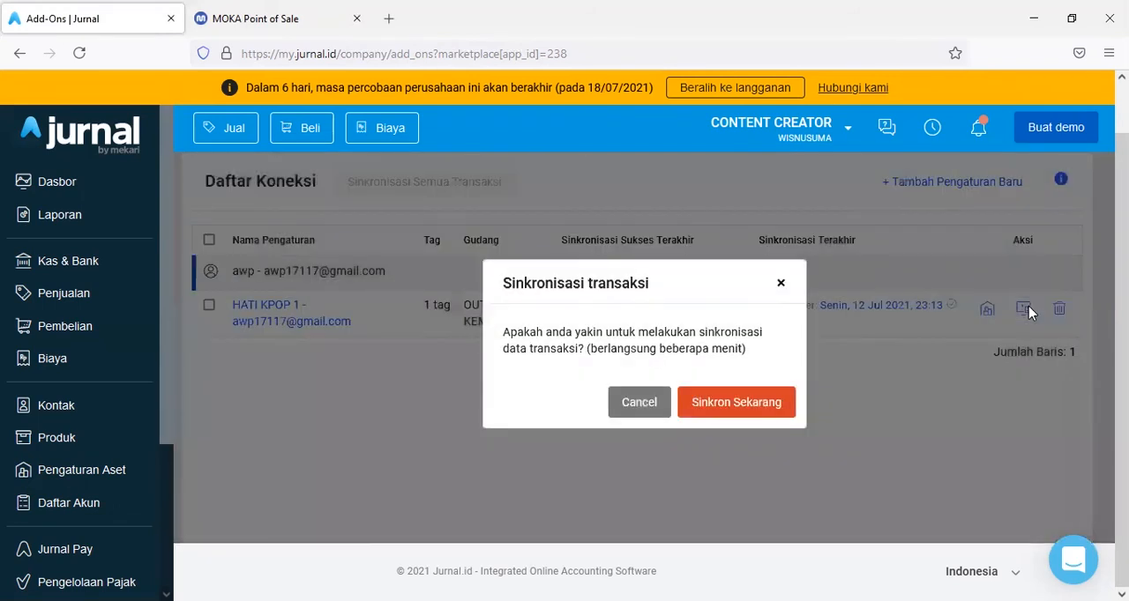
{"action": "left_click", "coordinate": [737, 403]}
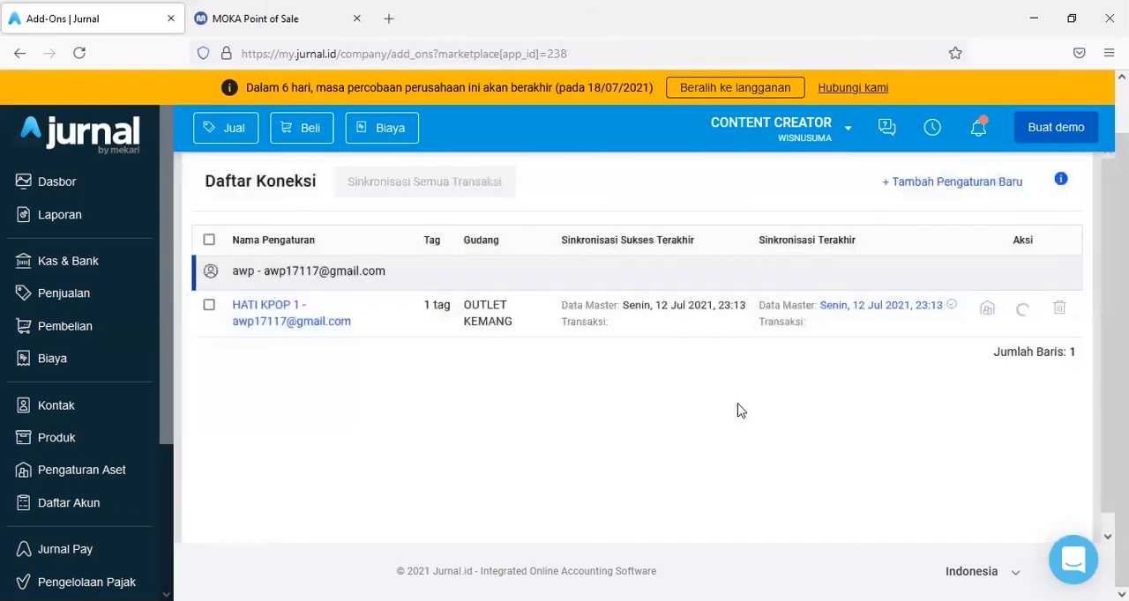
- Switch to Moka, open its Invoices report, and return to Jurnal's connection list
{"action": "left_click", "coordinate": [256, 20]}
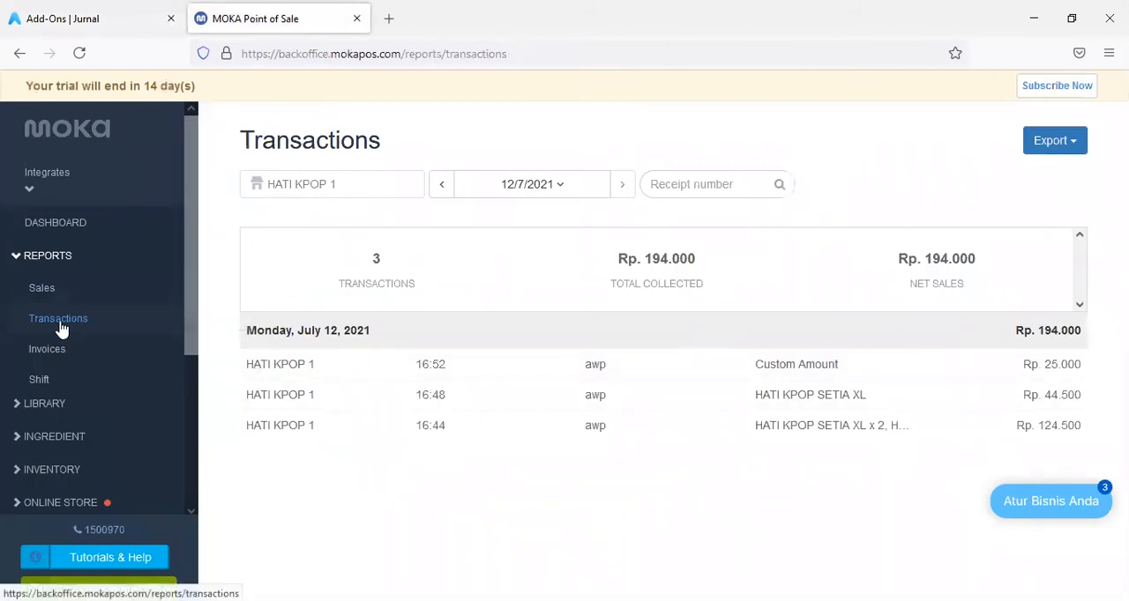
{"action": "left_click", "coordinate": [60, 360]}
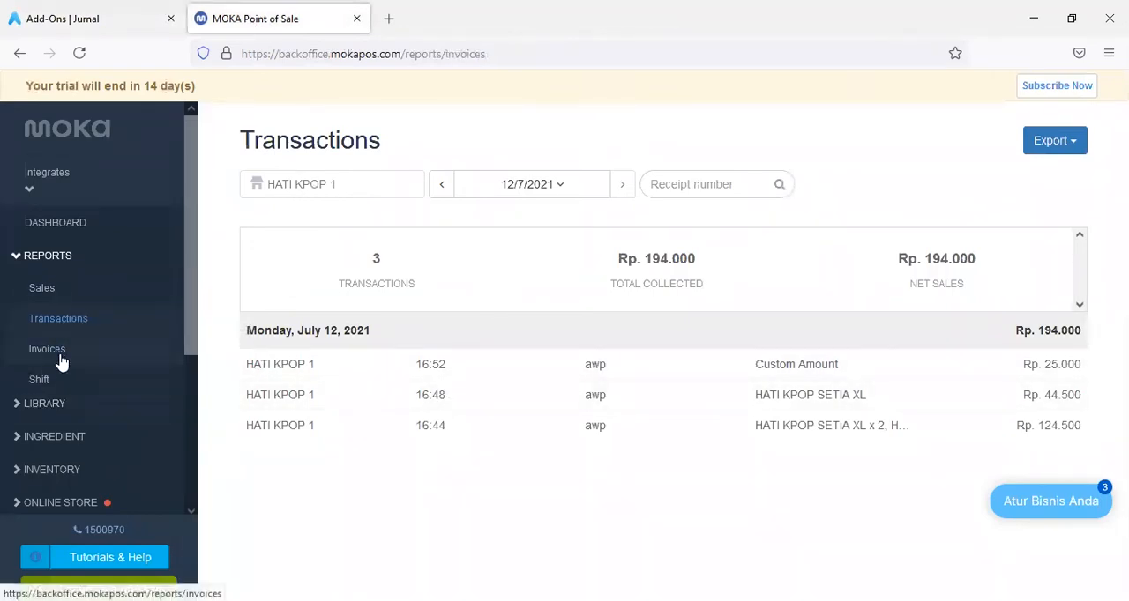
{"action": "left_click", "coordinate": [97, 19]}
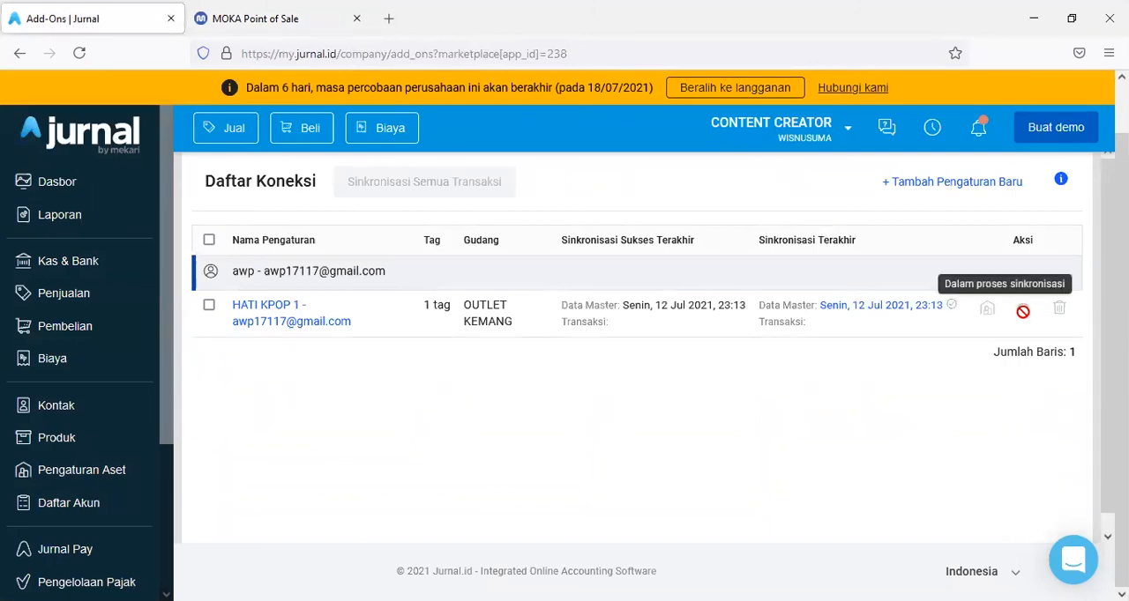
- Open Jurnal's Penjualan page separately and examine the synchronized sales invoices under Faktur Penjualan
{"action": "right_click", "coordinate": [42, 301]}
{"action": "left_click", "coordinate": [88, 312]}
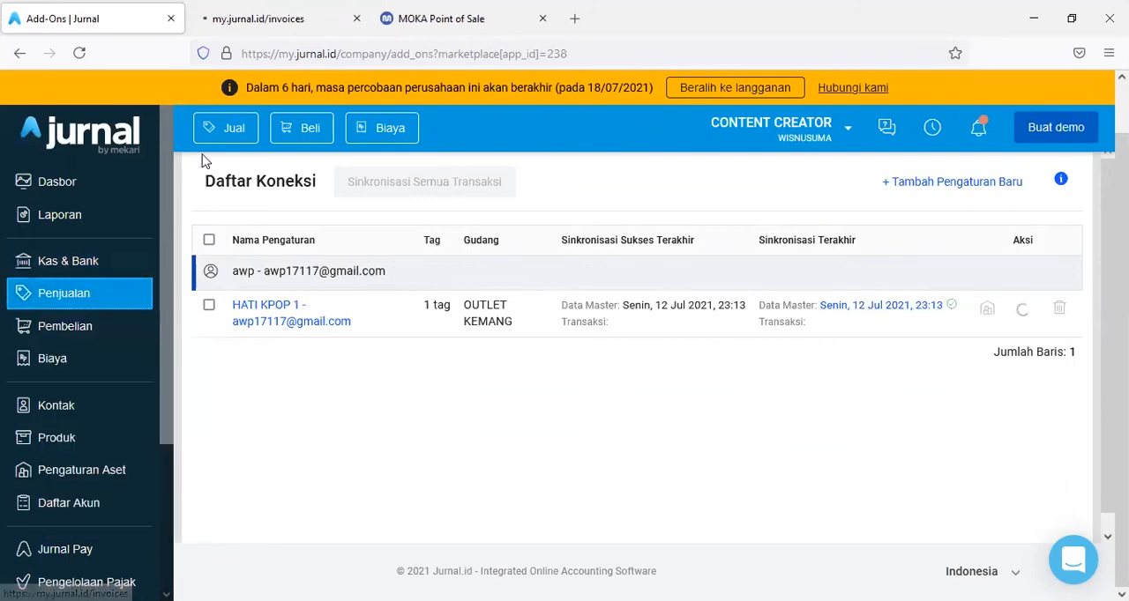
{"action": "left_click", "coordinate": [279, 18]}
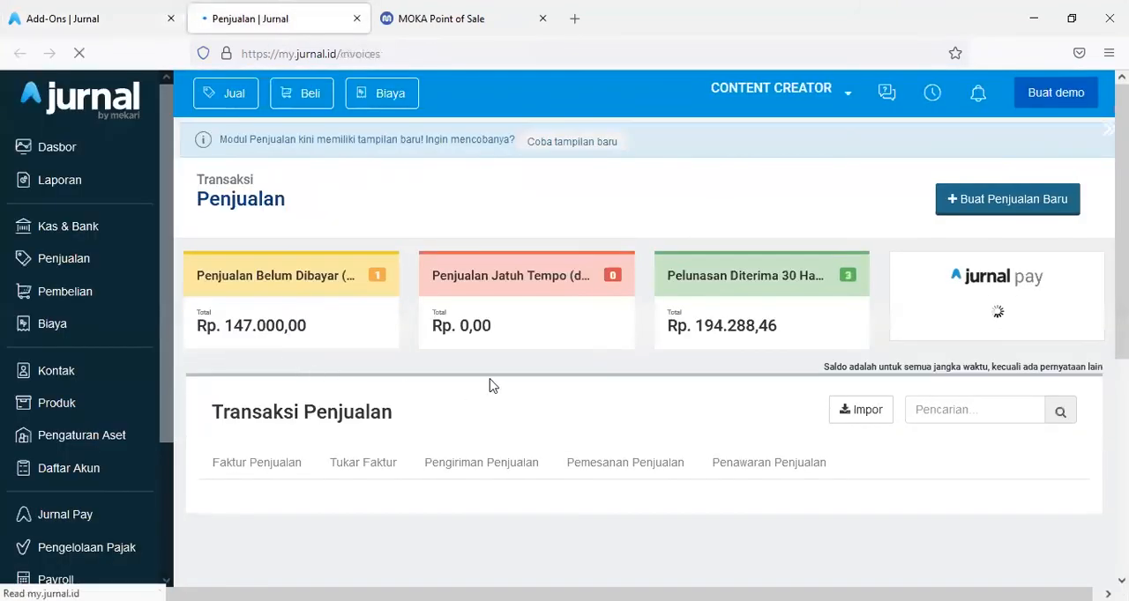
{"action": "scroll", "coordinate": [503, 386], "scroll_direction": "down", "scroll_amount": 2}
{"action": "scroll", "coordinate": [504, 387], "scroll_direction": "down", "scroll_amount": 3}
{"action": "scroll", "coordinate": [505, 386], "scroll_direction": "up", "scroll_amount": 4}
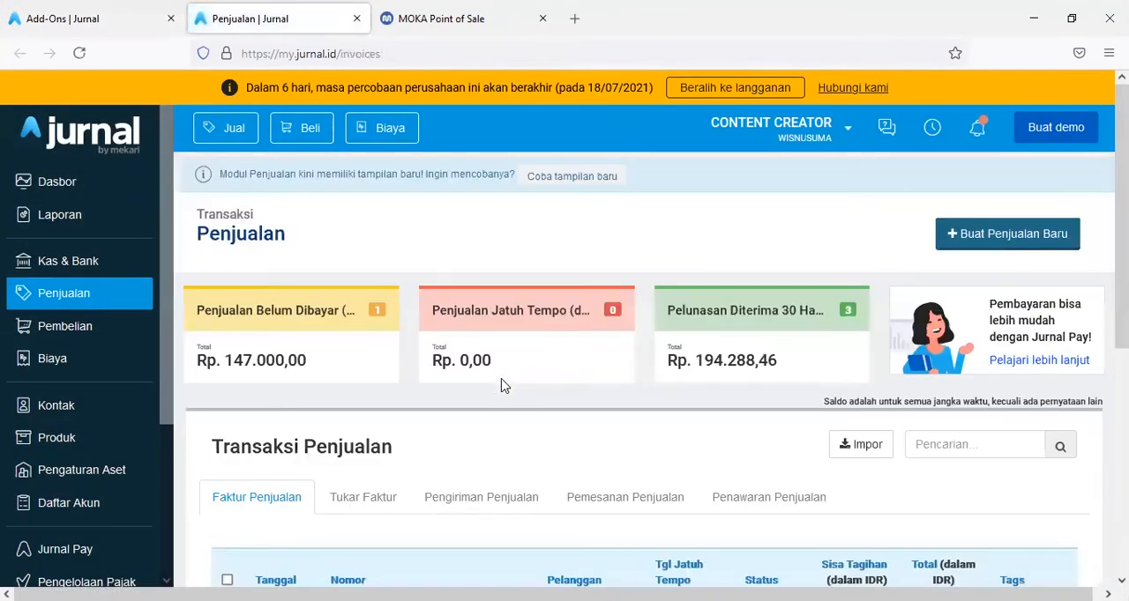
{"action": "scroll", "coordinate": [504, 386], "scroll_direction": "down", "scroll_amount": 3}
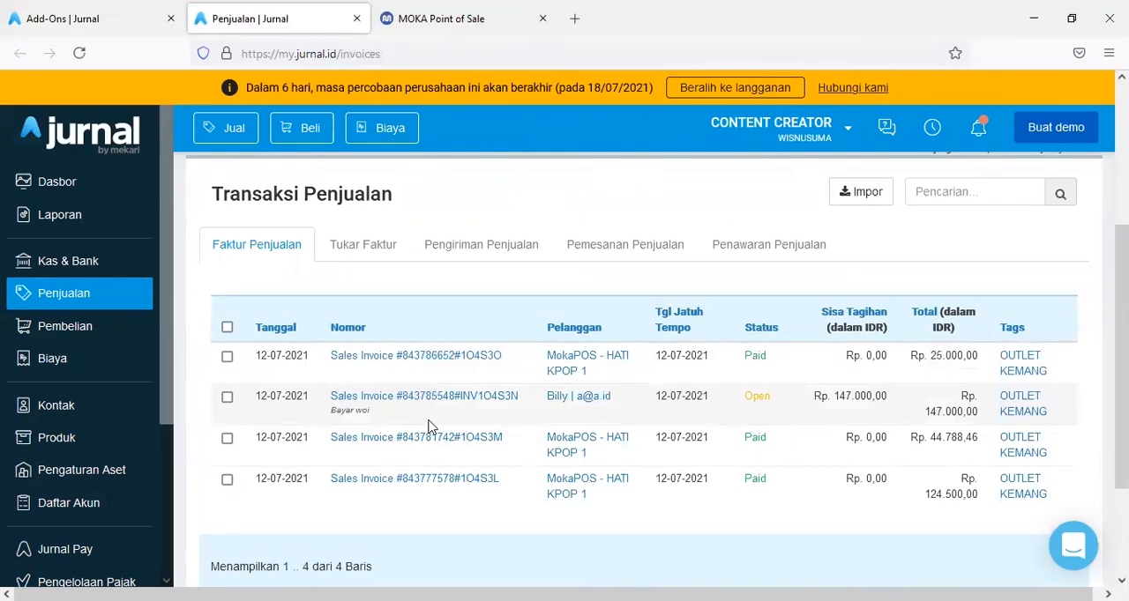
- Return to the Daftar Koneksi list and check the synchronization status of the HATI KPOP 1 connection
{"action": "left_click", "coordinate": [126, 17]}
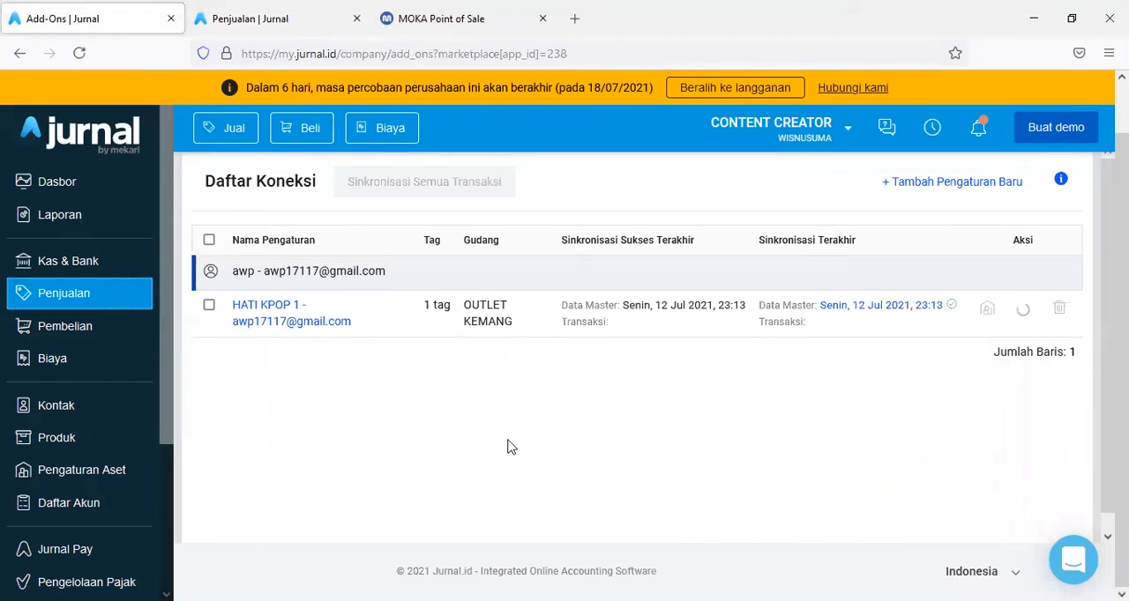
{"action": "scroll", "coordinate": [649, 452], "scroll_direction": "up", "scroll_amount": 2}
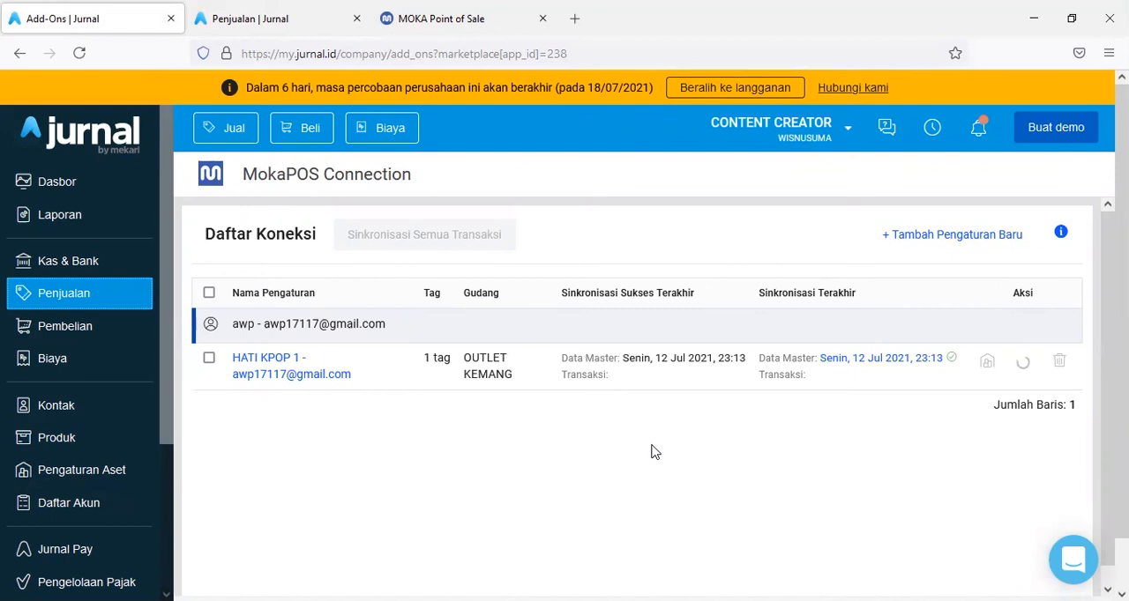
- Open Jurnal's Produk page and examine the synchronized HATI KPOP 1 products and their selling prices
{"action": "left_click", "coordinate": [104, 439]}
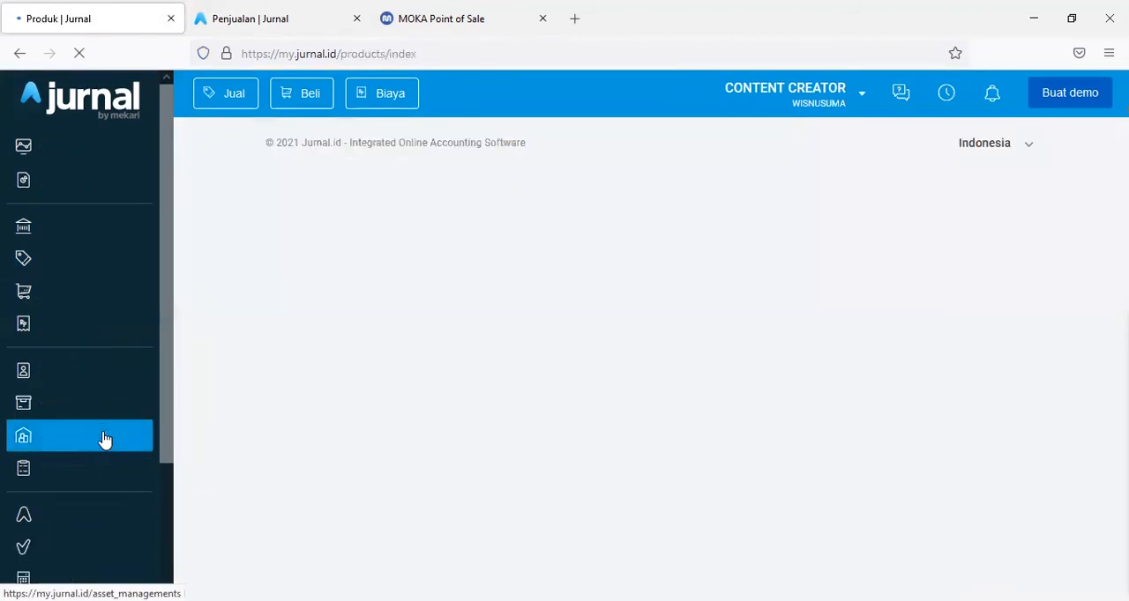
{"action": "scroll", "coordinate": [518, 350], "scroll_direction": "down", "scroll_amount": 5}
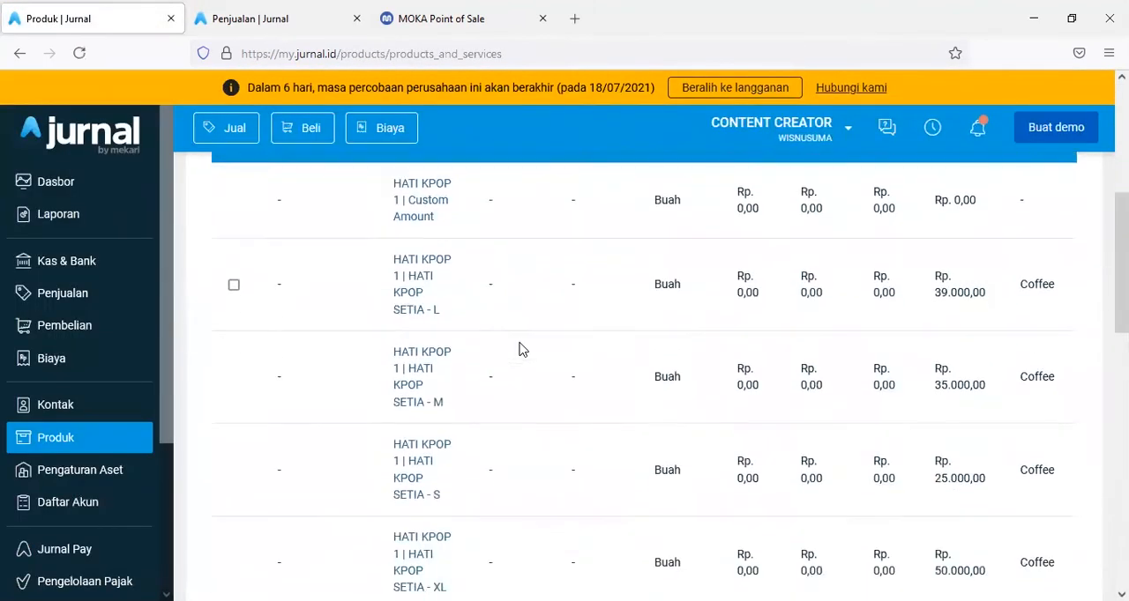
{"action": "scroll", "coordinate": [519, 350], "scroll_direction": "down", "scroll_amount": 2}
{"action": "scroll", "coordinate": [518, 350], "scroll_direction": "down", "scroll_amount": 5}
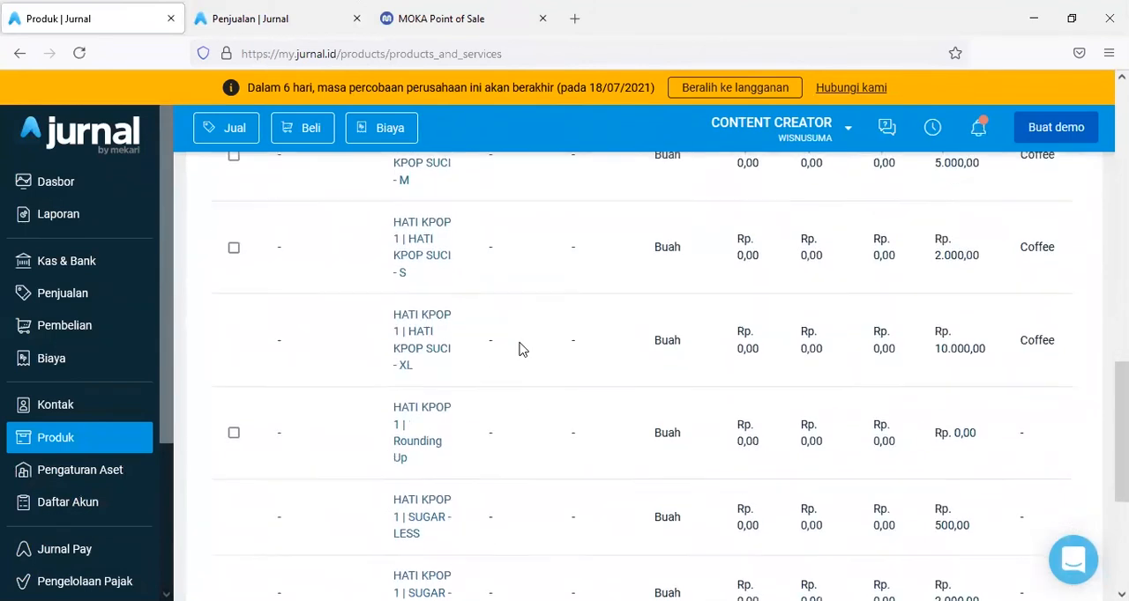
{"action": "scroll", "coordinate": [519, 350], "scroll_direction": "up", "scroll_amount": 8}
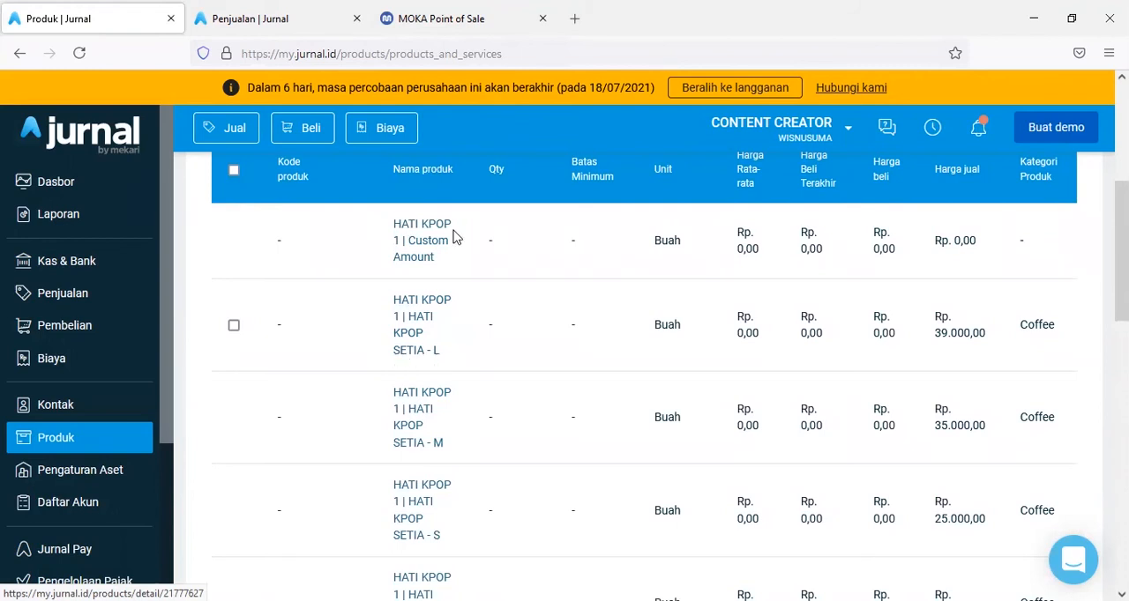
- Open the Item Library in Moka and compare its items with Jurnal's product list
{"action": "left_click", "coordinate": [445, 21]}
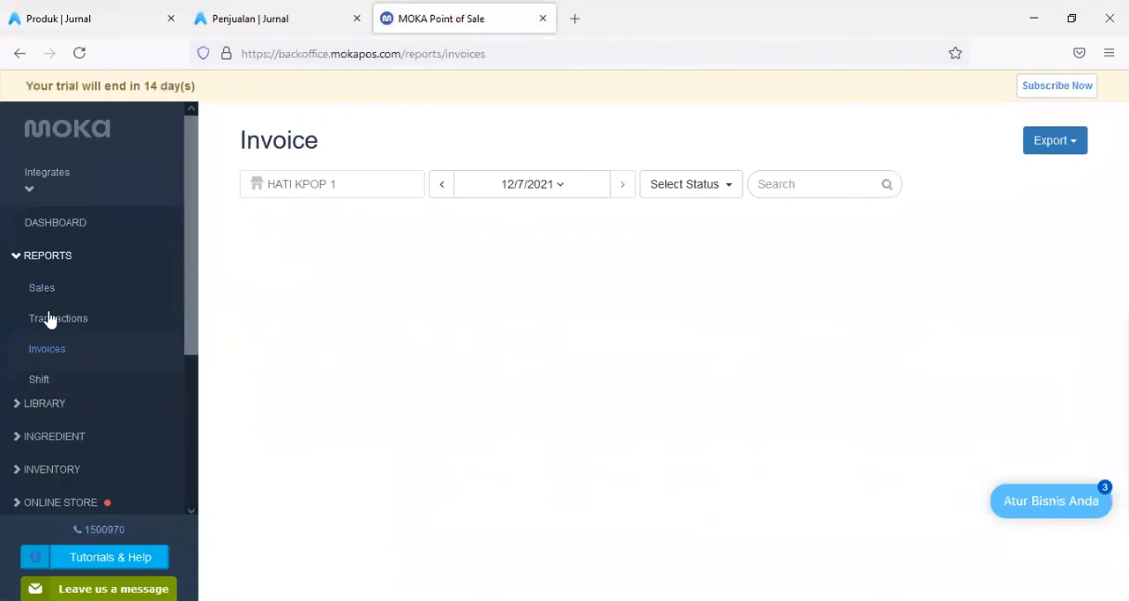
{"action": "left_click", "coordinate": [58, 404]}
{"action": "left_click", "coordinate": [49, 323]}
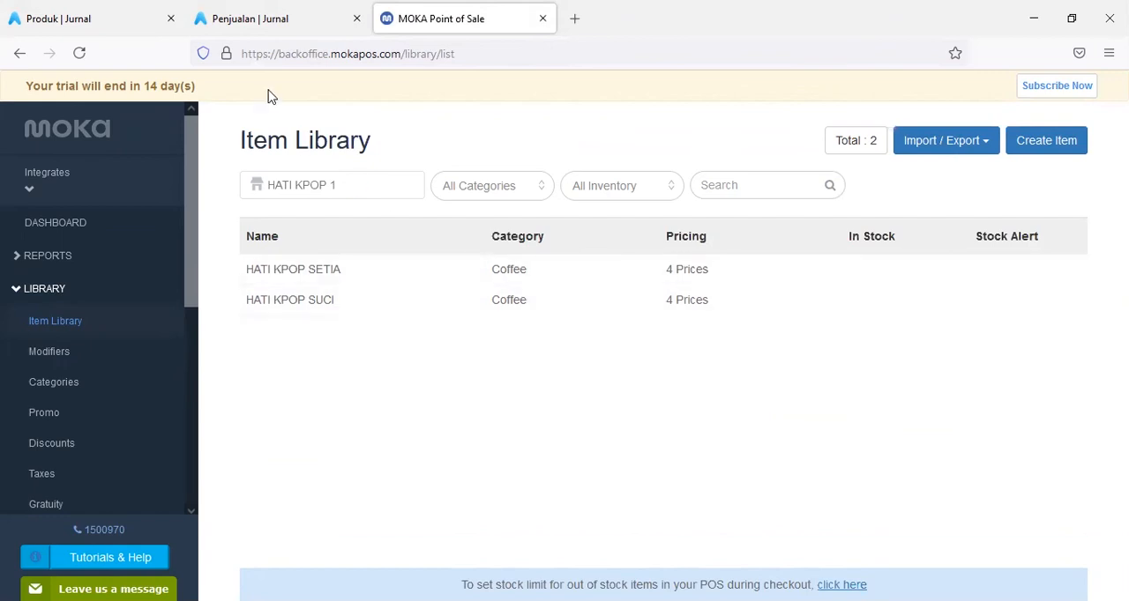
{"action": "left_click", "coordinate": [91, 18]}
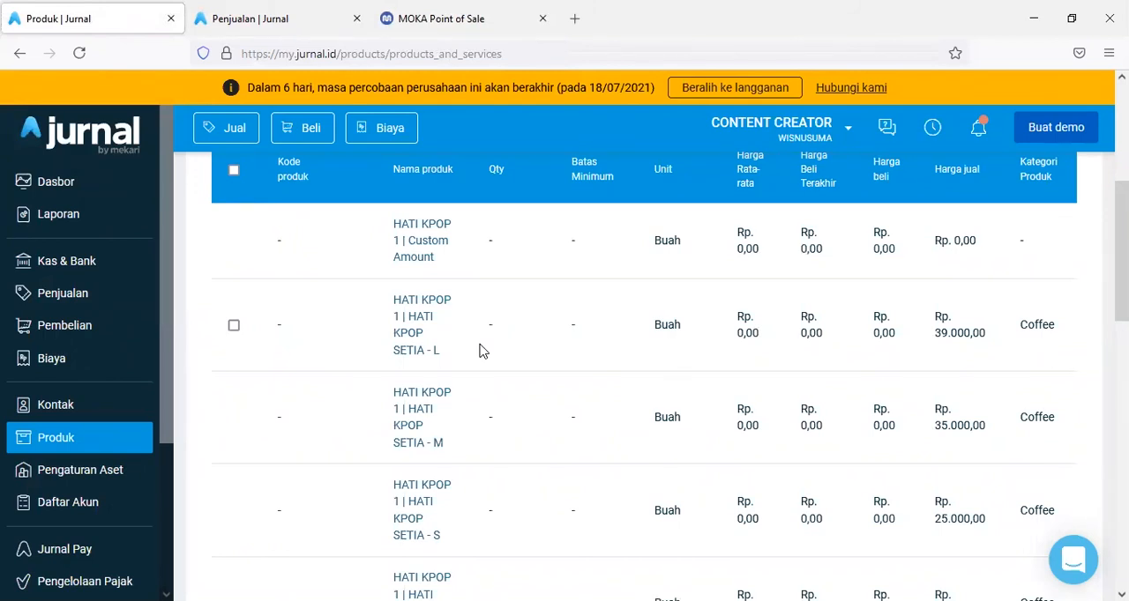
{"action": "scroll", "coordinate": [481, 351], "scroll_direction": "down", "scroll_amount": 6}
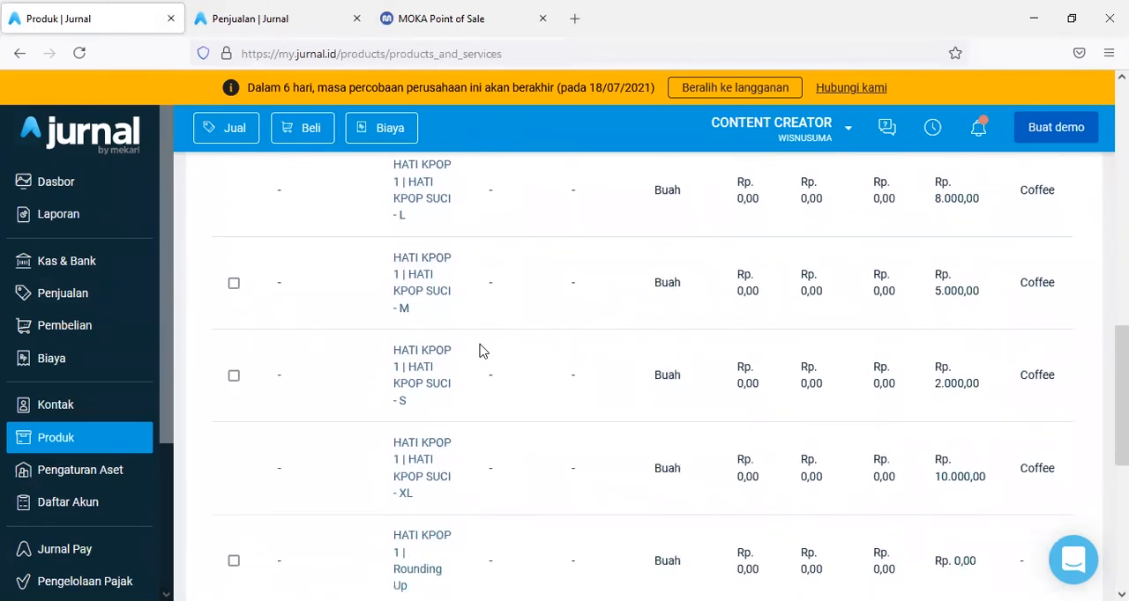
{"action": "scroll", "coordinate": [481, 351], "scroll_direction": "down", "scroll_amount": 2}
{"action": "scroll", "coordinate": [481, 351], "scroll_direction": "down", "scroll_amount": 3}
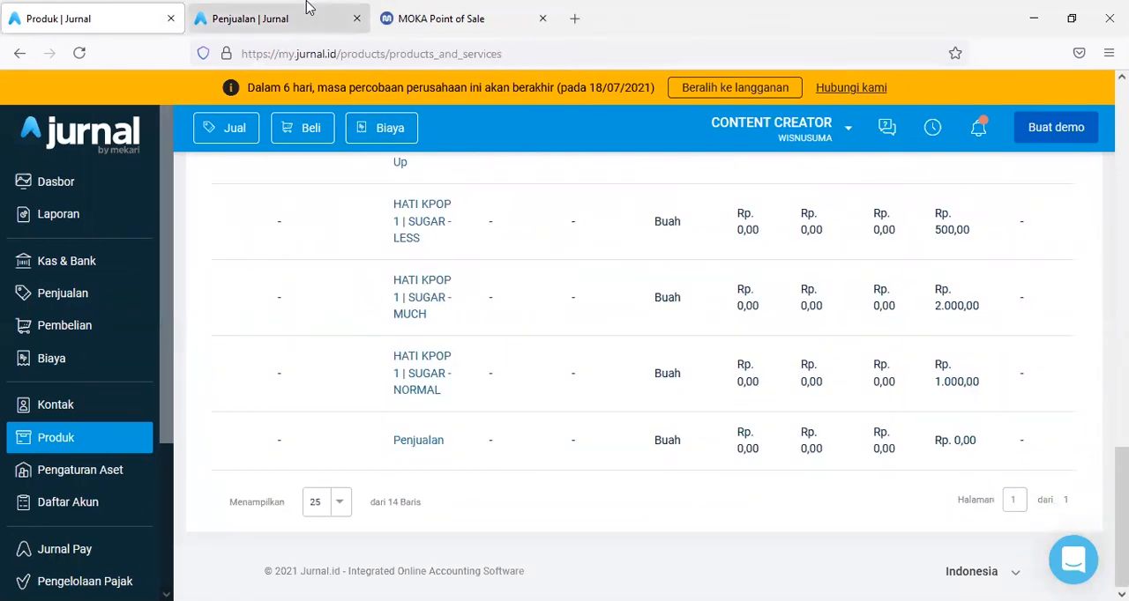
- View the options of the SUGAR modifier set in Moka and compare them with Jurnal's SUGAR products
{"action": "left_click", "coordinate": [482, 20]}
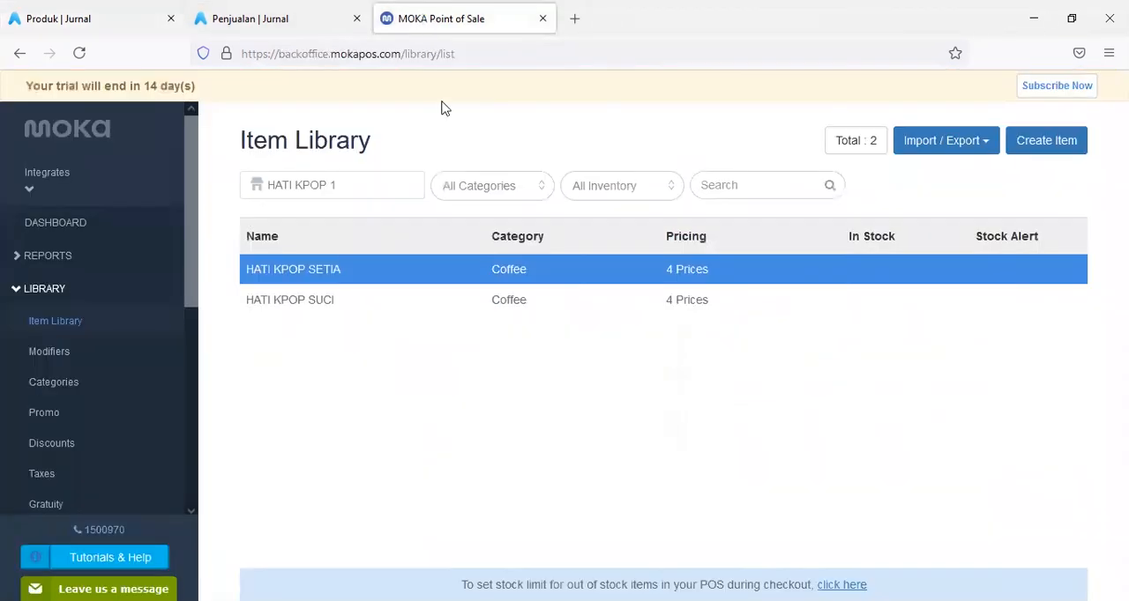
{"action": "left_click", "coordinate": [68, 324]}
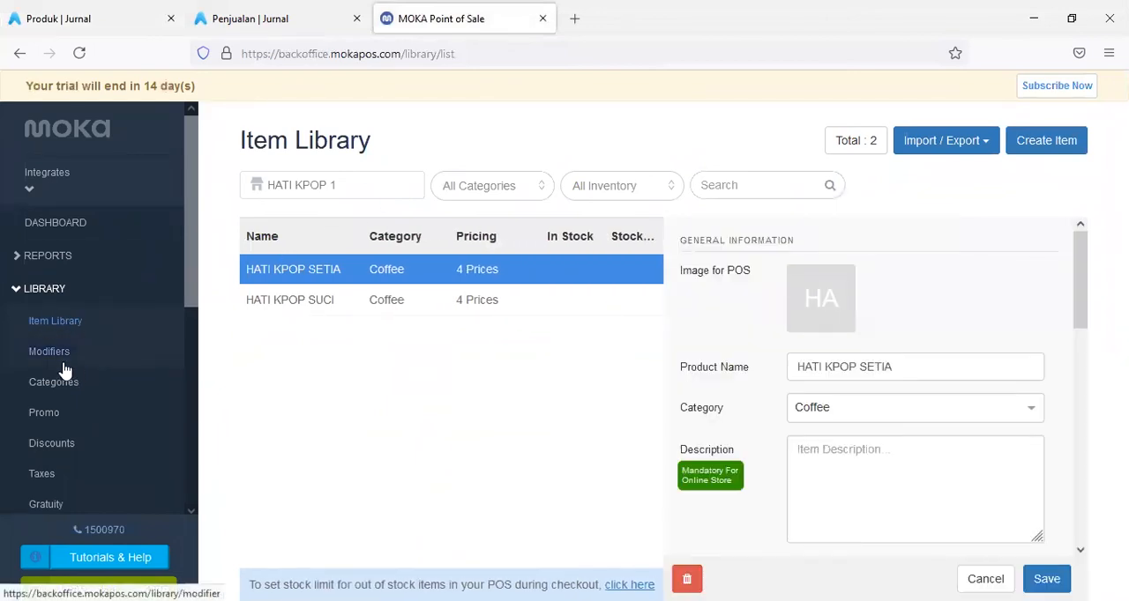
{"action": "left_click", "coordinate": [59, 356]}
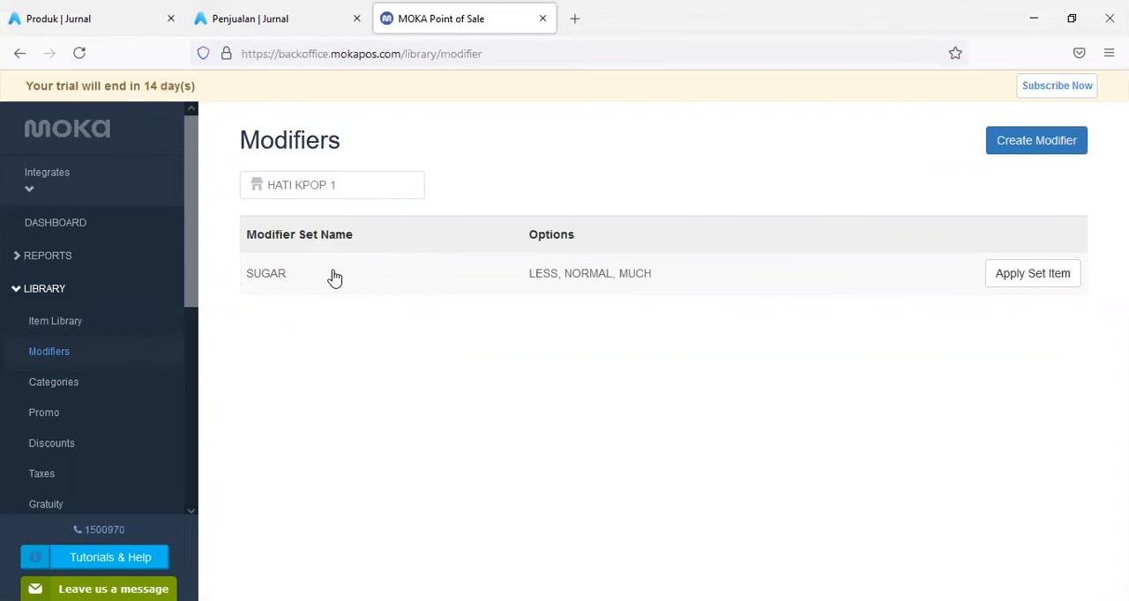
{"action": "left_click", "coordinate": [333, 277]}
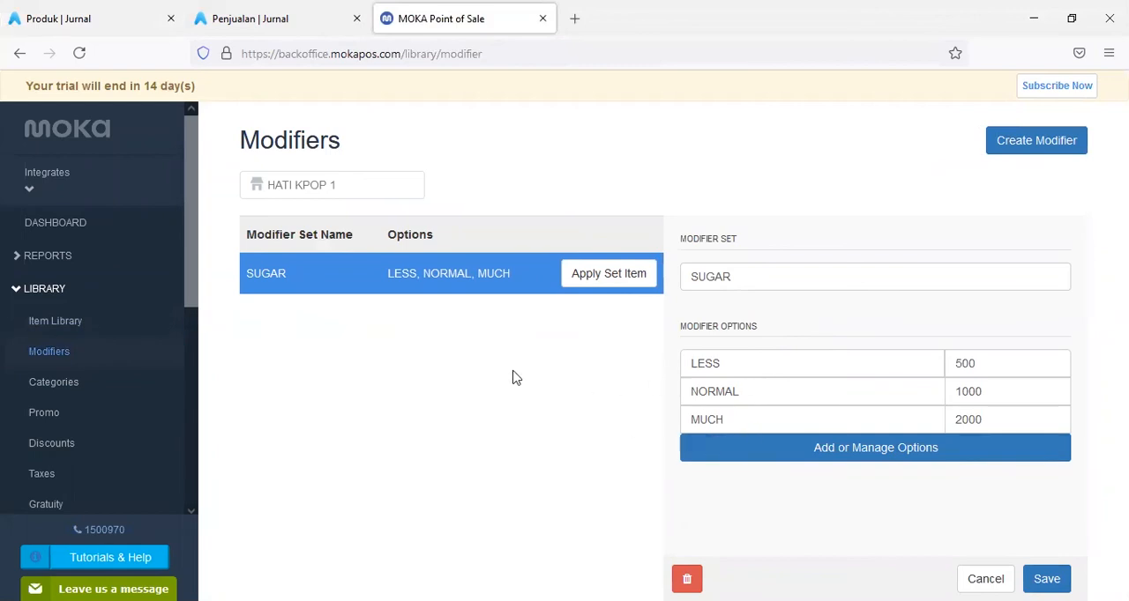
{"action": "left_click", "coordinate": [145, 11]}
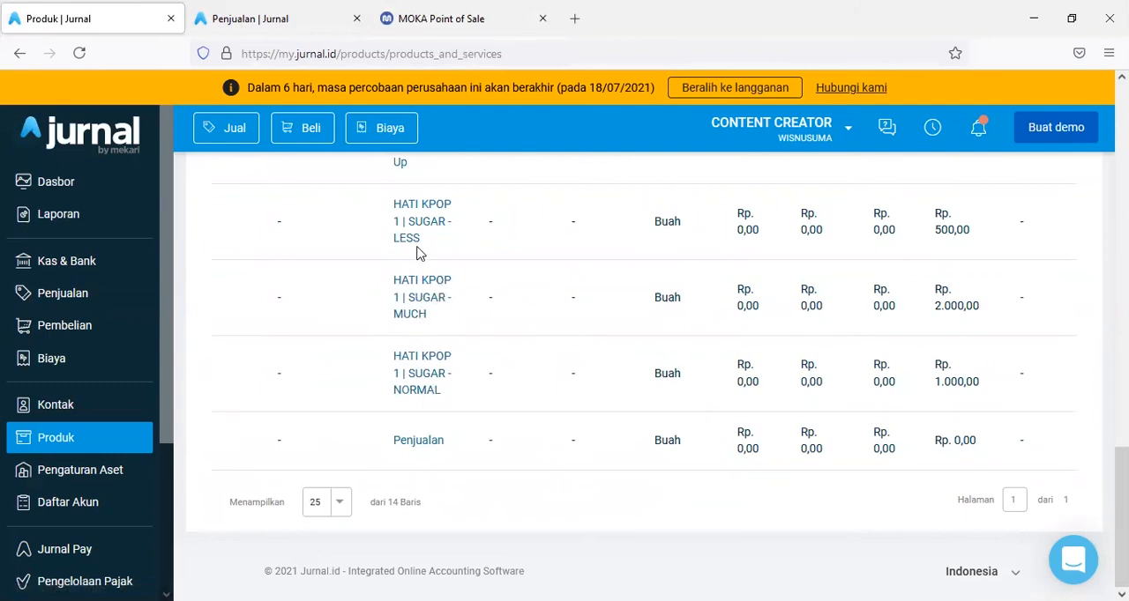
{"action": "scroll", "coordinate": [433, 302], "scroll_direction": "up", "scroll_amount": 3}
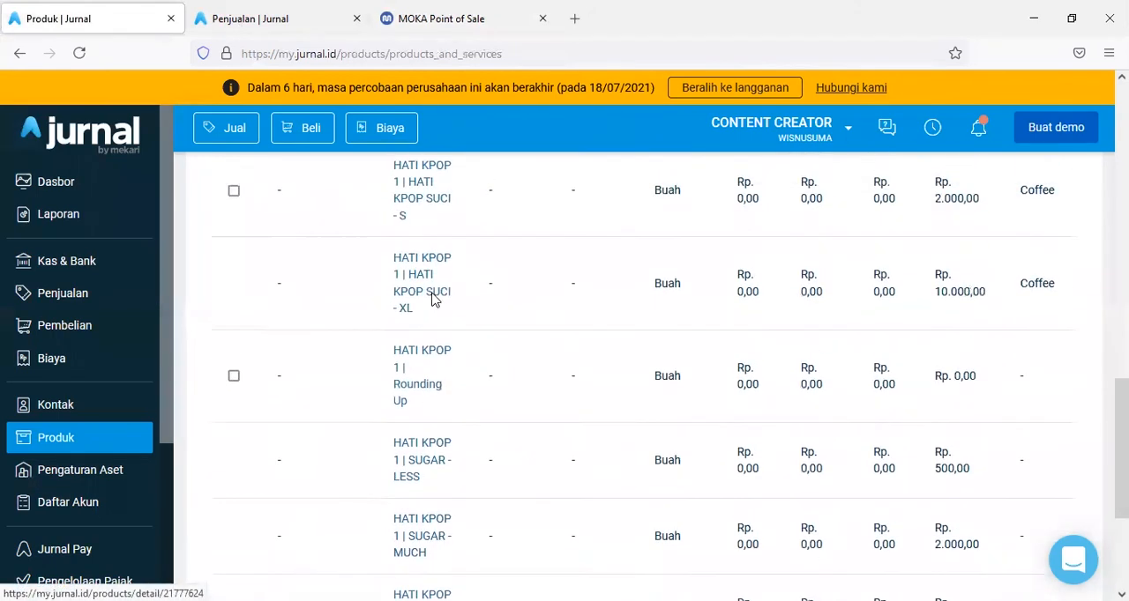
- Open Jurnal's Kontak page and examine the synchronized customers under Daftar Pelanggan
{"action": "left_click", "coordinate": [444, 18]}
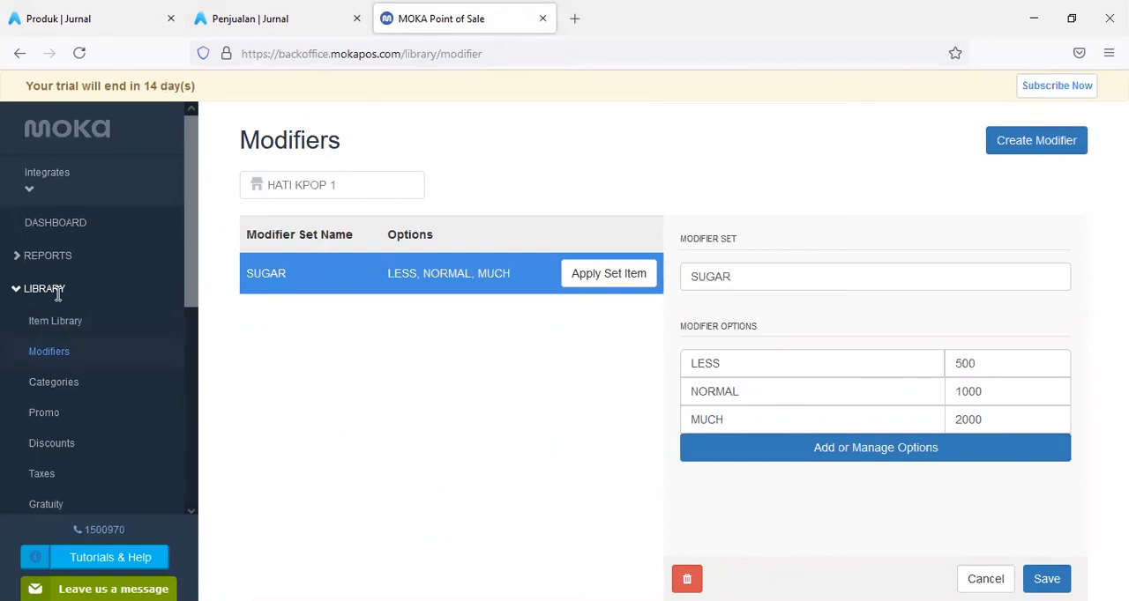
{"action": "left_click", "coordinate": [83, 19]}
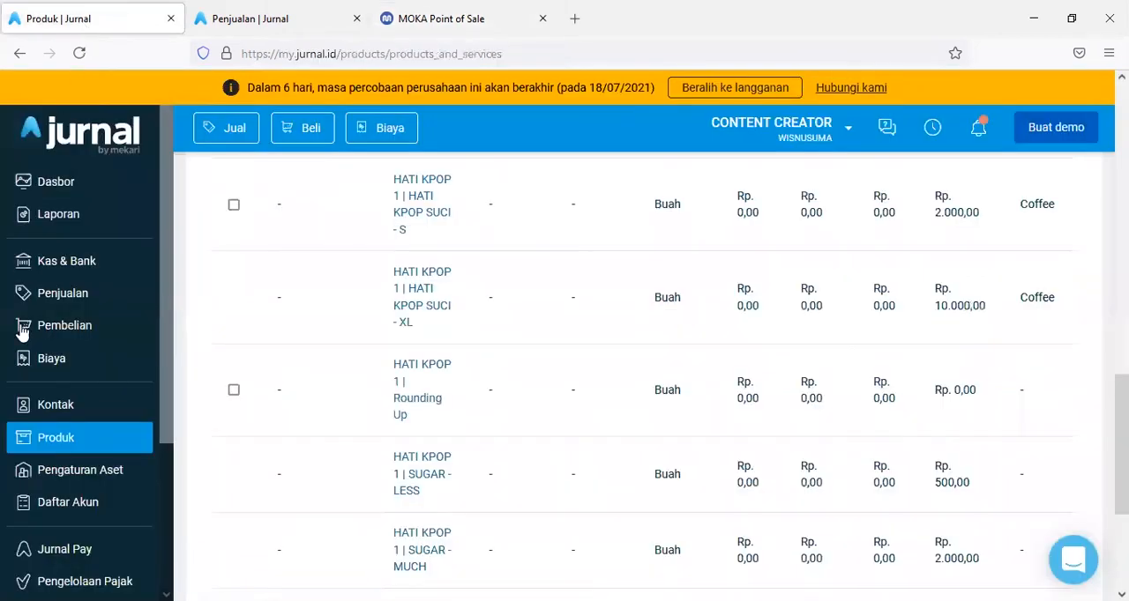
{"action": "left_click", "coordinate": [26, 419]}
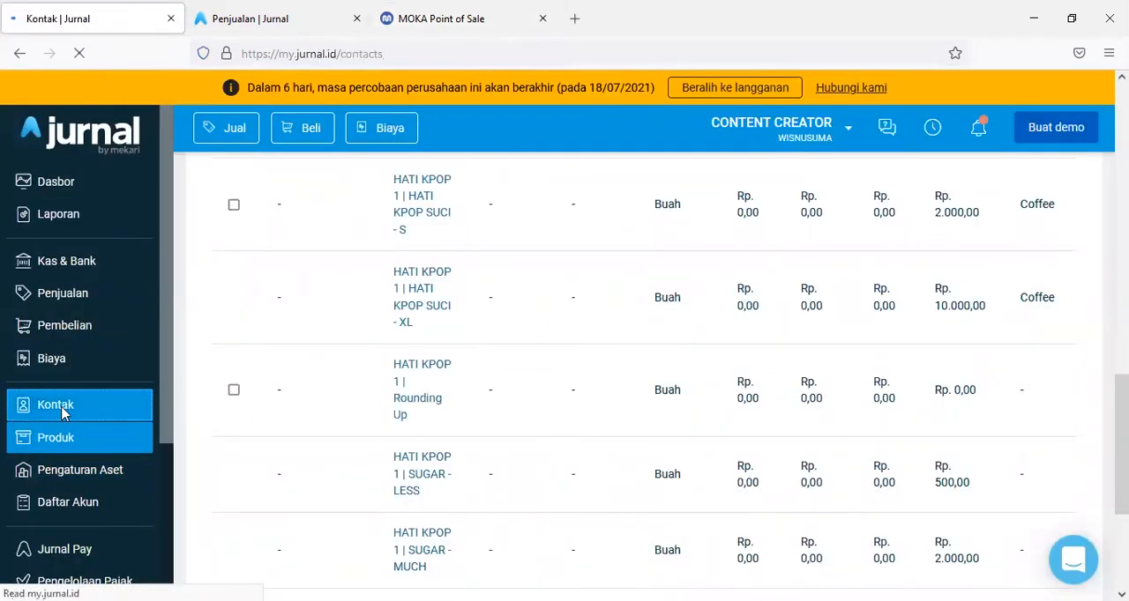
{"action": "scroll", "coordinate": [380, 418], "scroll_direction": "down", "scroll_amount": 3}
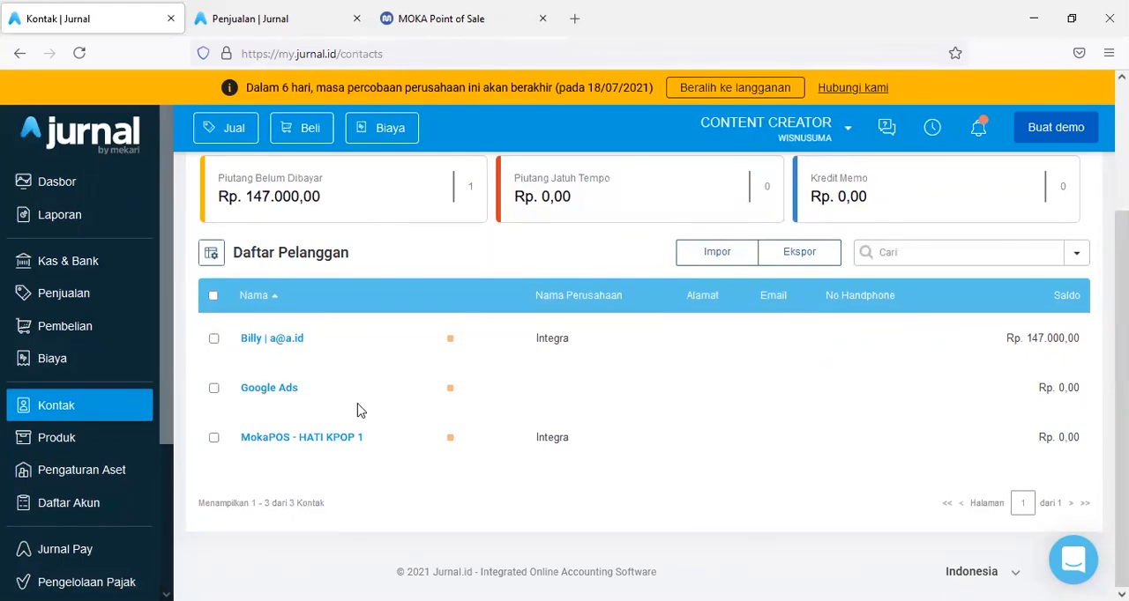
{"action": "scroll", "coordinate": [357, 411], "scroll_direction": "up", "scroll_amount": 3}
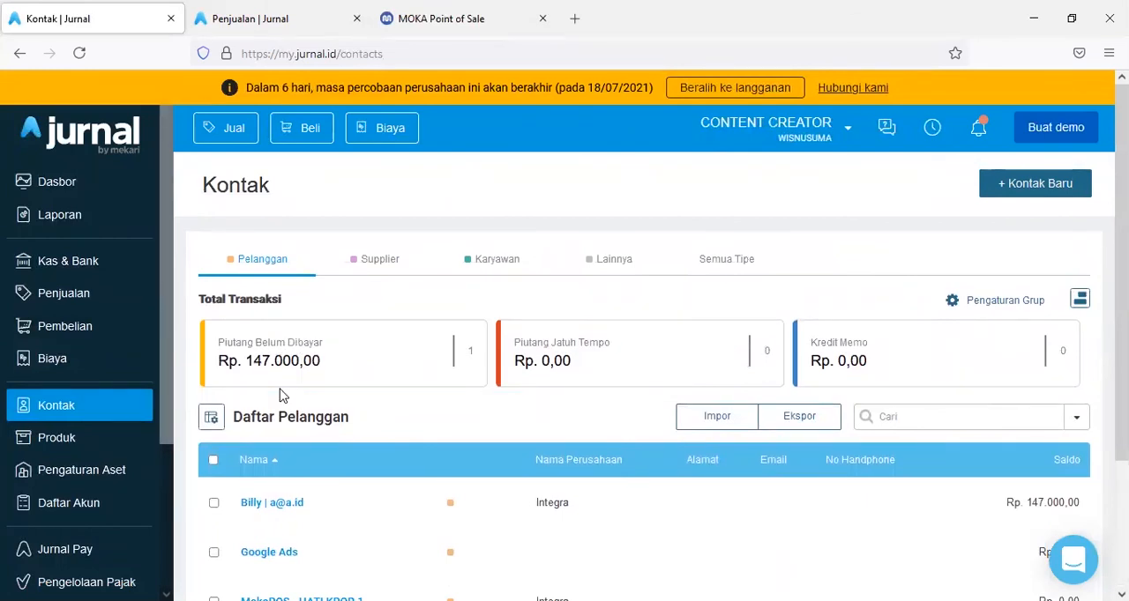
{"action": "scroll", "coordinate": [280, 406], "scroll_direction": "down", "scroll_amount": 1}
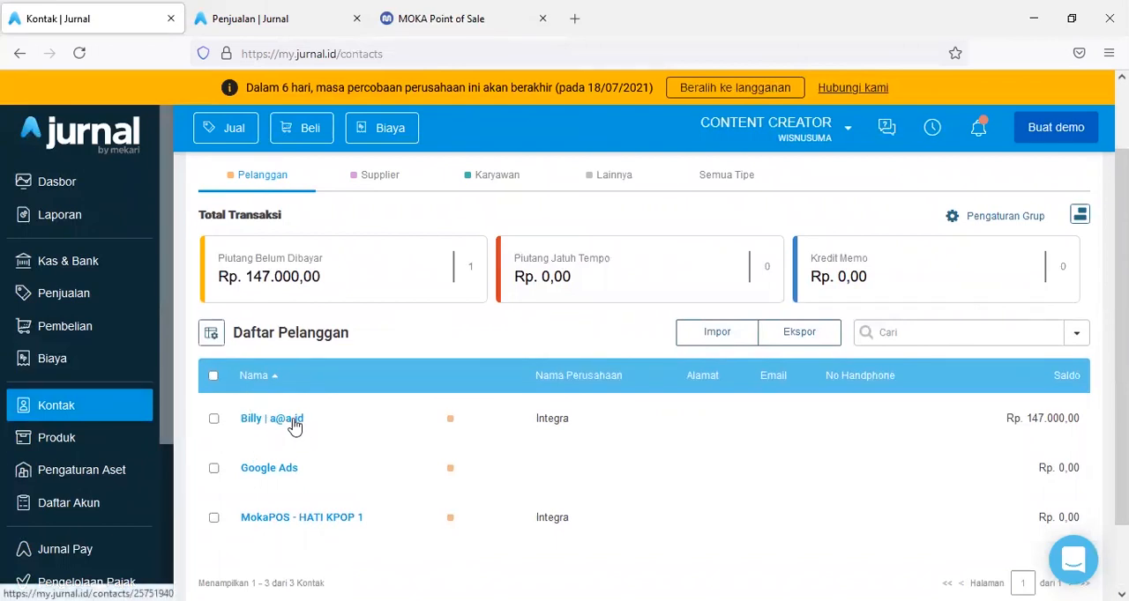
- Open Moka's Customers List, examine the listed customer's details, and compare them with Jurnal's Daftar Pelanggan
{"action": "left_click", "coordinate": [476, 31]}
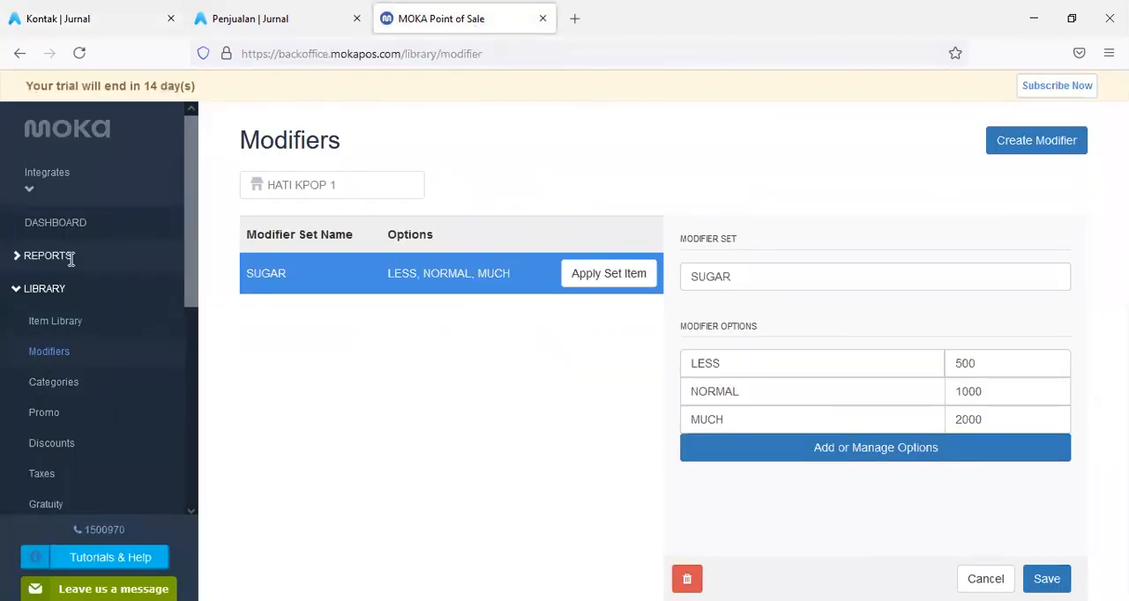
{"action": "scroll", "coordinate": [71, 258], "scroll_direction": "down", "scroll_amount": 5}
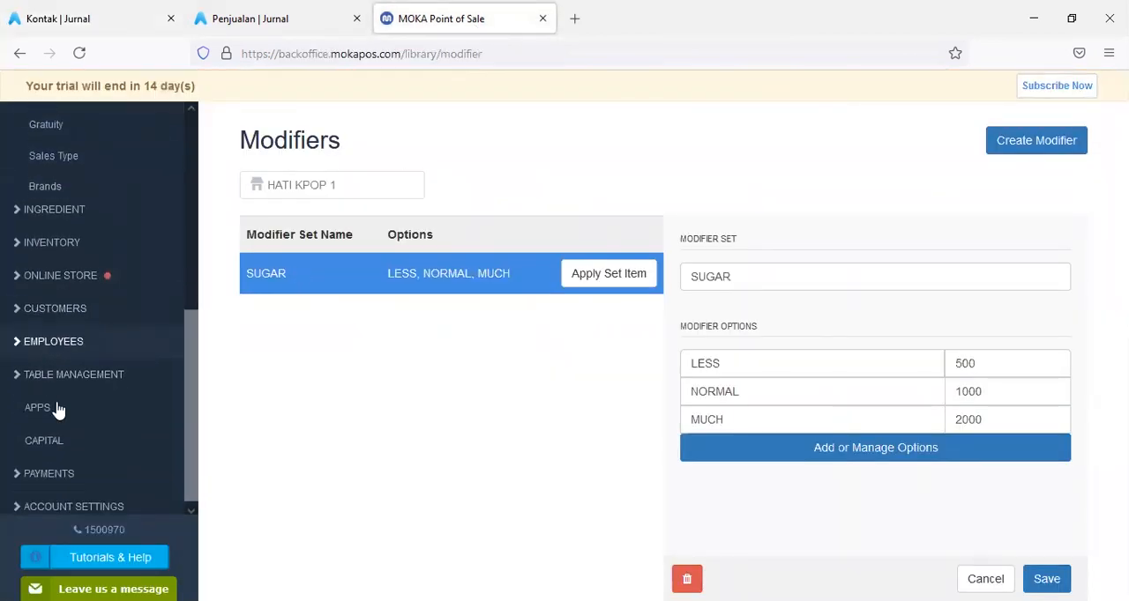
{"action": "left_click", "coordinate": [48, 315]}
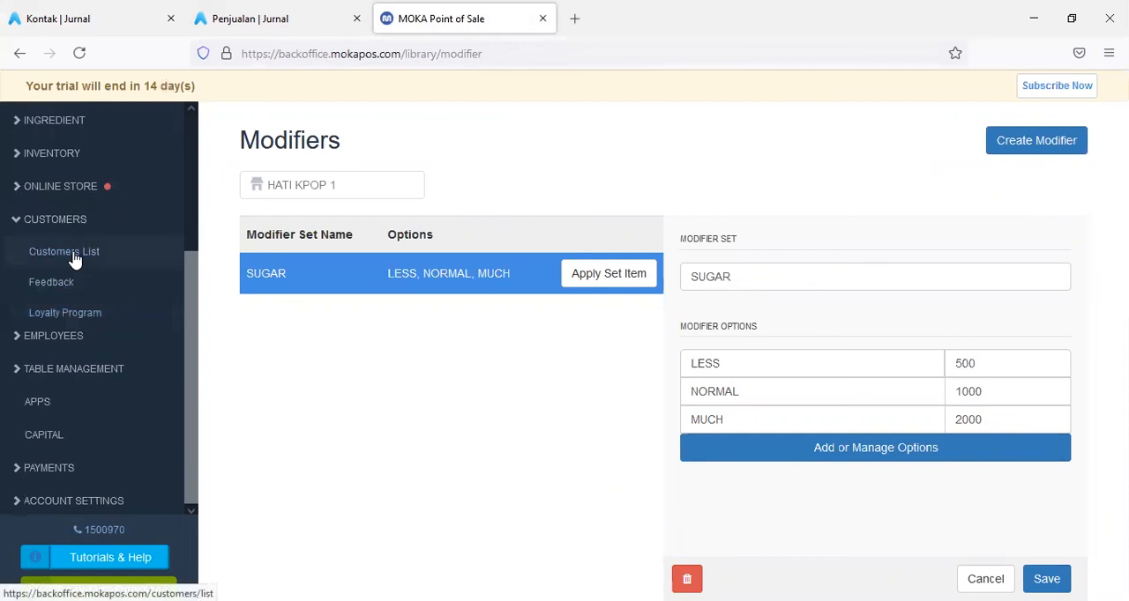
{"action": "left_click", "coordinate": [74, 256]}
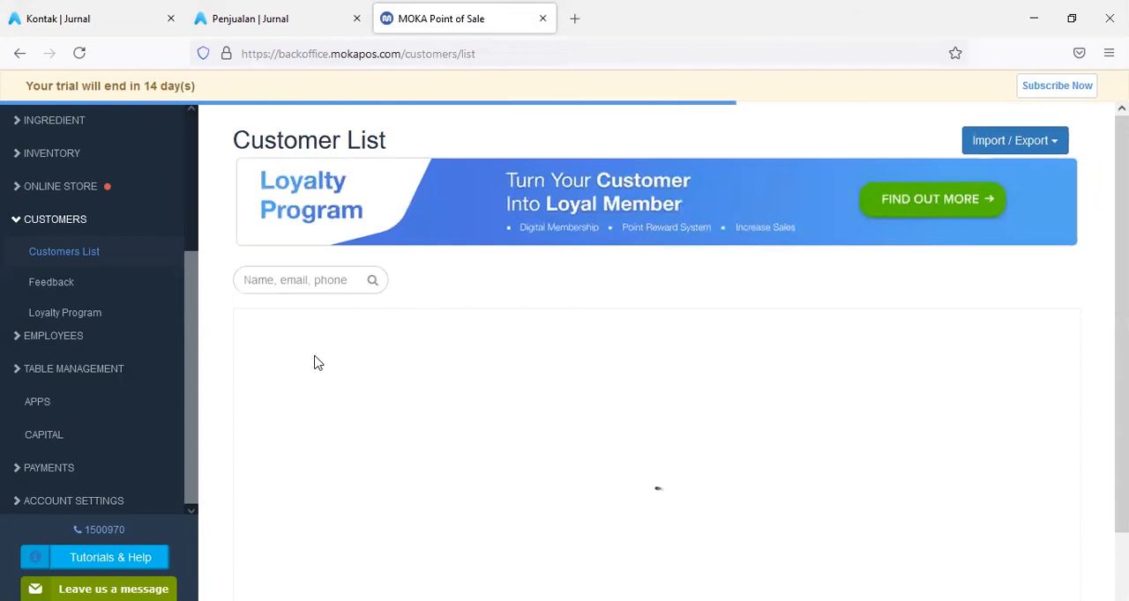
{"action": "scroll", "coordinate": [317, 363], "scroll_direction": "down", "scroll_amount": 1}
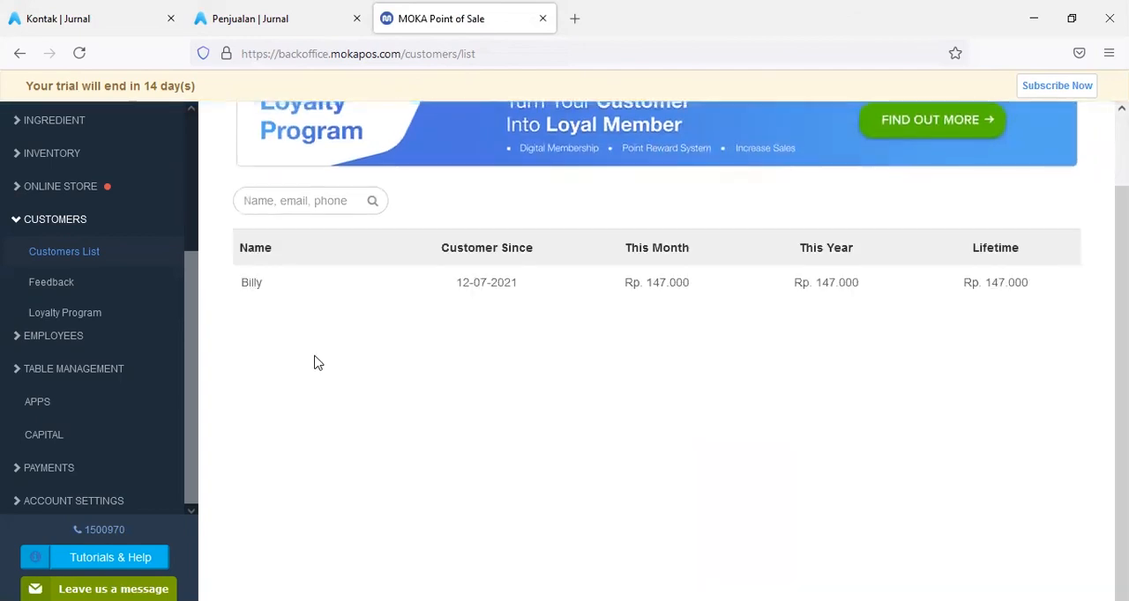
{"action": "left_click", "coordinate": [252, 283]}
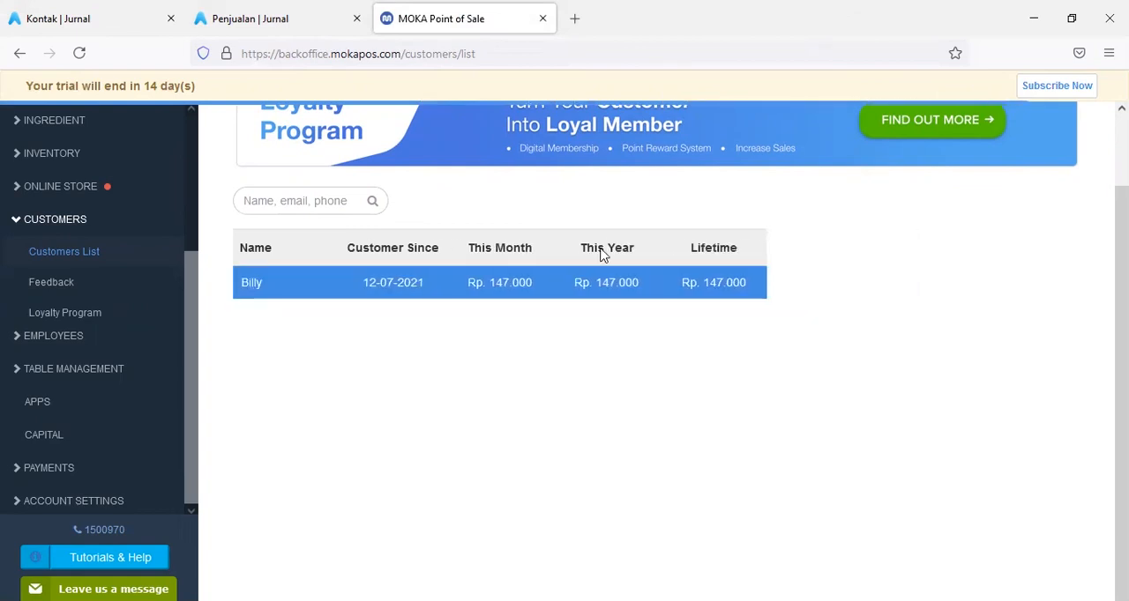
{"action": "scroll", "coordinate": [771, 346], "scroll_direction": "down", "scroll_amount": 1}
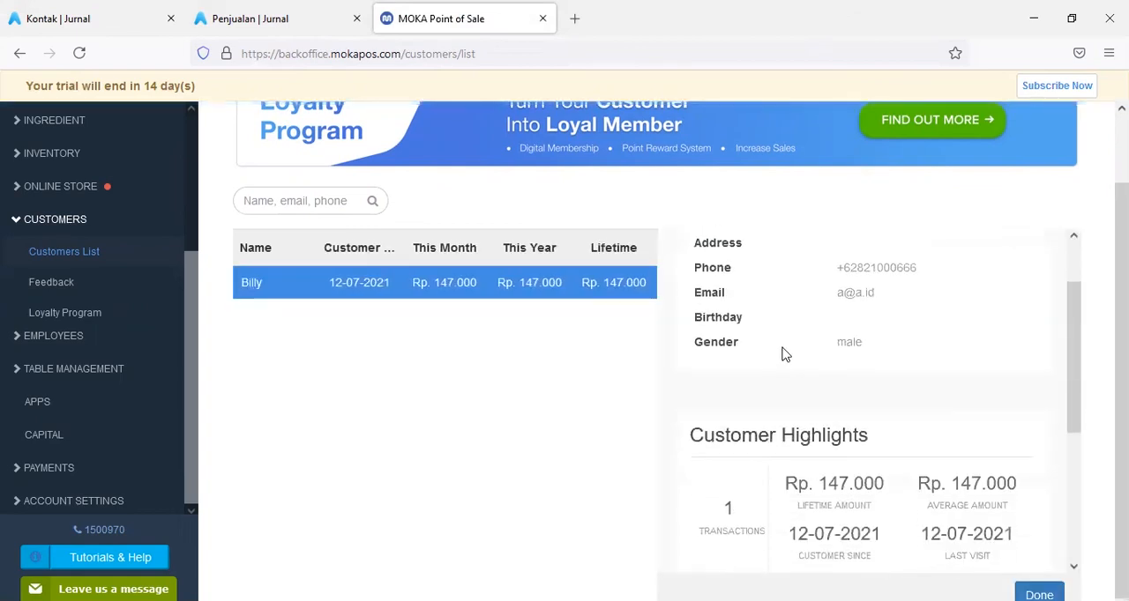
{"action": "scroll", "coordinate": [783, 350], "scroll_direction": "down", "scroll_amount": 2}
{"action": "scroll", "coordinate": [783, 350], "scroll_direction": "down", "scroll_amount": 2}
{"action": "scroll", "coordinate": [783, 350], "scroll_direction": "up", "scroll_amount": 4}
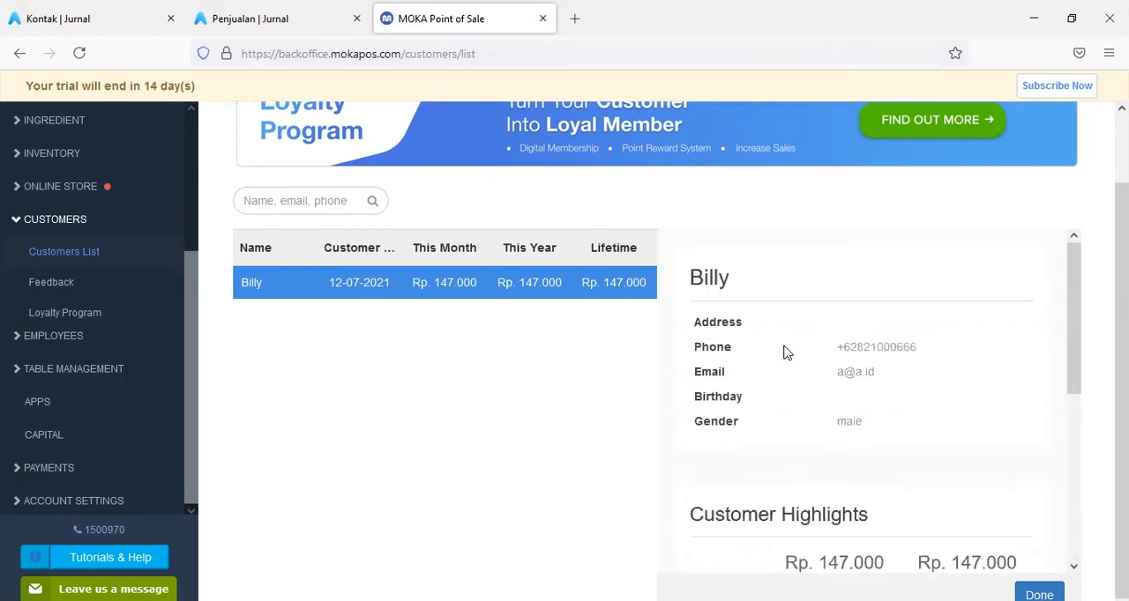
{"action": "left_click", "coordinate": [74, 11]}
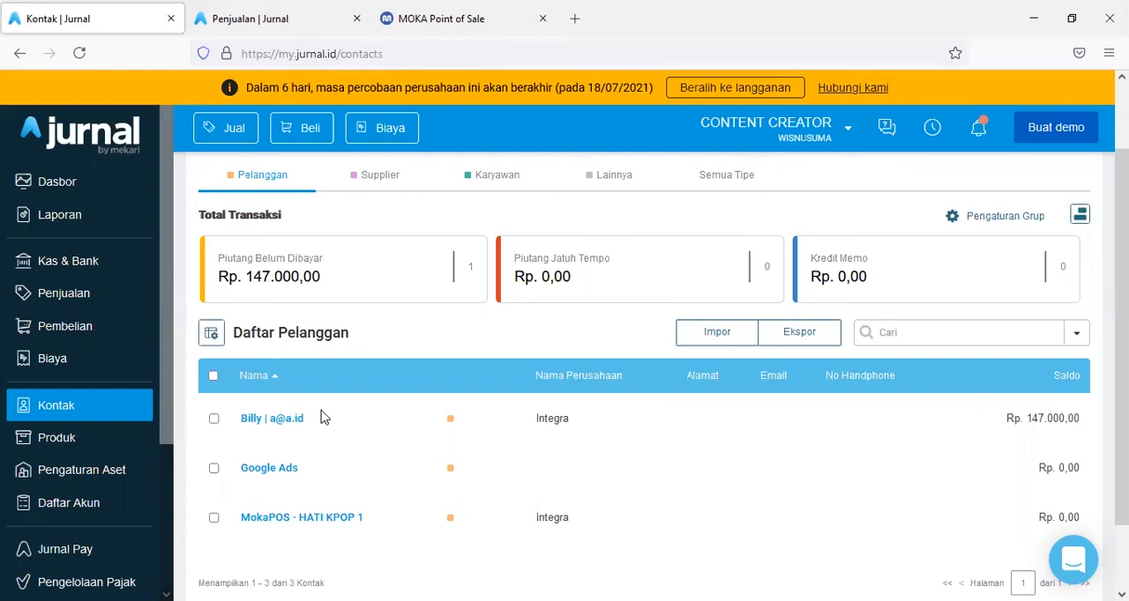
- Return to Jurnal's Produk page and go from there to the Dasbor
{"action": "left_click", "coordinate": [60, 446]}
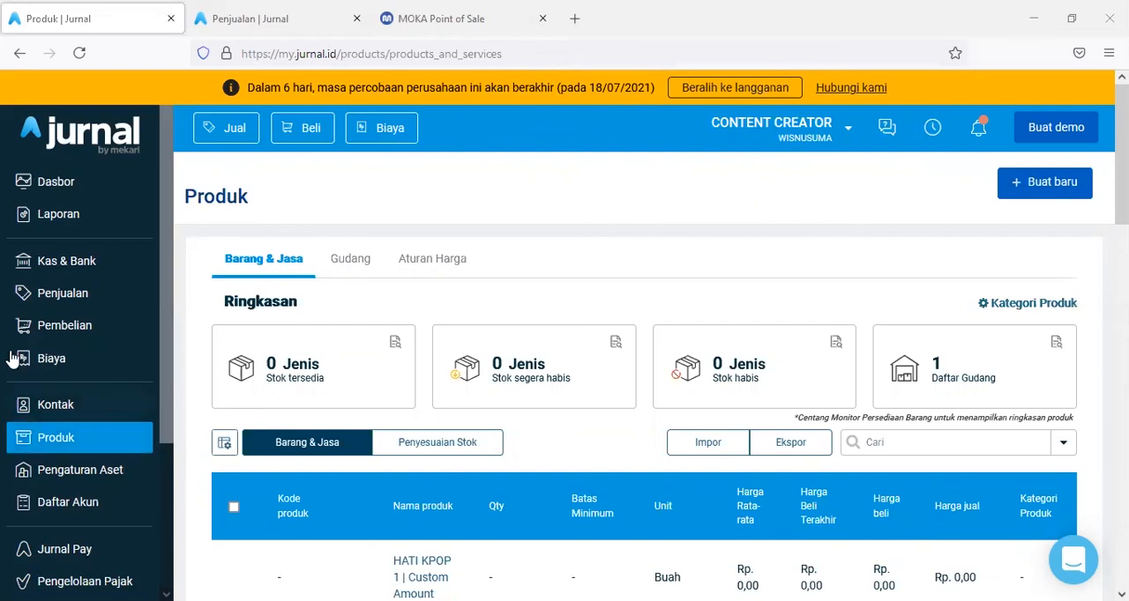
{"action": "left_click", "coordinate": [79, 134]}
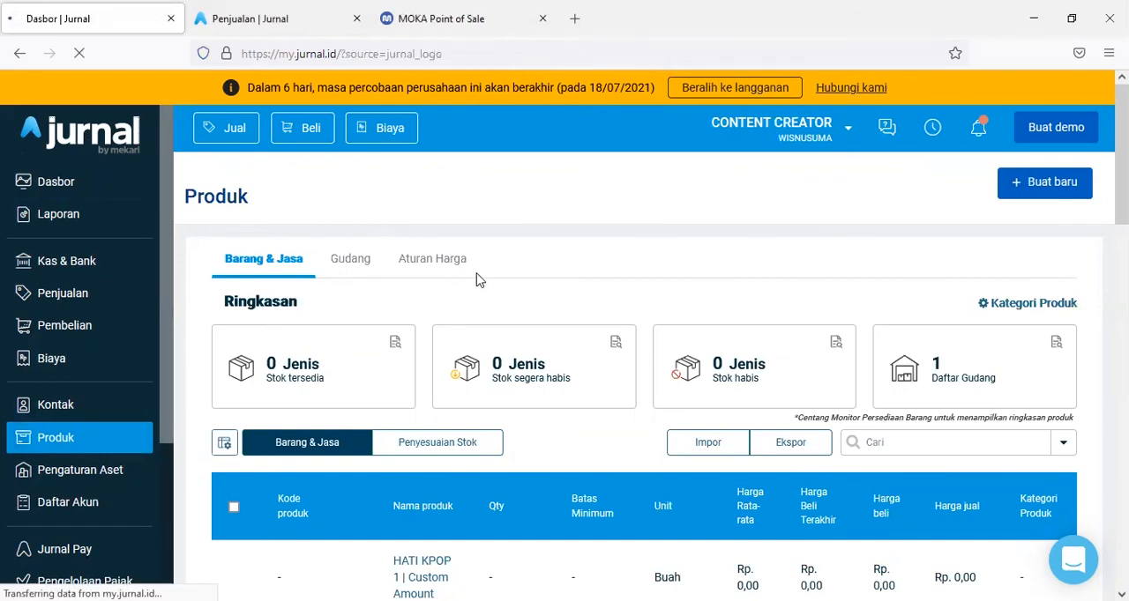